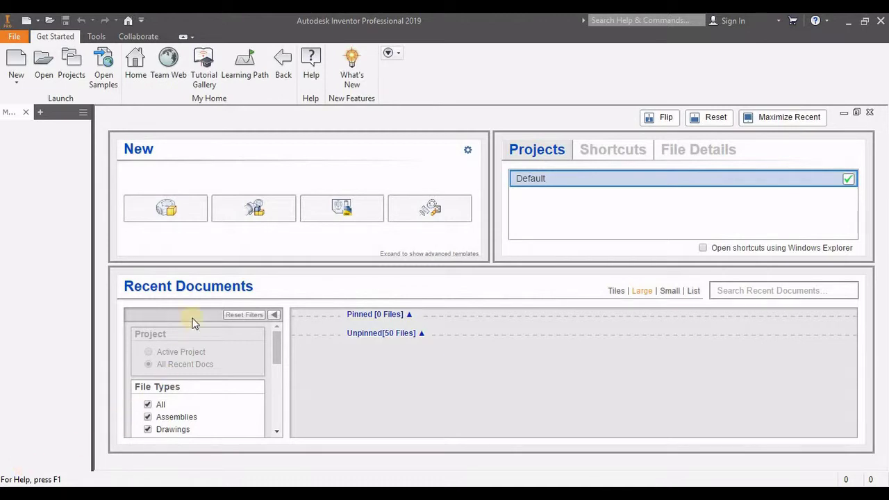
- Create a new metric part from the Sheet Metal (mm).ipt template
left_click(16, 78)
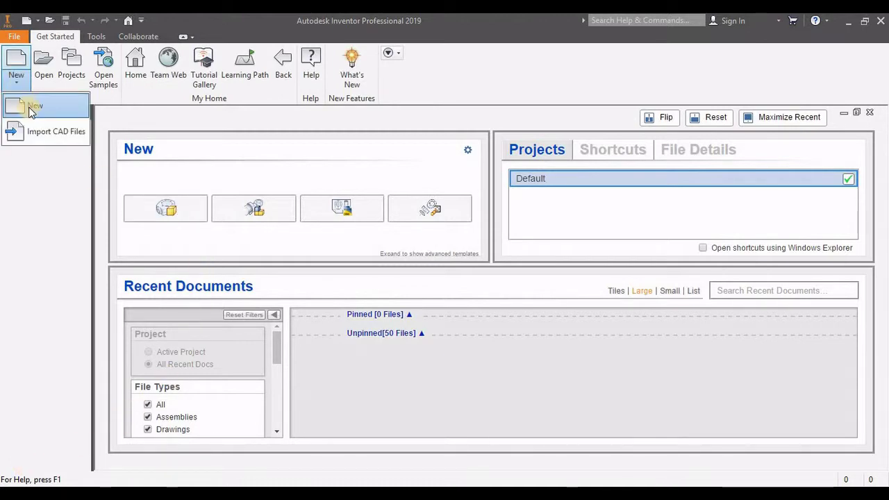
left_click(30, 106)
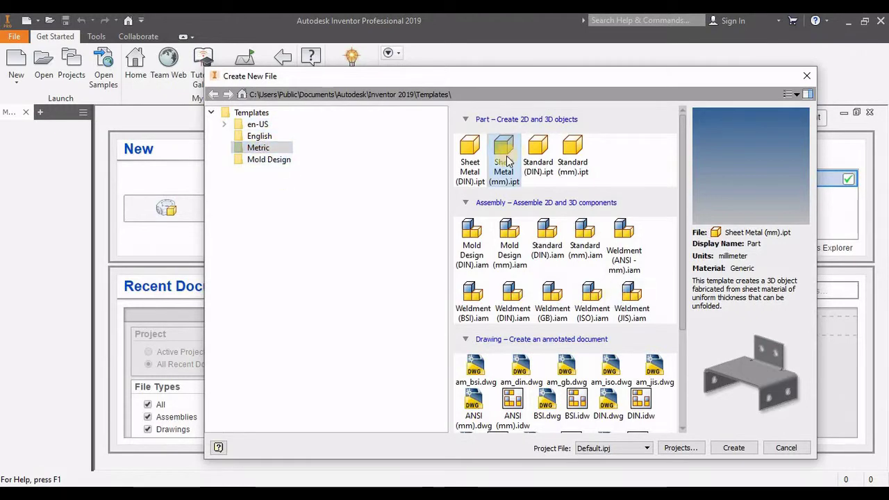
left_click(731, 450)
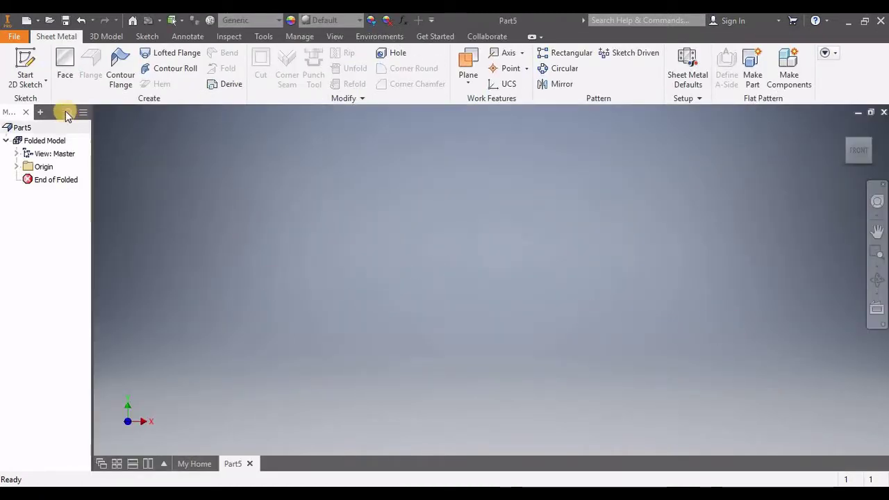
- Start a 2D sketch on the horizontal XZ plane and draw a rectangle about 18.5 mm wide around the origin
left_click(26, 69)
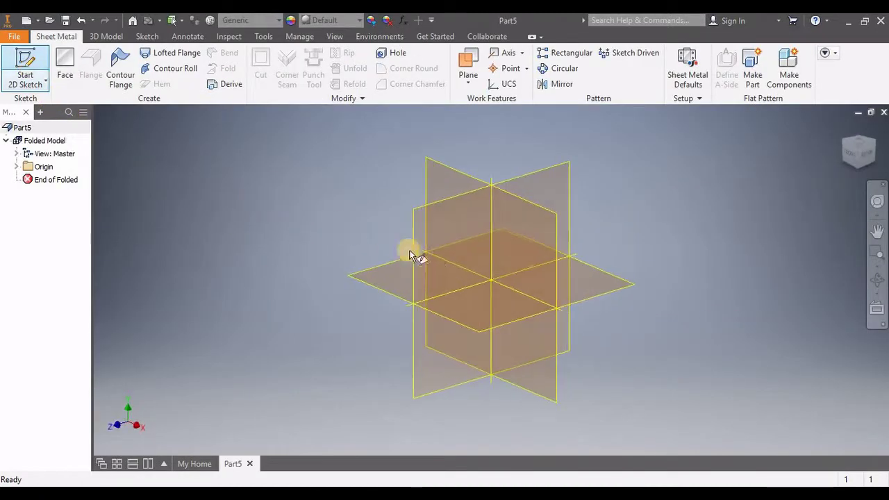
left_click(471, 306)
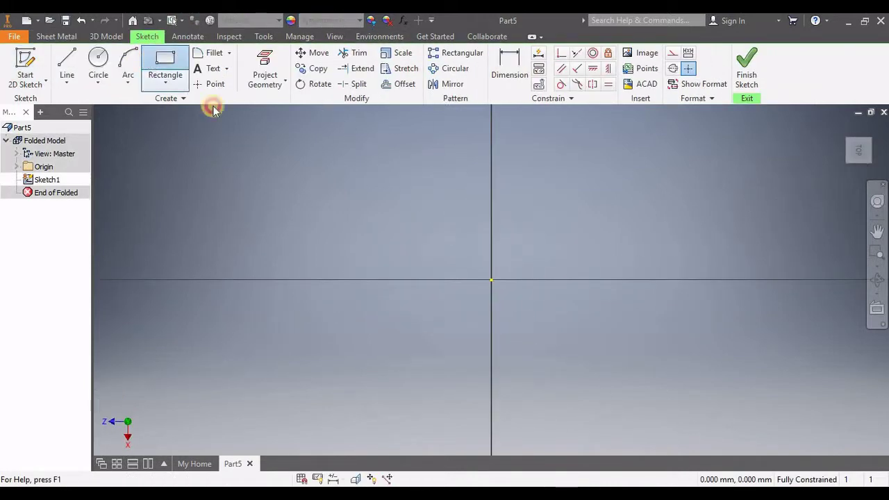
left_click(160, 65)
left_click(410, 189)
left_click(598, 354)
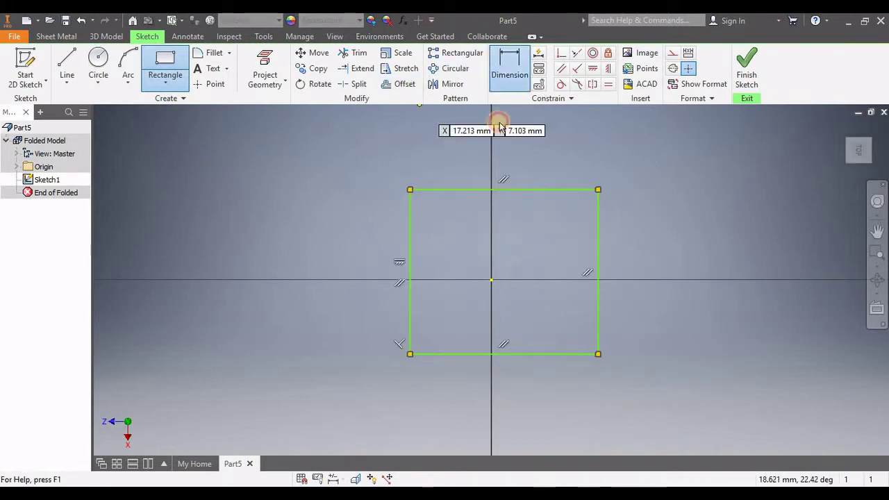
- Dimension the rectangle's upper edge and set its width to 100 mm
left_click(497, 88)
left_click(527, 189)
left_click(539, 158)
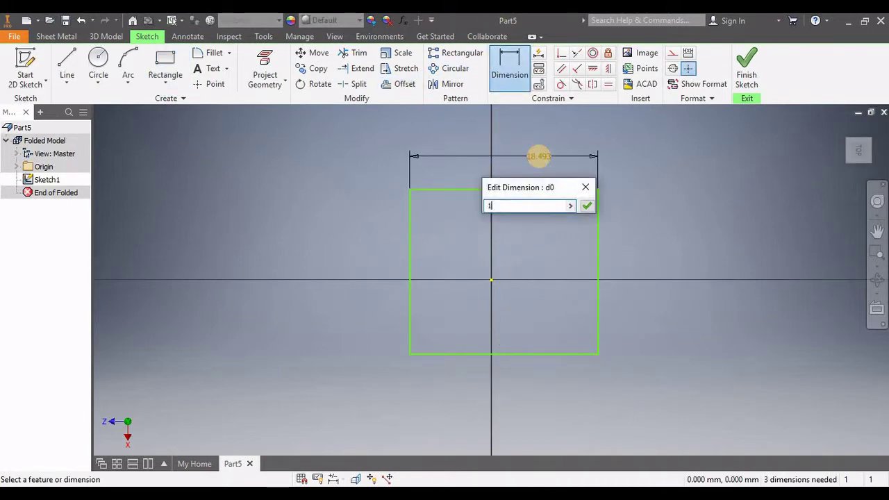
key("Return")
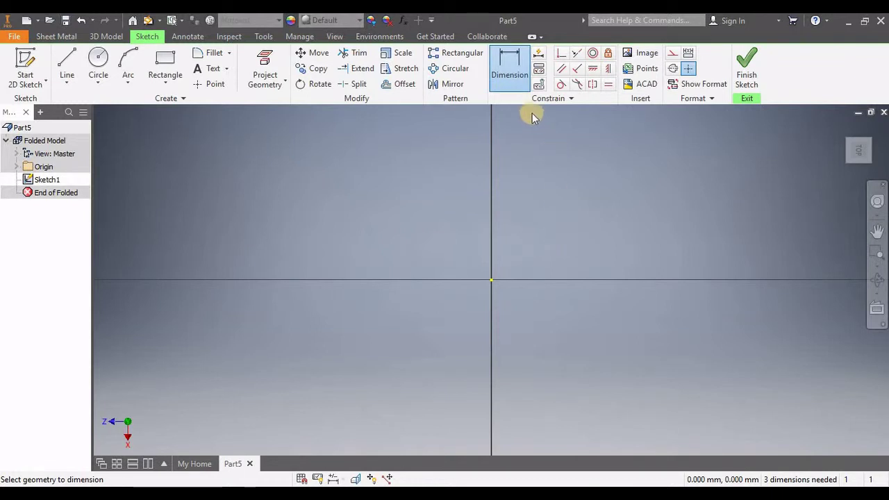
- Dimension the rectangle's right edge and set its length equal to the width dimension, d0
scroll(666, 222, "down", 5)
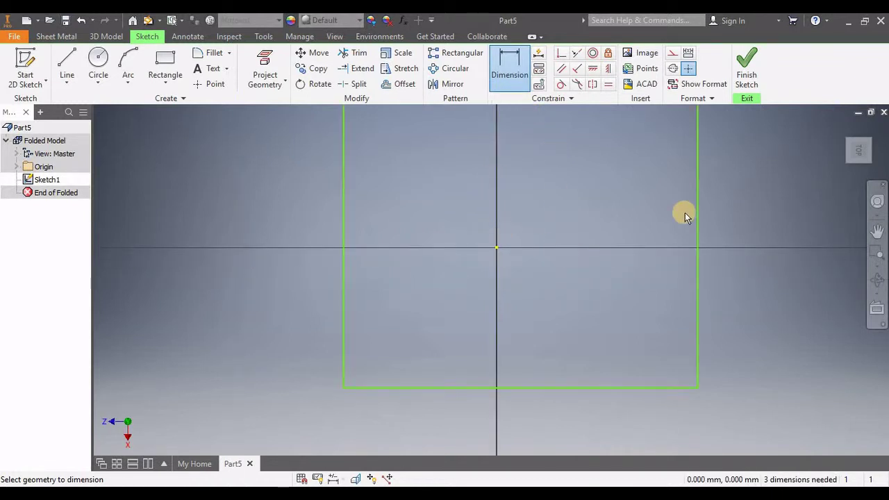
scroll(687, 209, "down", 3)
left_click(691, 210)
left_click(706, 208)
left_click(647, 141)
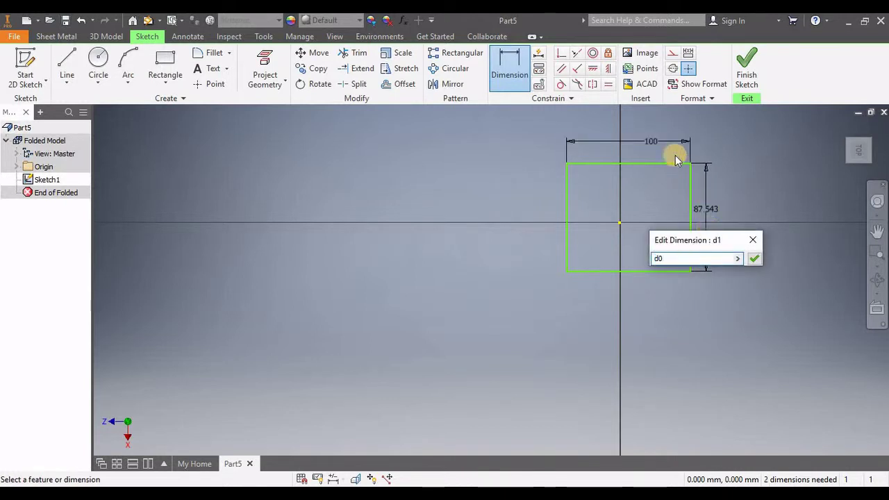
left_click(754, 258)
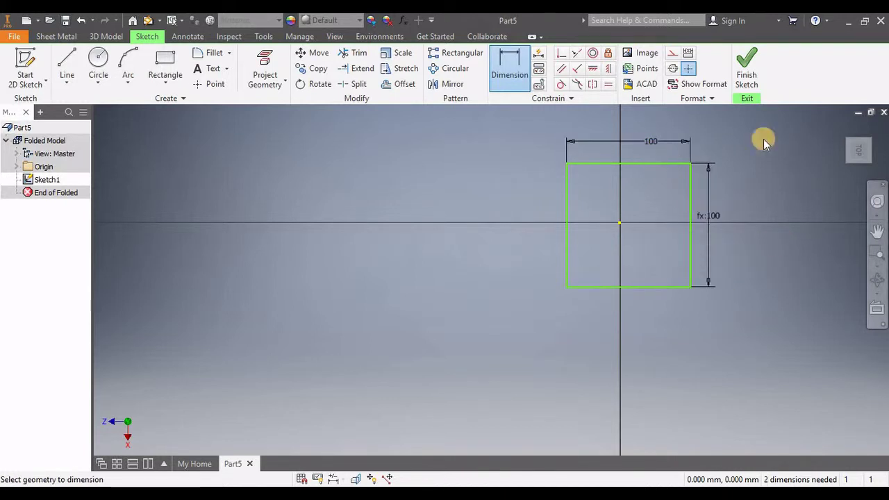
- Dimension the distance from the rectangle's left edge to the origin and set it to d0/2
left_click(566, 202)
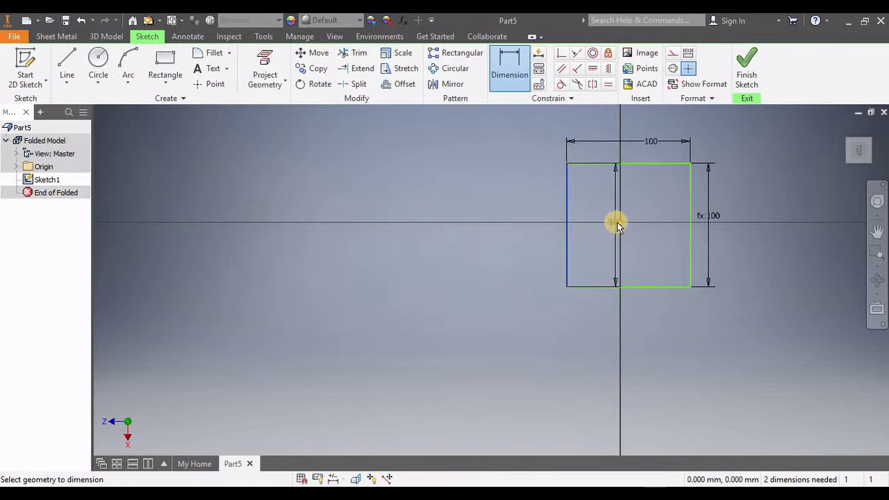
left_click(616, 214)
left_click(650, 164)
type("d0")
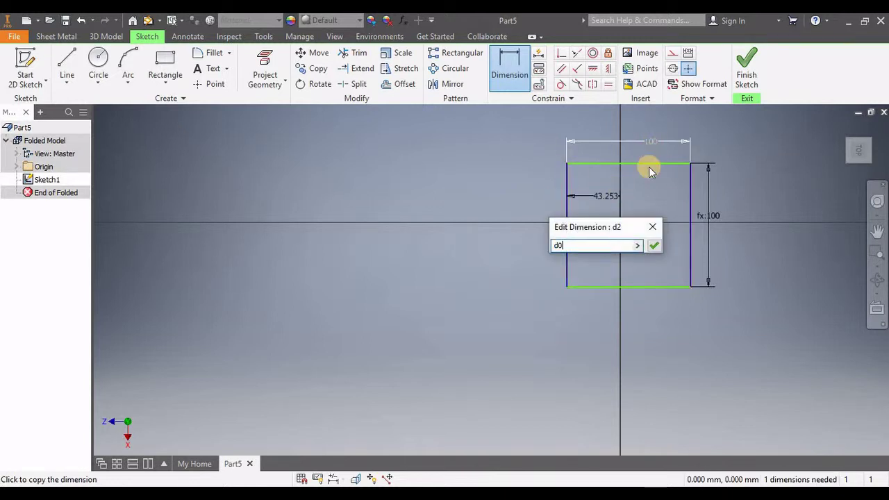
type("/2")
key("Return")
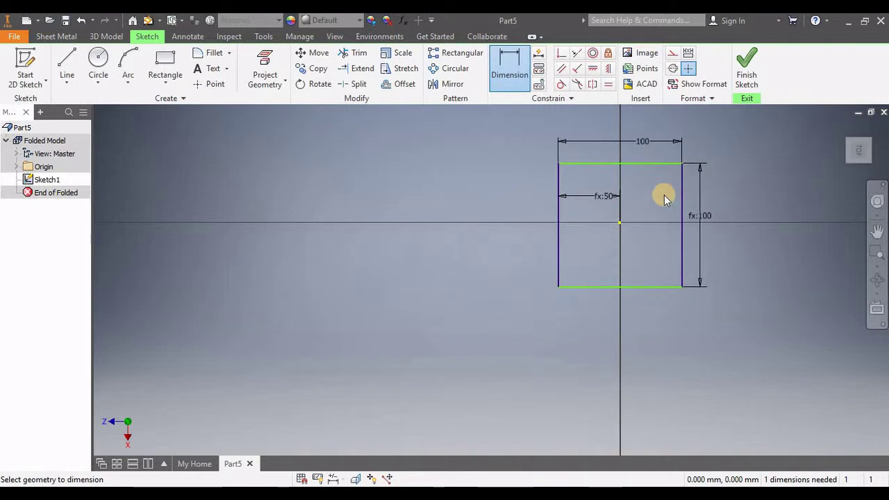
- Dimension the upper edge's distance to the origin, set it equal to d2, and finish the sketch
left_click(639, 166)
left_click(619, 222)
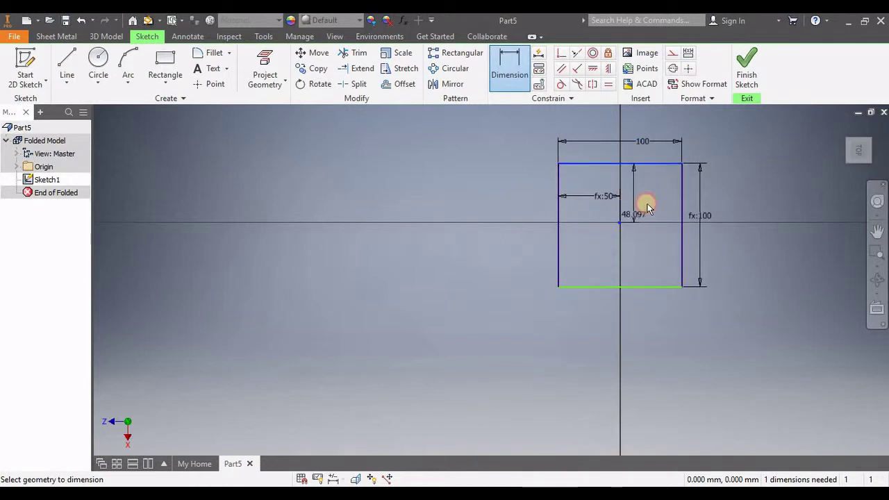
left_click(622, 203)
left_click(619, 198)
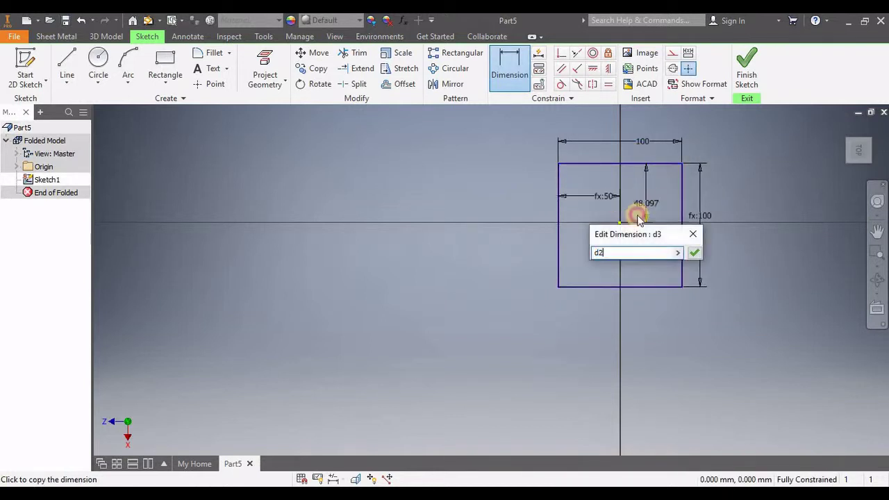
left_click(693, 254)
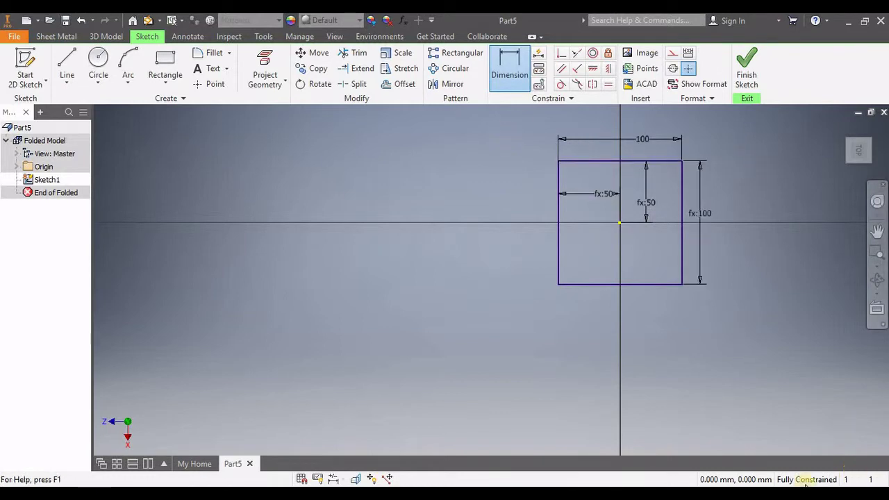
left_click(754, 63)
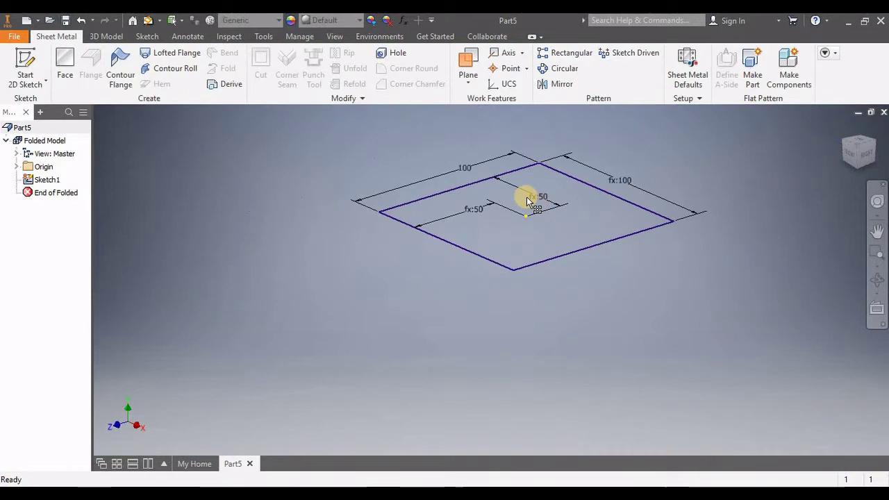
- Set the sheet thickness of the Default_mm sheet metal rule to 1.5 mm and save the rule
left_click(64, 59)
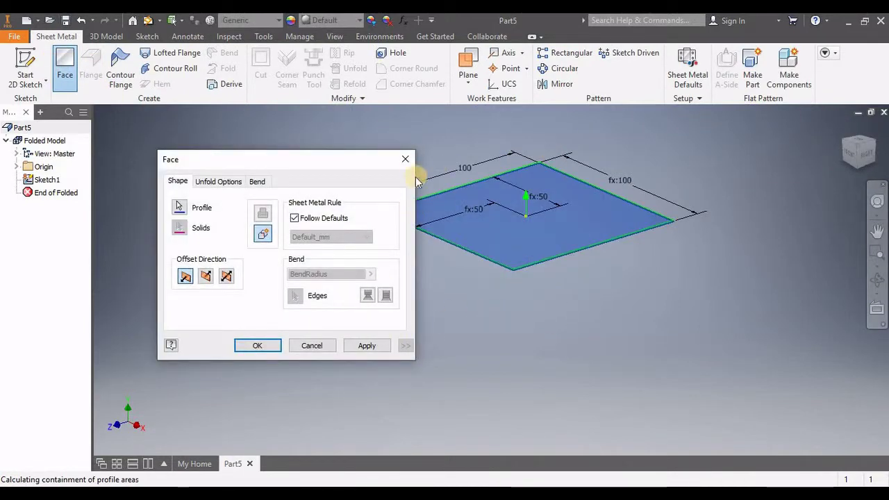
left_click(410, 163)
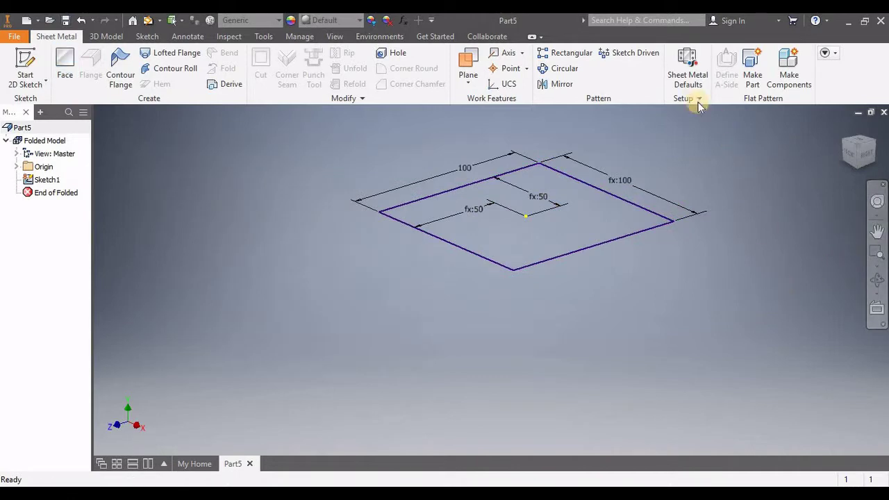
left_click(696, 78)
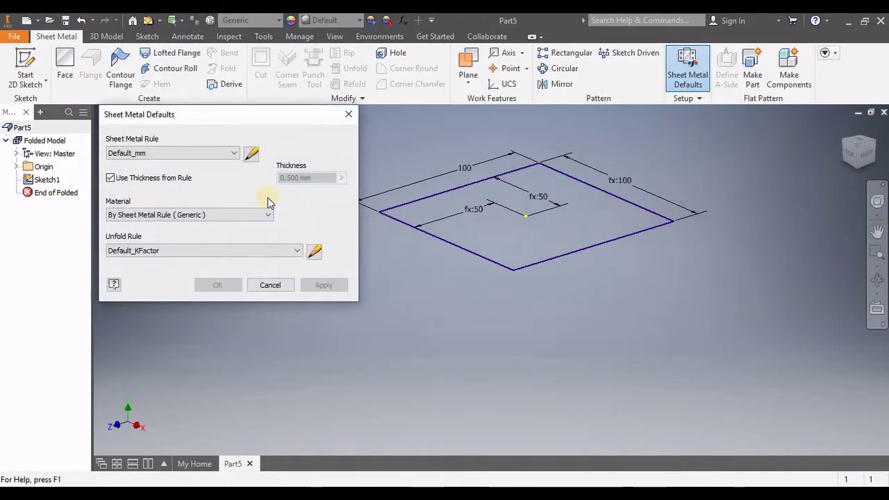
left_click(251, 156)
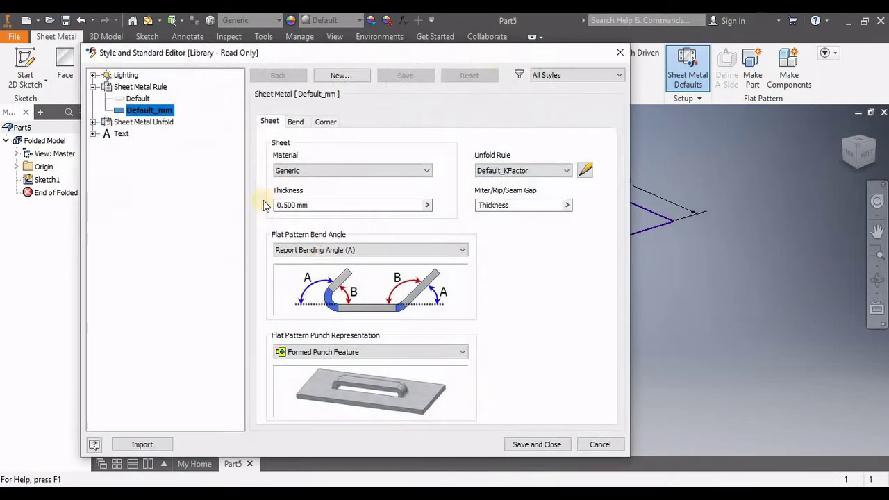
left_click_drag(332, 205, 8, 184)
type("1.5")
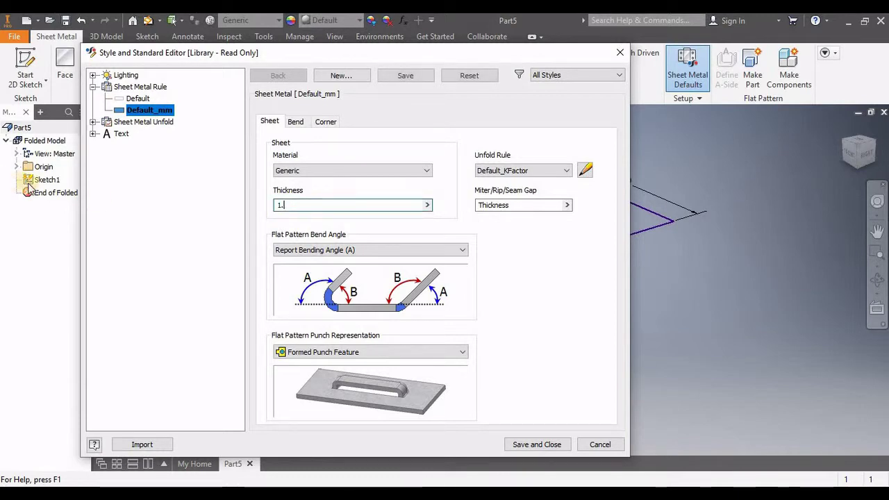
left_click(558, 445)
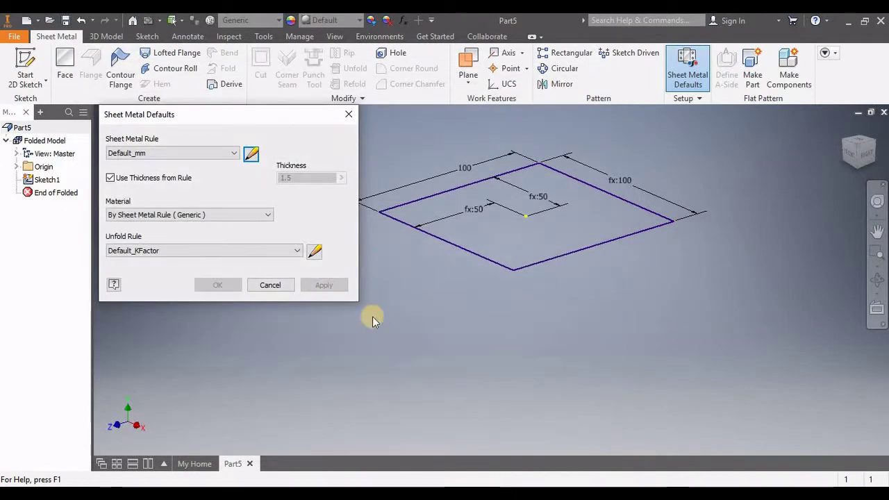
left_click(277, 290)
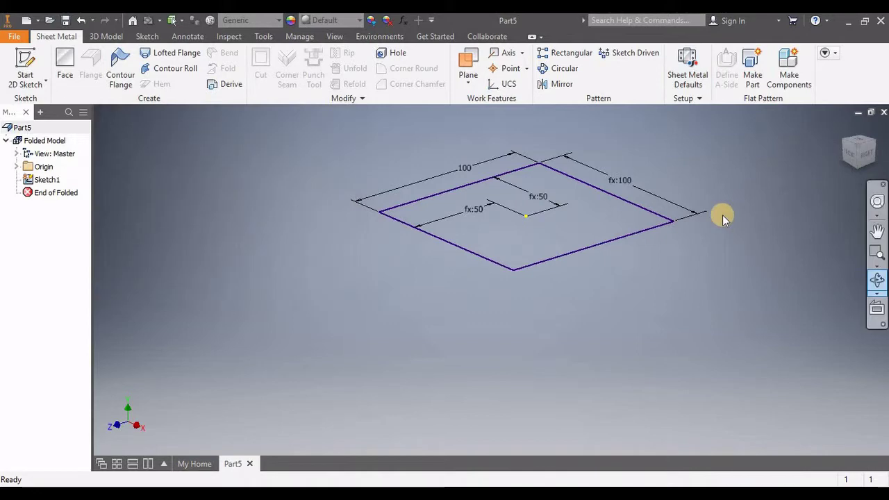
- Create a sheet metal Face from the square sketch profile using the default sheet metal rule
left_click(843, 127)
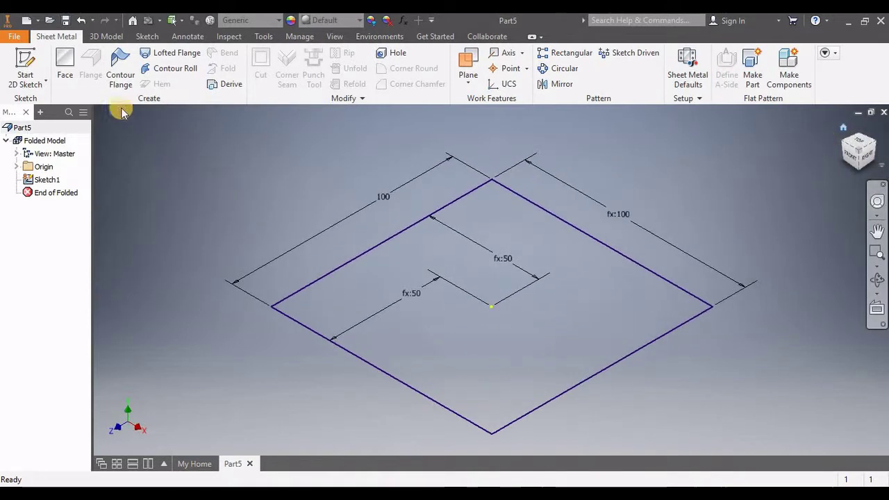
left_click(65, 69)
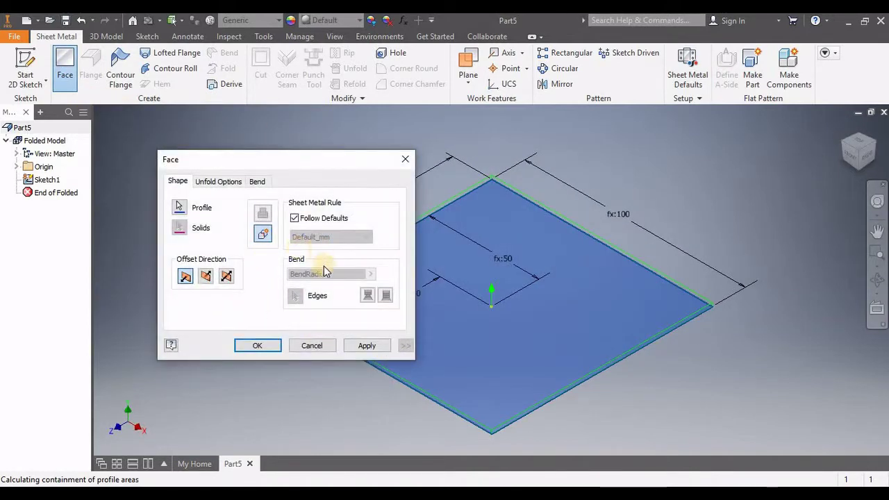
left_click(258, 345)
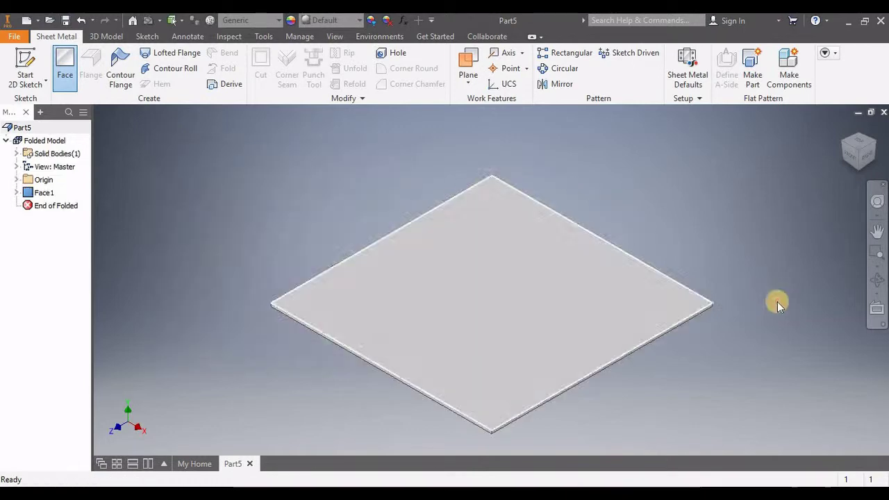
- Add a 90-degree downward flange on the plate's front lower edge, 43.5 mm high with a 0.5 mm bend radius
left_click(841, 128)
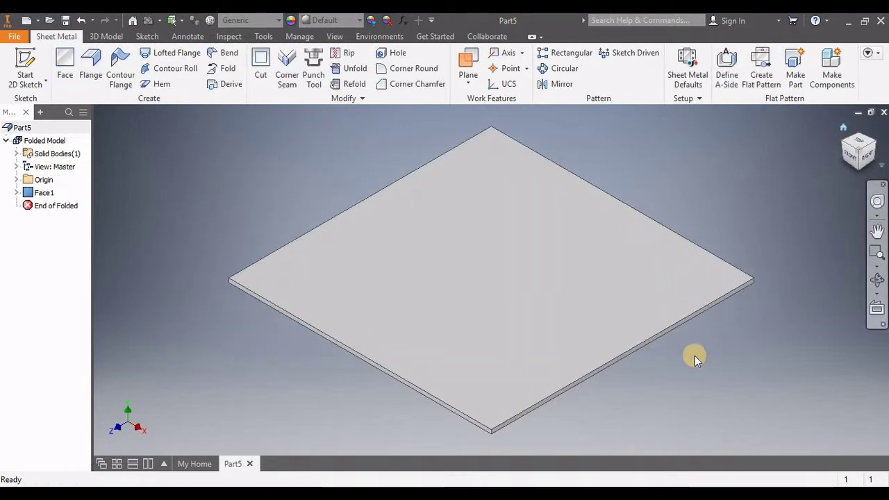
middle_click_drag(704, 251, 784, 125)
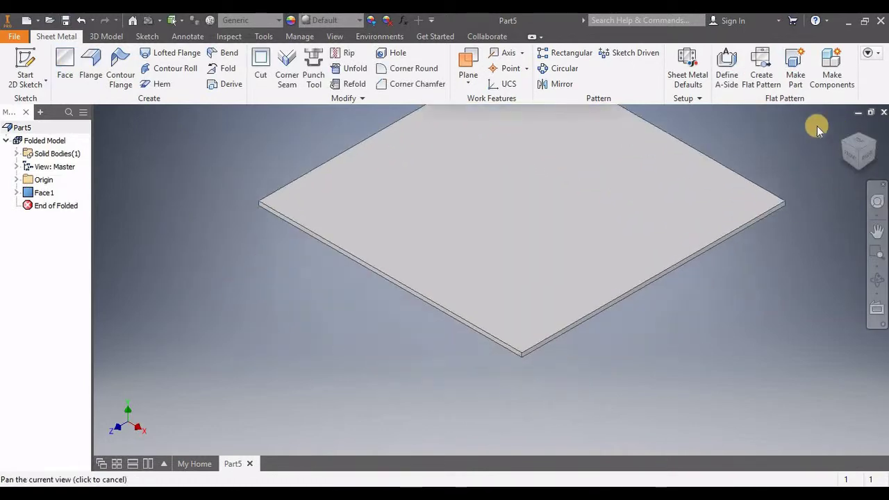
left_click(87, 59)
scroll(392, 249, "up", 4)
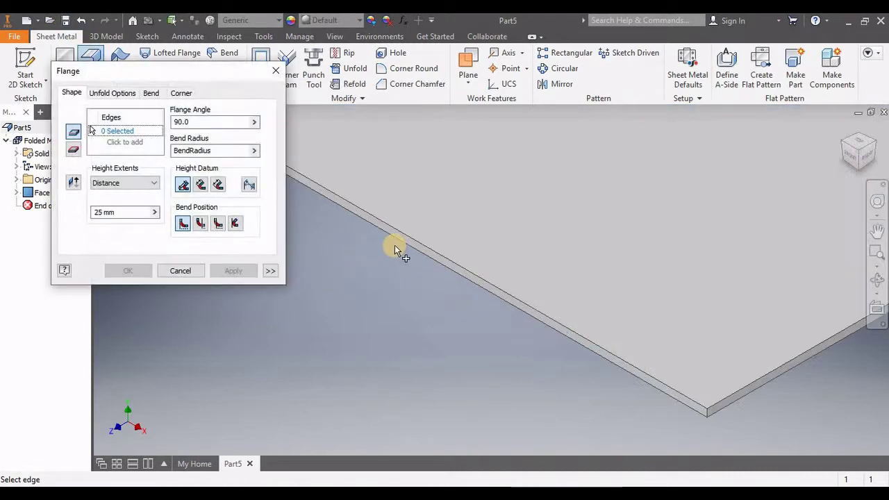
left_click(400, 246)
scroll(375, 295, "down", 2)
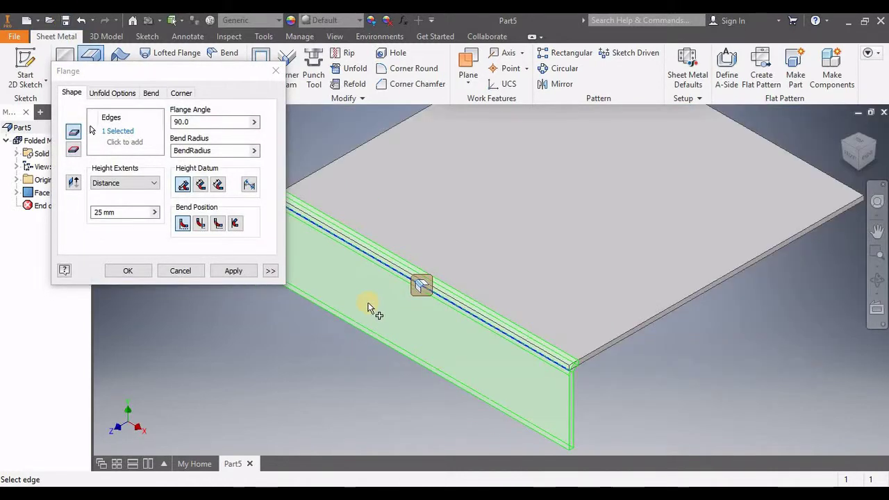
left_click(129, 212)
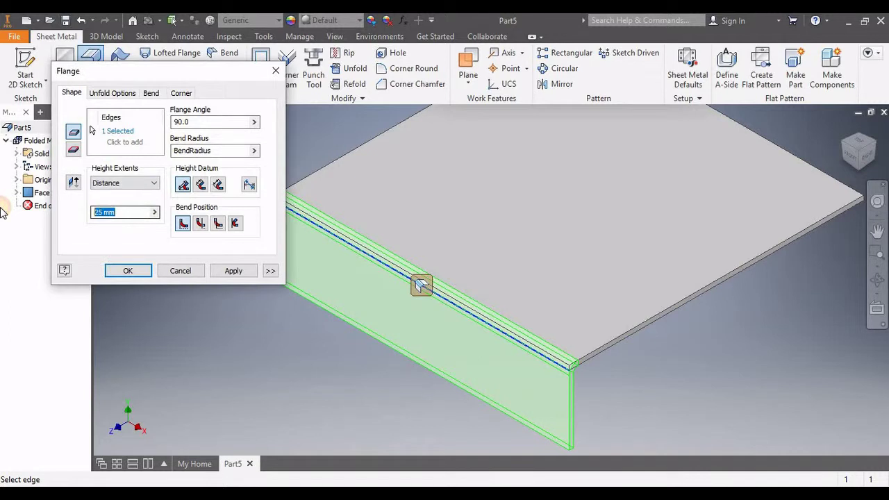
type("43.5")
left_click(198, 149)
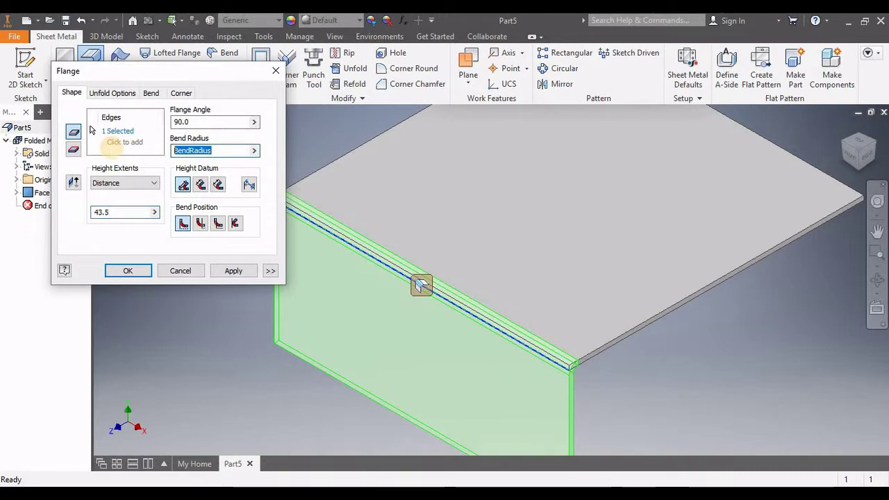
type("0.5")
left_click(234, 272)
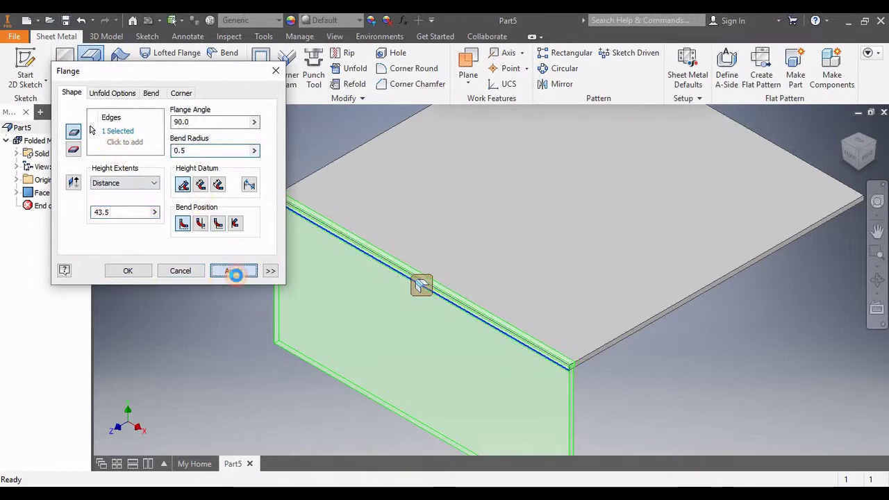
- Add a flange on the plate's right lower edge with a 50-degree angle, 45 mm height and 0.5 mm bend radius
left_click(275, 71)
scroll(232, 276, "up", 3)
middle_click_drag(543, 231, 578, 163)
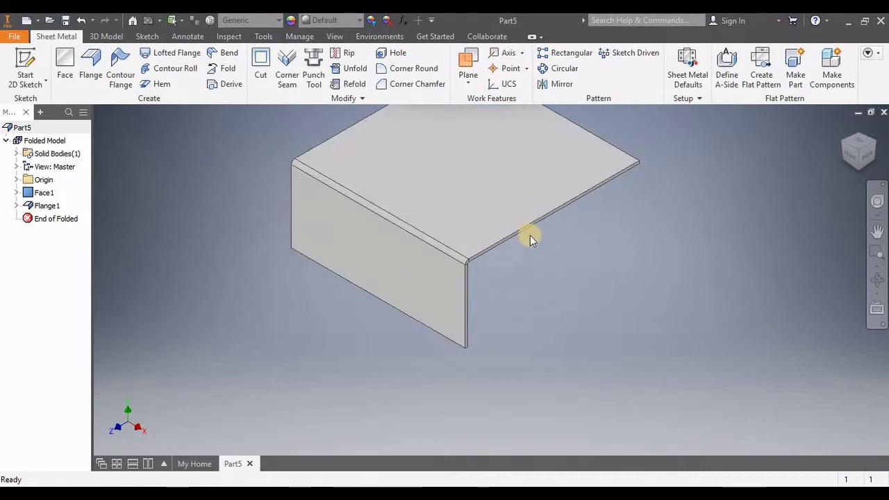
left_click(90, 64)
scroll(517, 260, "up", 3)
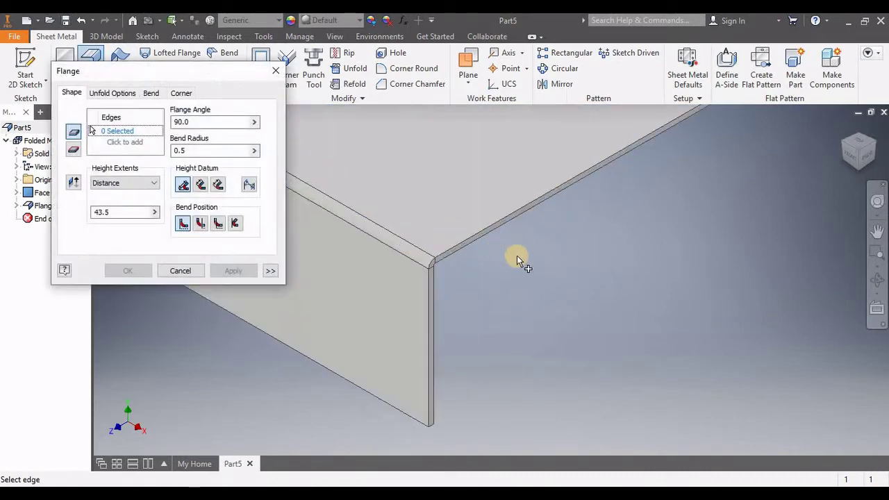
left_click(528, 214)
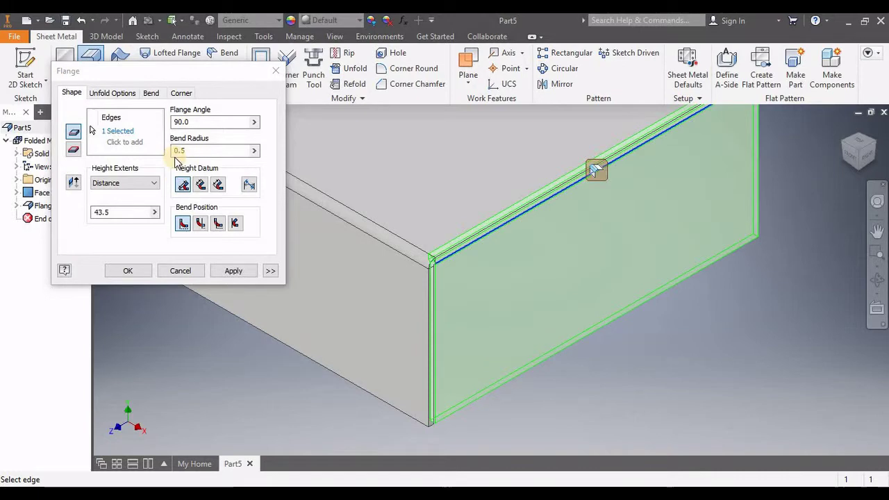
left_click(214, 121)
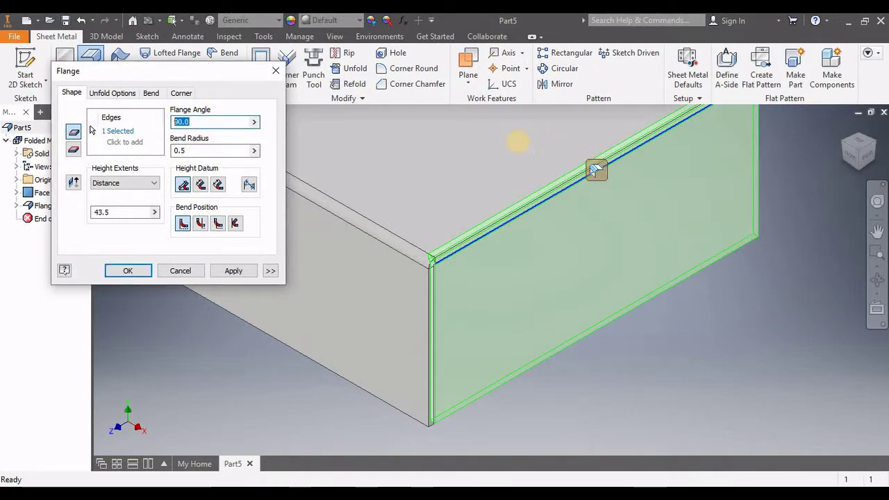
type("50")
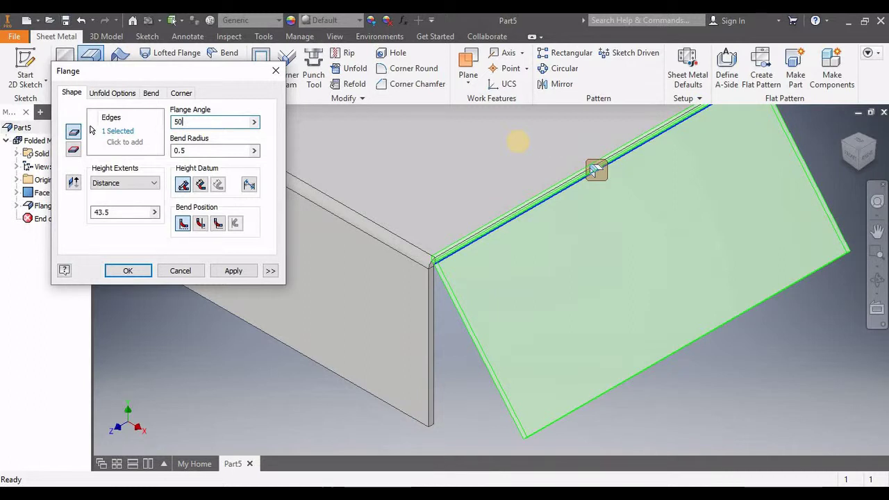
left_click(95, 213)
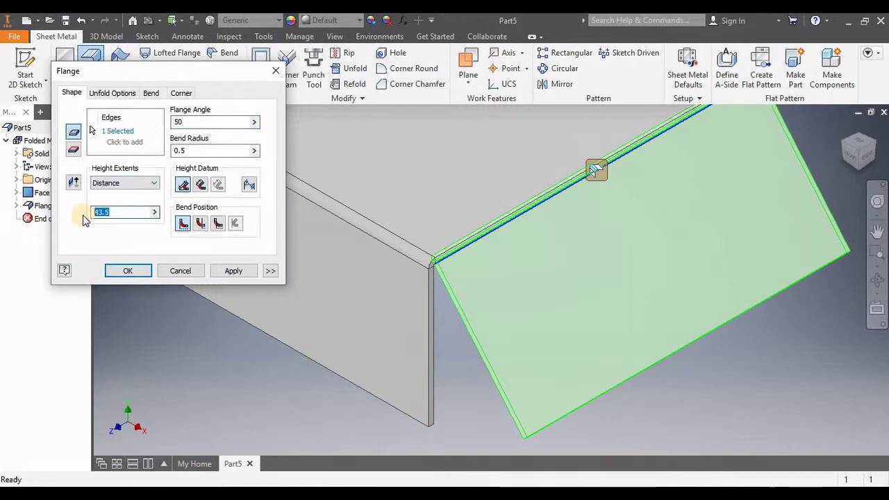
type("45")
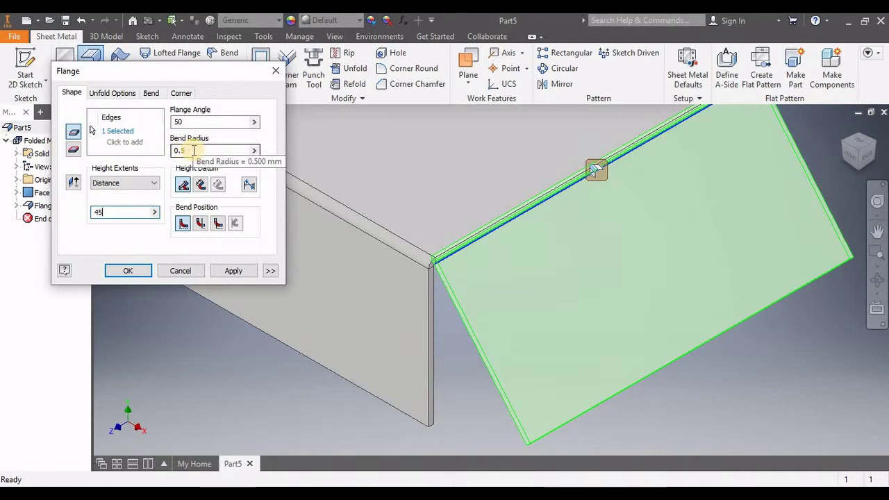
left_click(137, 269)
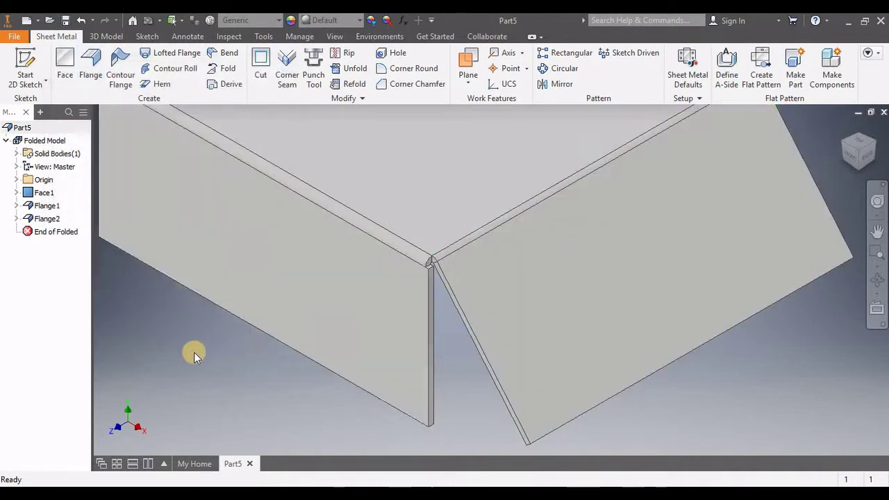
- Mirror Flange1 about the origin XY plane to put a matching flange on the plate's opposite edge
scroll(194, 352, "down", 3)
middle_click_drag(215, 281, 331, 277)
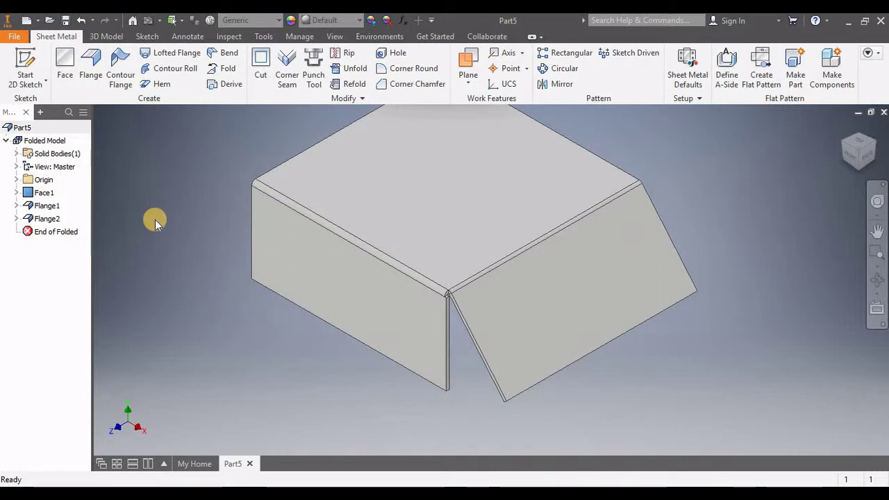
left_click(46, 205)
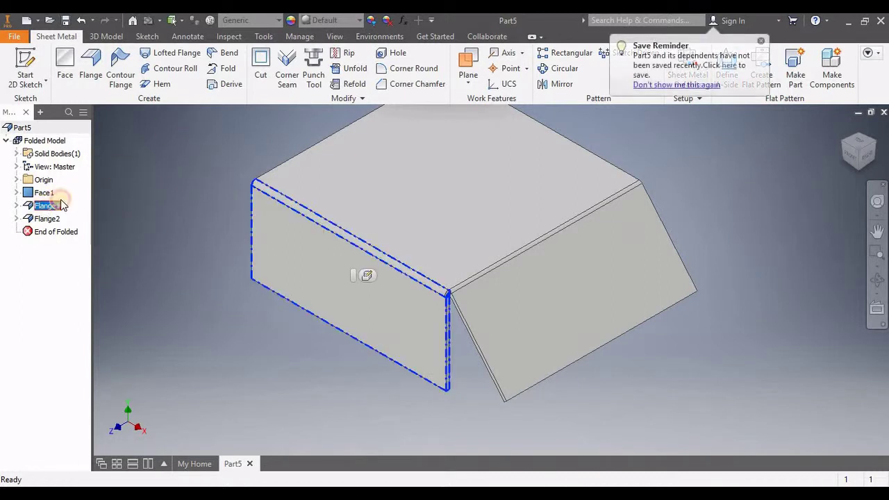
left_click(564, 85)
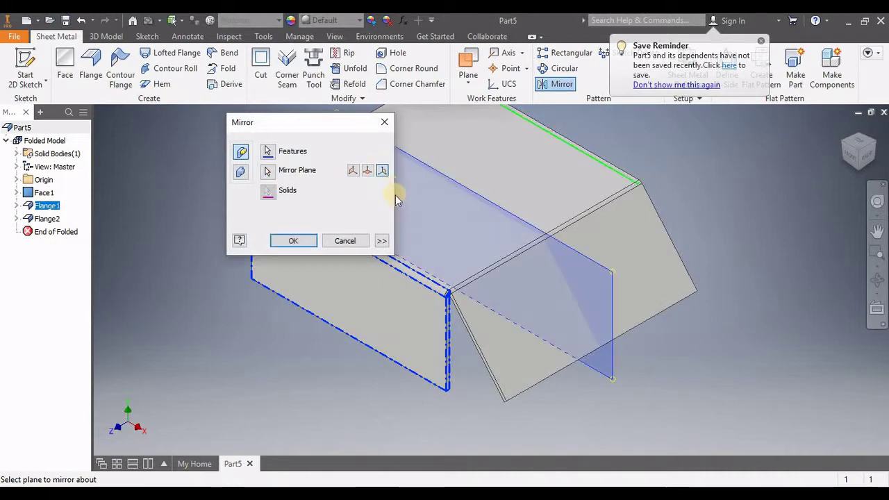
middle_click_drag(674, 185, 529, 190, "shift")
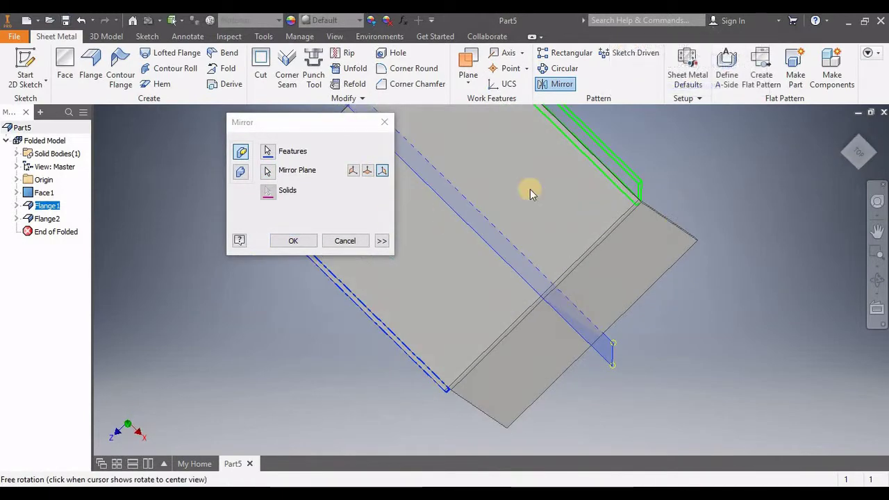
left_click(292, 243)
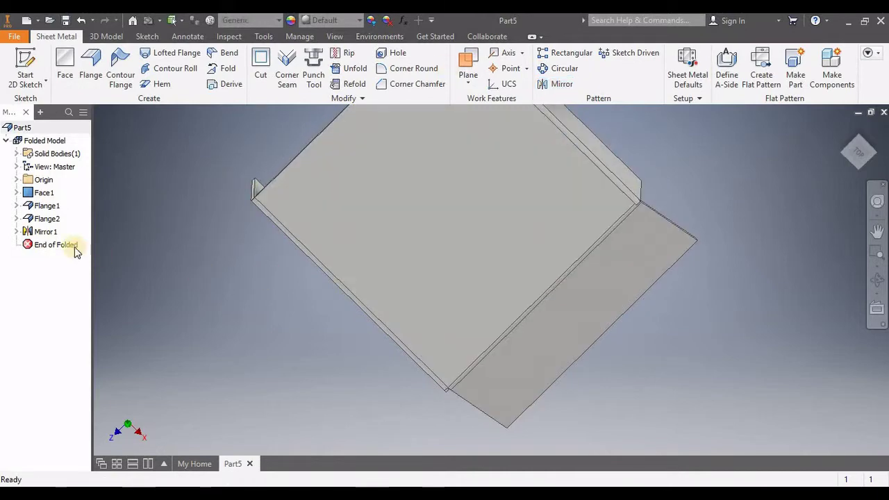
- Mirror Flange2 about the origin YZ plane to put the same 50-degree flange on the opposite edge
left_click(46, 218)
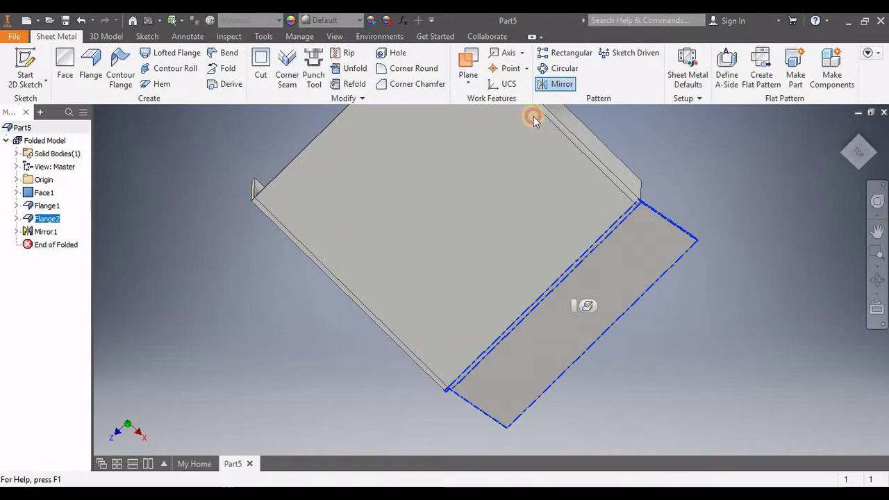
left_click(548, 88)
left_click(354, 170)
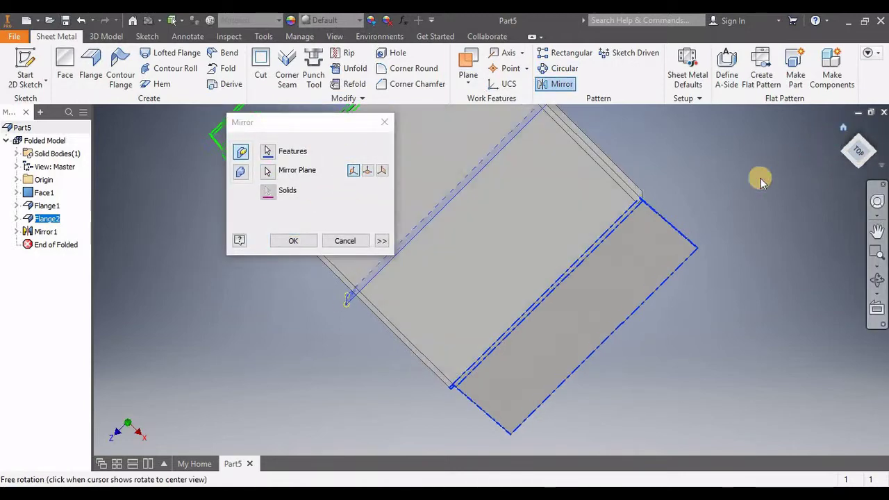
key("F6")
left_click(293, 240)
- Add a corner seam between the facing side edges of the front and right flanges, with maximum gap distance set to GapSize
middle_click_drag(273, 304, 383, 280, "shift")
left_click(840, 130)
middle_click_drag(733, 161, 741, 124)
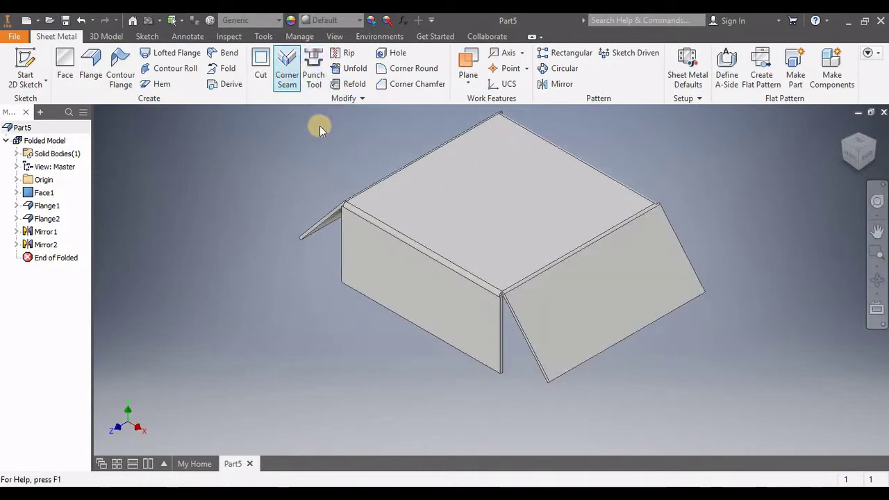
left_click(288, 71)
scroll(465, 367, "up", 5)
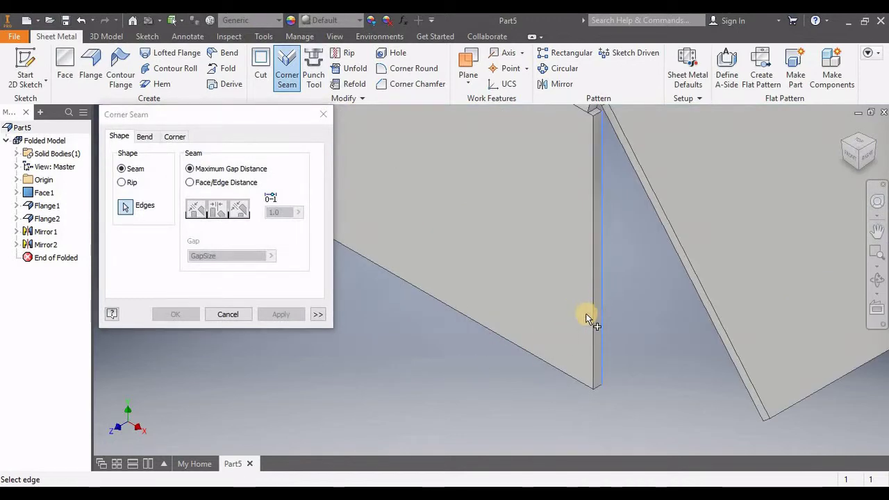
middle_click_drag(585, 316, 622, 308, "shift")
middle_click_drag(780, 240, 566, 276)
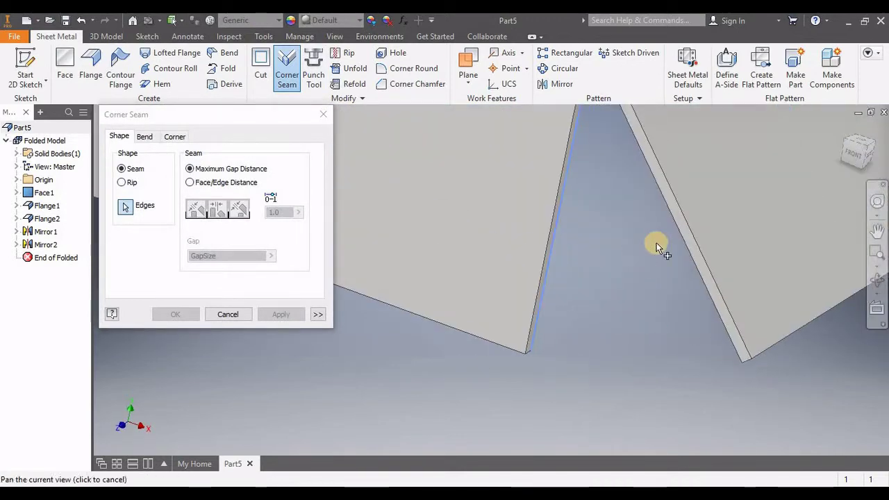
left_click(681, 233)
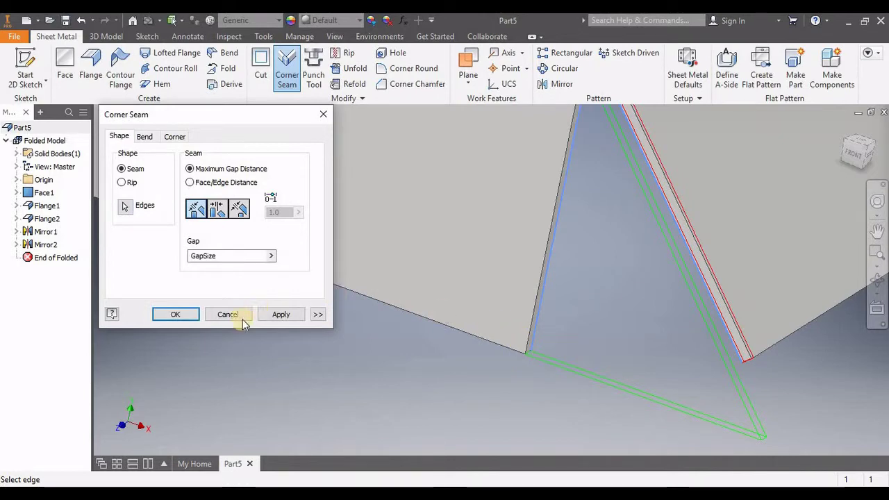
left_click(280, 314)
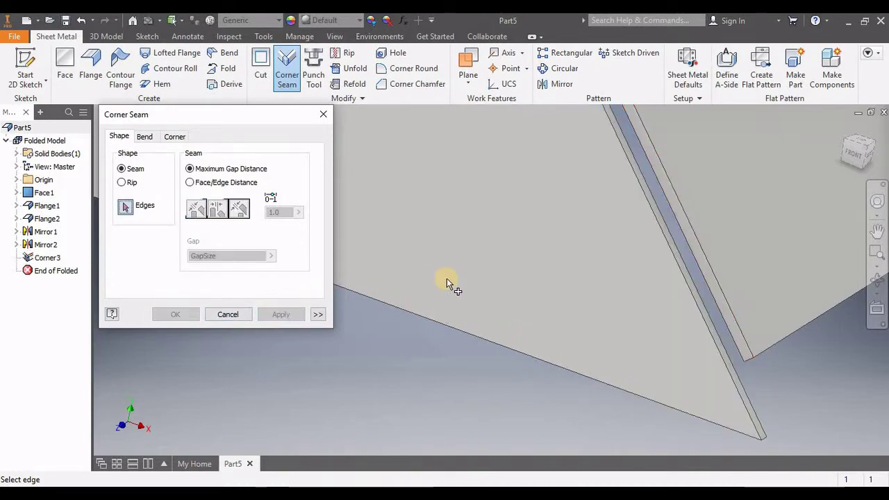
- Create a second corner seam between the facing flange edges at another open corner, using maximum gap distance and GapSize
scroll(447, 282, "down", 5)
middle_click_drag(605, 212, 532, 259, "shift")
scroll(532, 260, "up", 2)
scroll(532, 211, "up", 3)
middle_click_drag(531, 212, 495, 271, "shift")
left_click(498, 208)
middle_click_drag(536, 227, 466, 185, "shift")
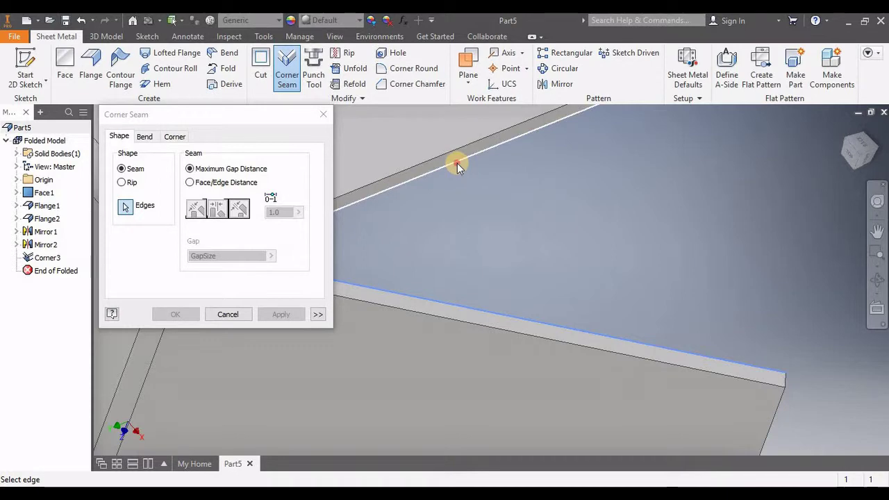
left_click(457, 165)
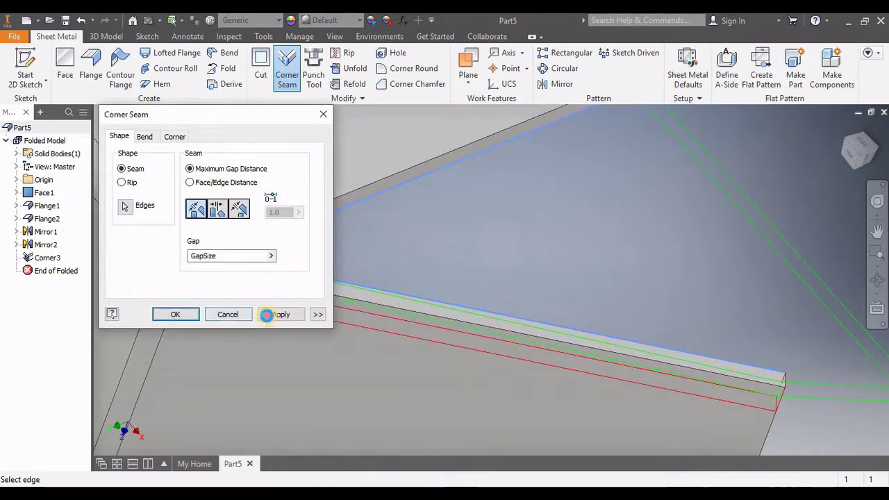
left_click(277, 315)
- Add a third corner seam joining the two flange edges at one of the two remaining open corners
middle_click_drag(354, 294, 598, 301, "shift")
scroll(603, 313, "up", 5)
left_click(594, 323)
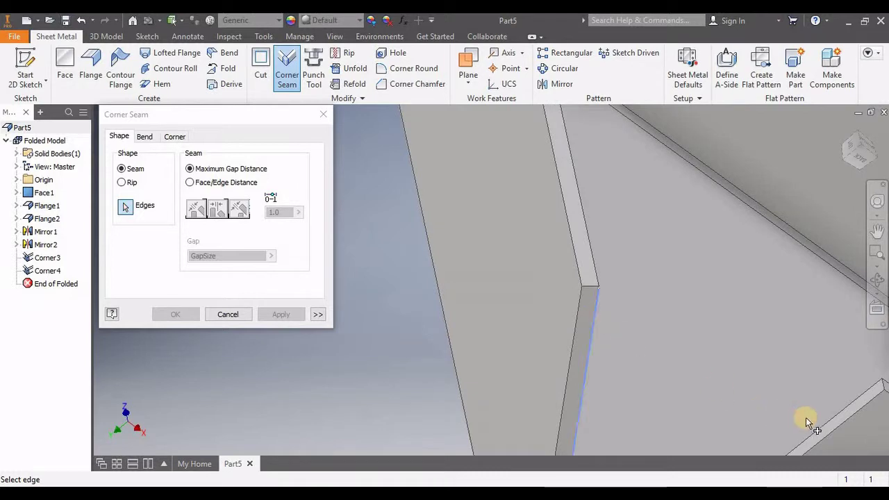
left_click(831, 422)
- Close the last open corner with a maximum gap distance corner seam between its two flange edges, and finish the command
middle_click_drag(410, 266, 411, 415)
middle_click_drag(455, 248, 473, 98)
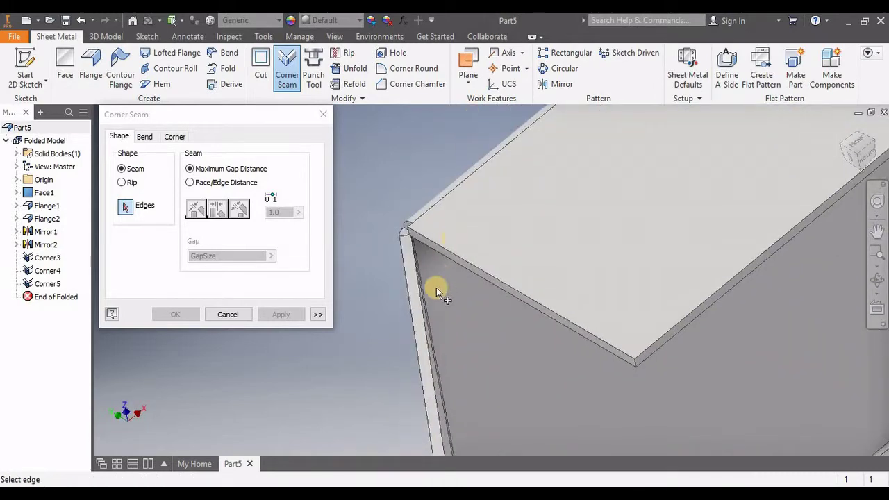
scroll(438, 284, "down", 3)
left_click(404, 292)
left_click(468, 245)
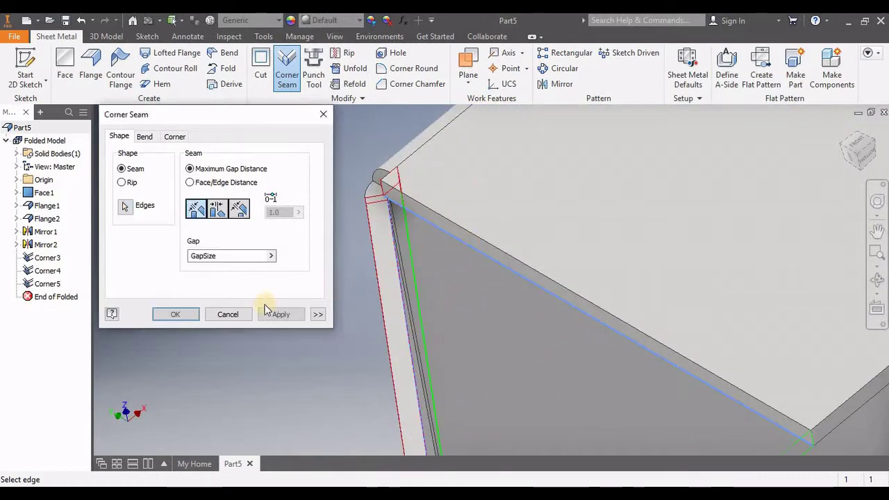
left_click(272, 321)
left_click(228, 314)
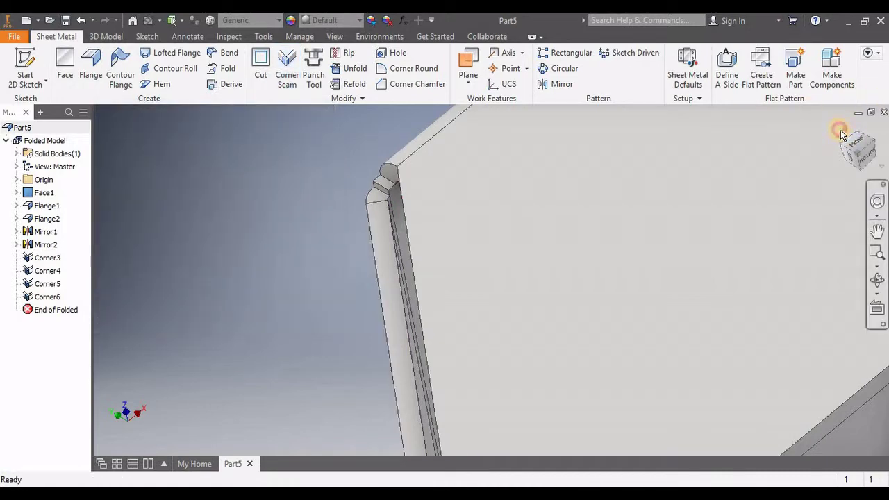
- Examine the four seamed corners and sloping flanges of the whole part from the home view
left_click(841, 131)
scroll(549, 230, "up", 5)
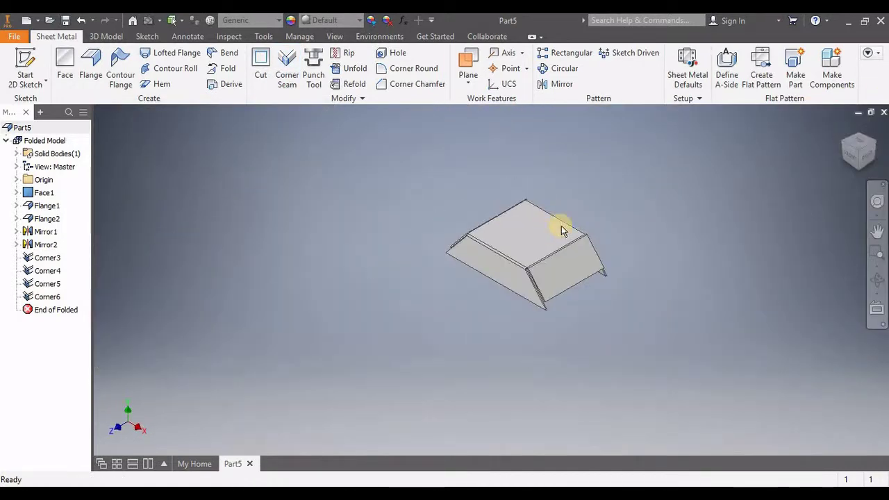
scroll(590, 267, "down", 3)
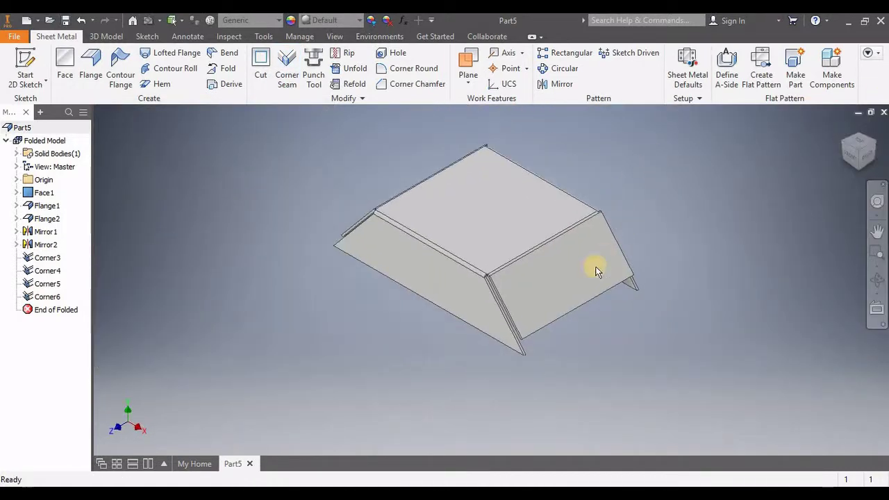
left_click(854, 160)
left_click(840, 130)
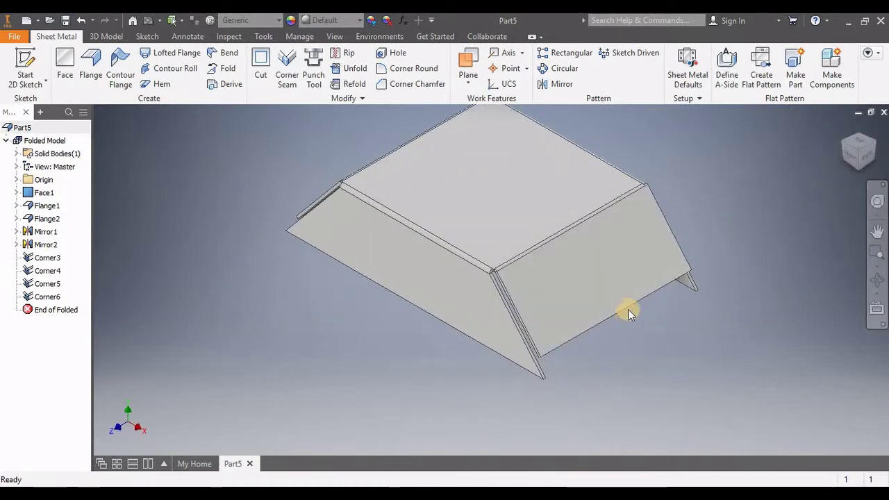
scroll(646, 201, "down", 3)
middle_click_drag(645, 198, 660, 157)
scroll(264, 256, "up", 3)
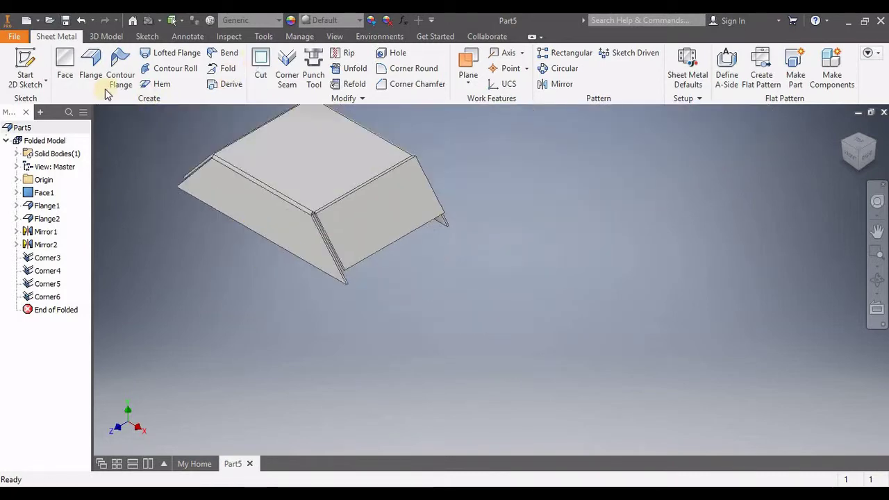
- Add a 90° flange, 22 mm high with 0.5 mm bend radius, along the lower edge of the front sloping flange
left_click(88, 63)
scroll(424, 262, "down", 5)
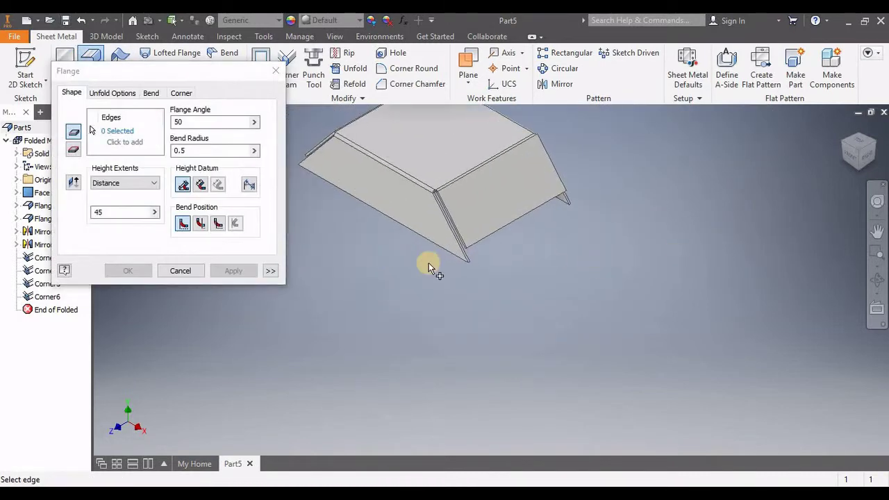
scroll(444, 181, "down", 2)
left_click(455, 172)
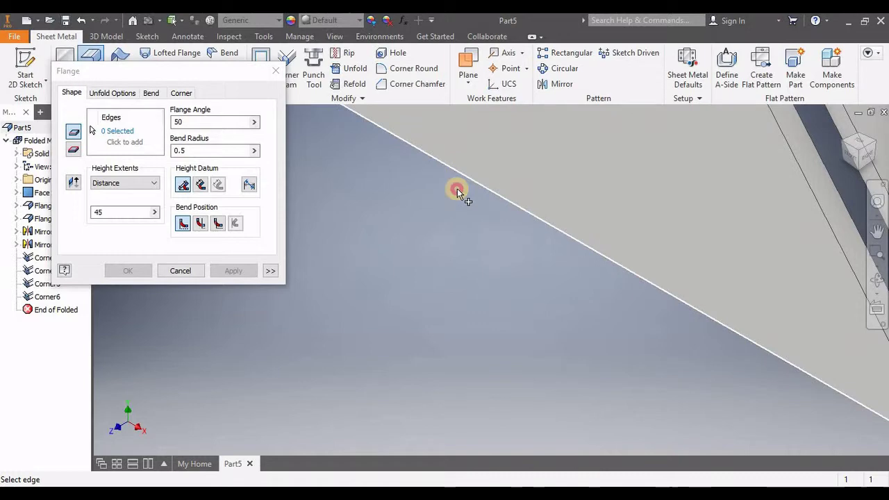
scroll(467, 268, "up", 2)
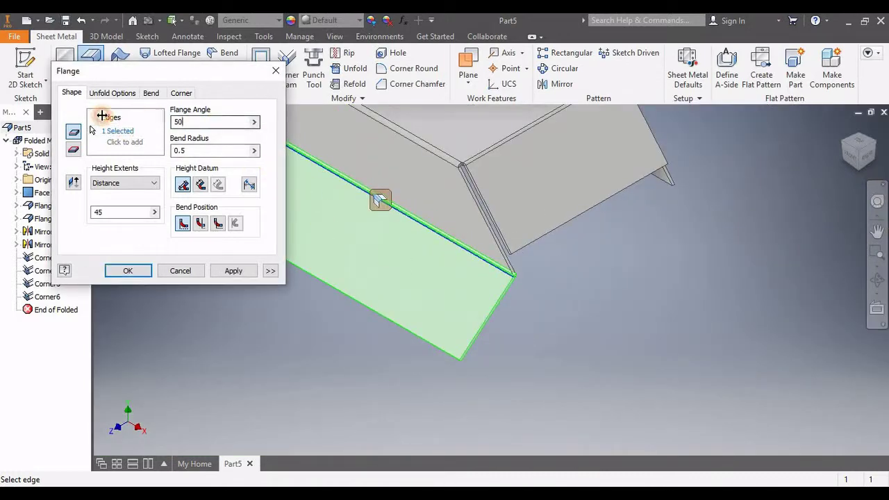
type("90")
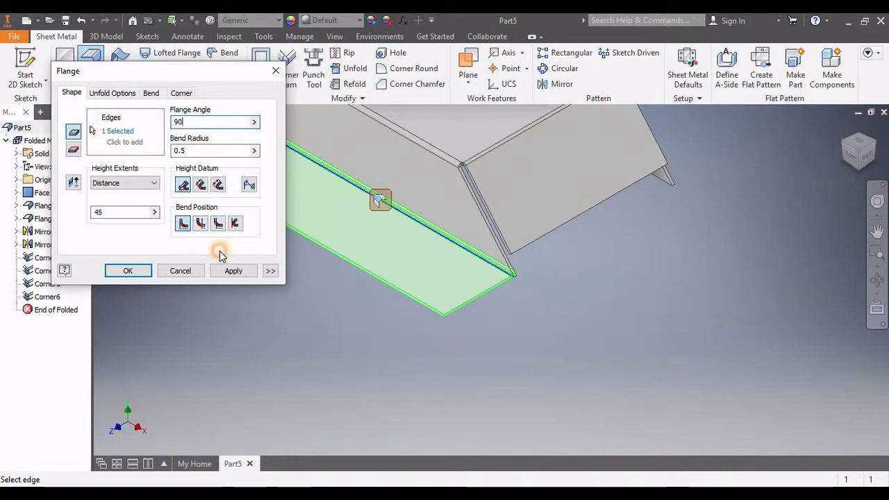
type("22")
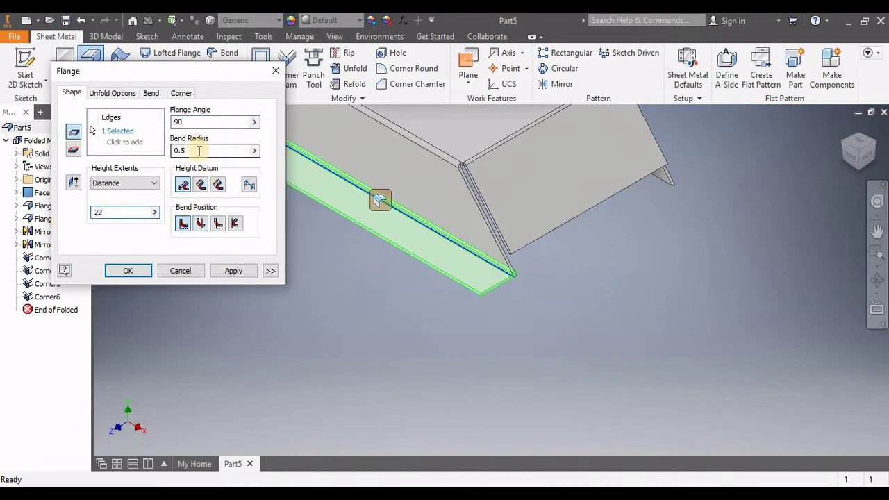
left_click(226, 272)
- Add a 50° flange, 5 mm high, along the lower edge of the right sloping flange, and finish the command
scroll(486, 240, "up", 3)
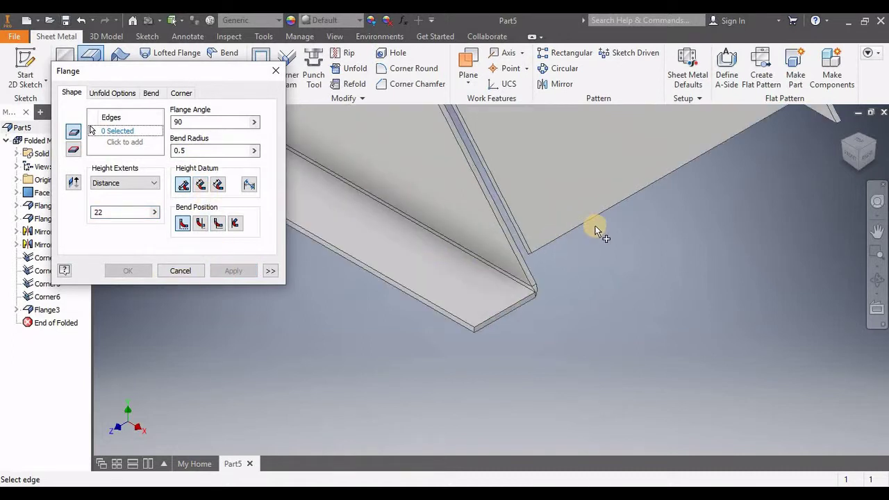
left_click(597, 220)
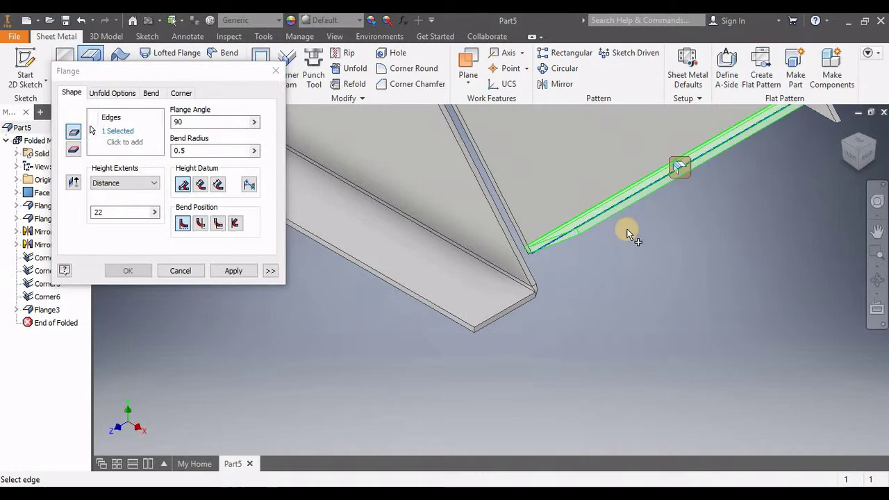
left_click(203, 121)
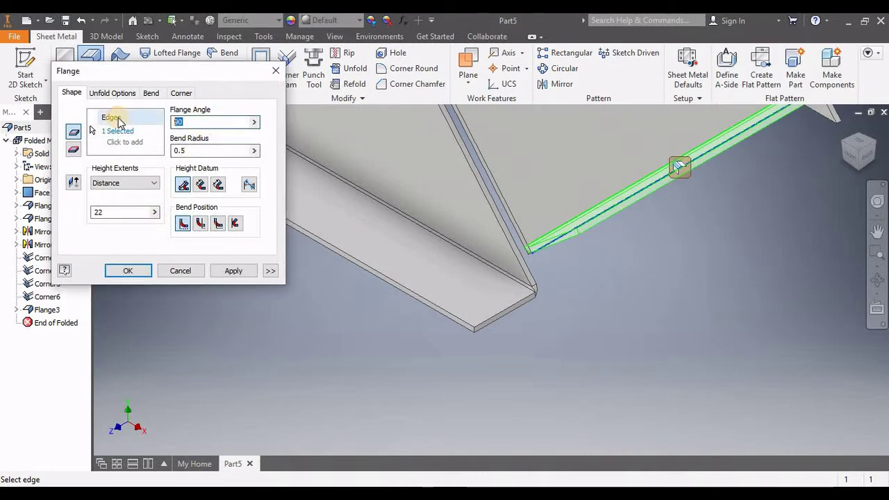
type("50")
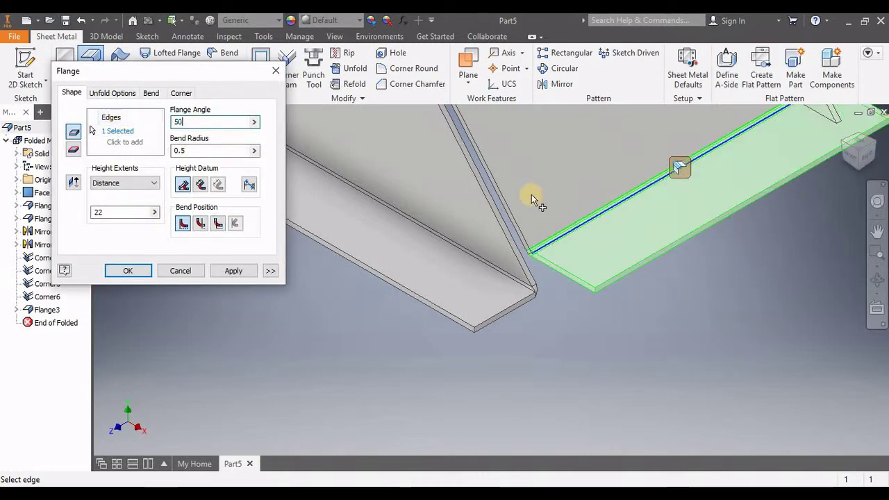
mouse_move(853, 156)
middle_mouse_down()
mouse_move(852, 130)
mouse_move(839, 157)
middle_mouse_up()
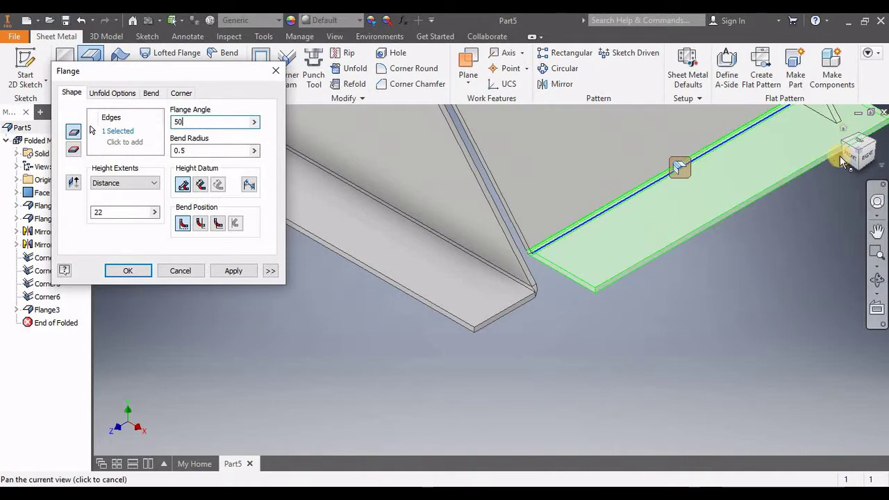
left_click(848, 158)
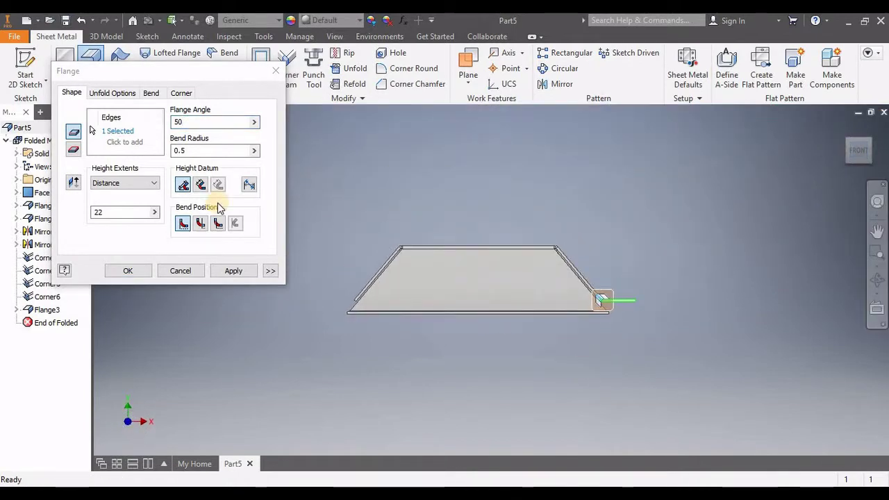
double_click(114, 211)
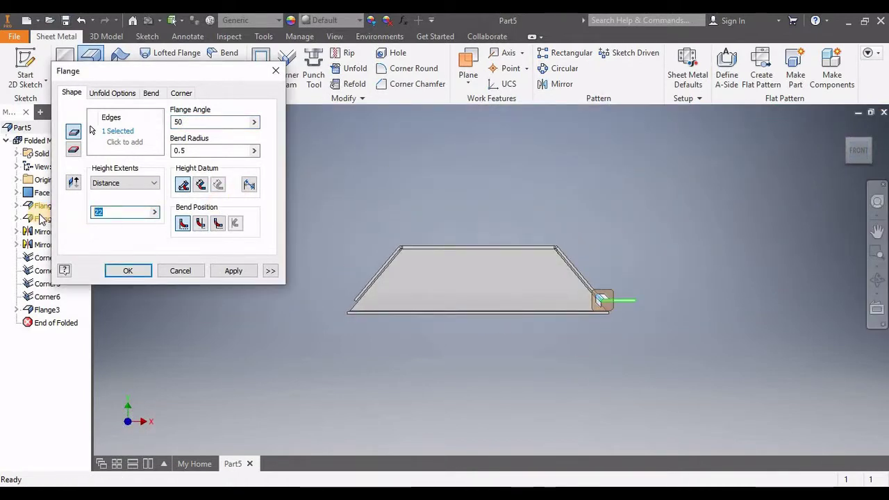
type("5")
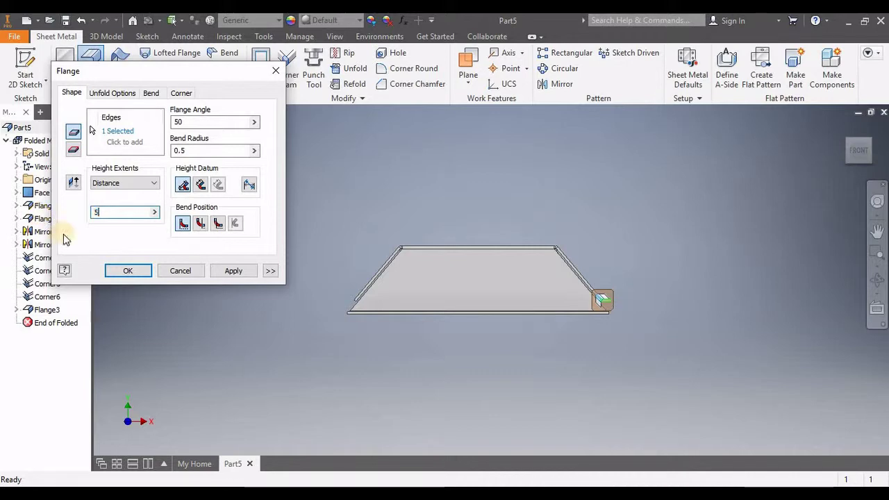
left_click(129, 272)
scroll(506, 208, "up", 3)
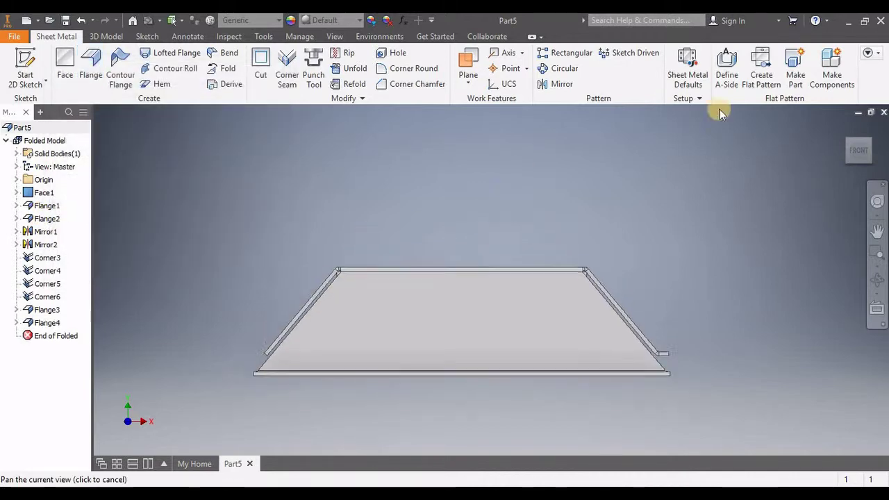
left_click(836, 130)
left_click_drag(281, 144, 302, 90)
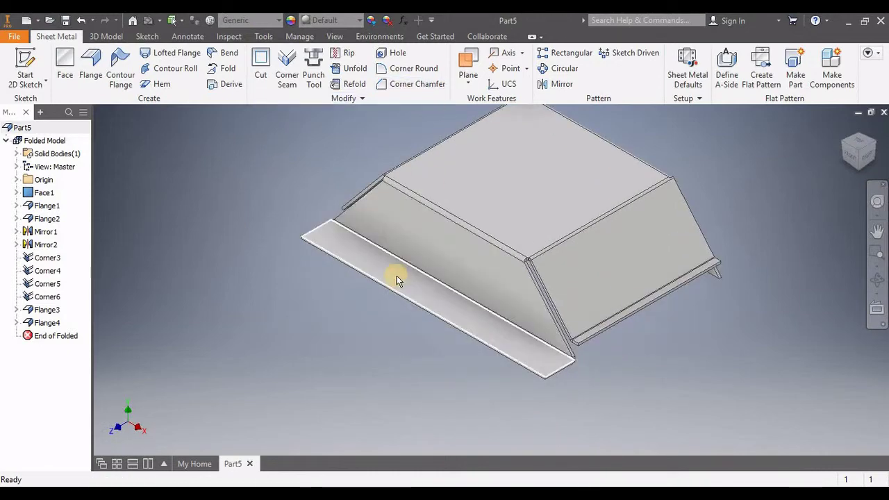
left_click(552, 84)
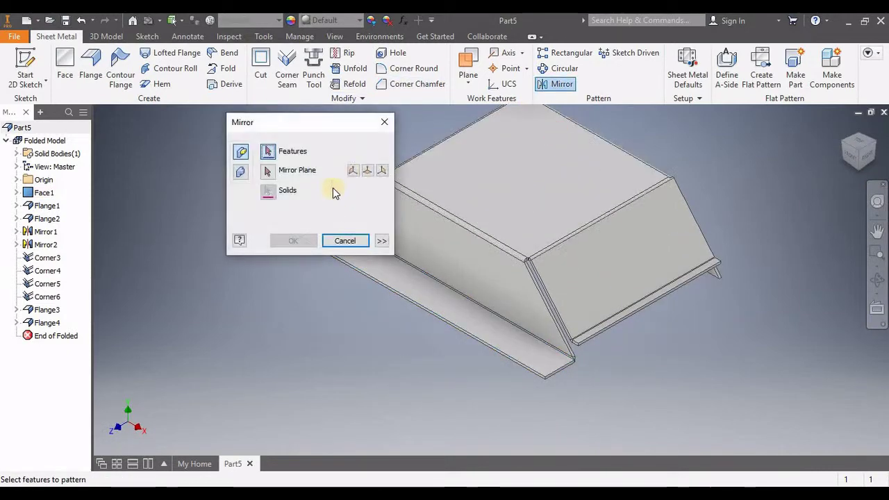
left_click(382, 171)
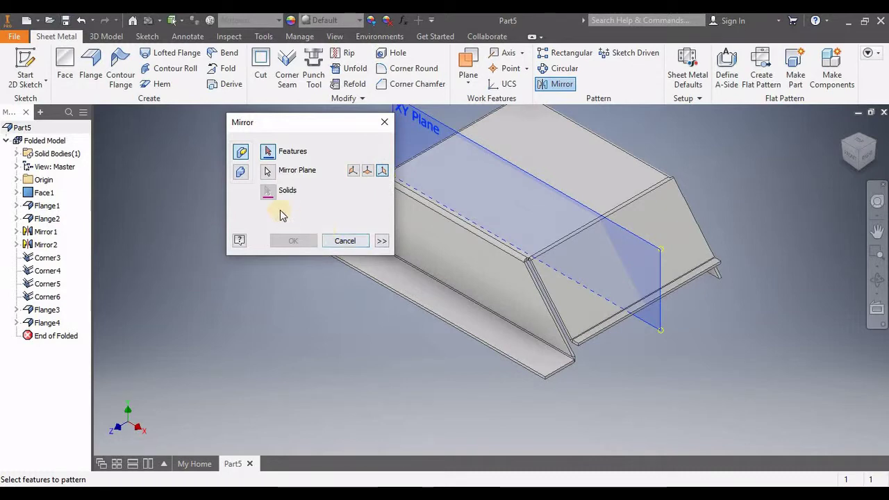
left_click(384, 122)
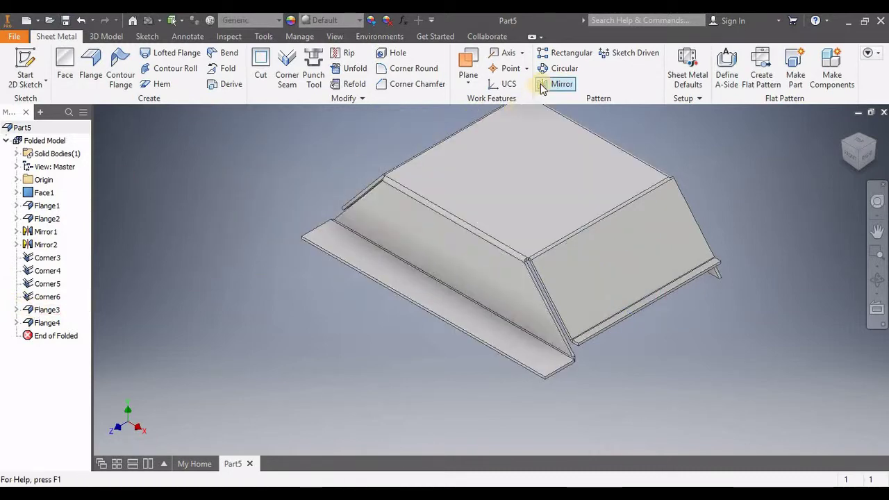
- Mirror the 22 mm lower flange about the XY plane onto the opposite side of the part
left_click(46, 310)
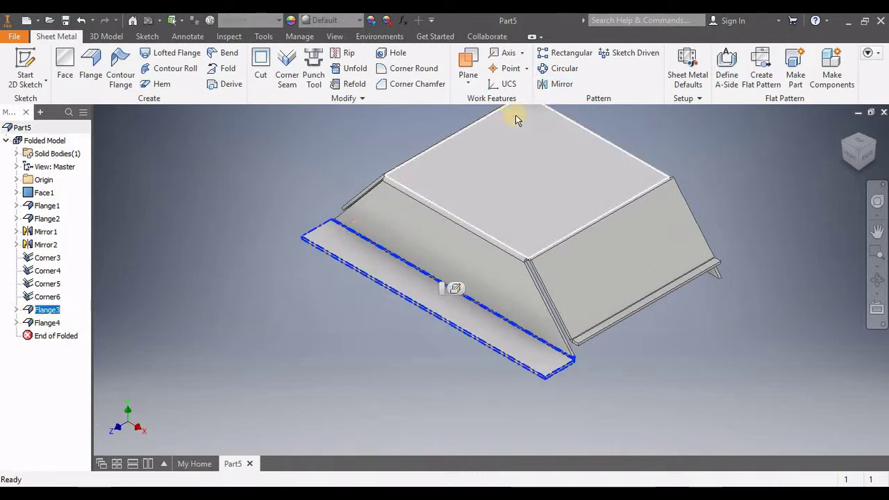
left_click(559, 84)
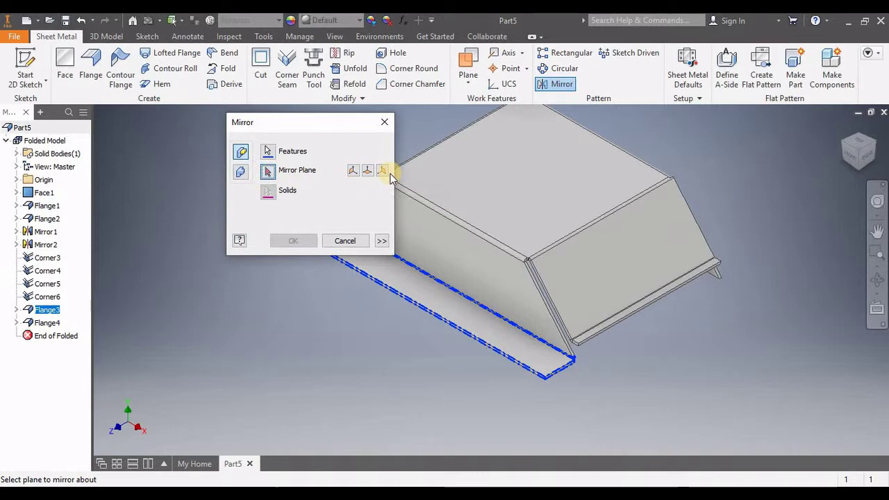
left_click(382, 172)
left_click(292, 240)
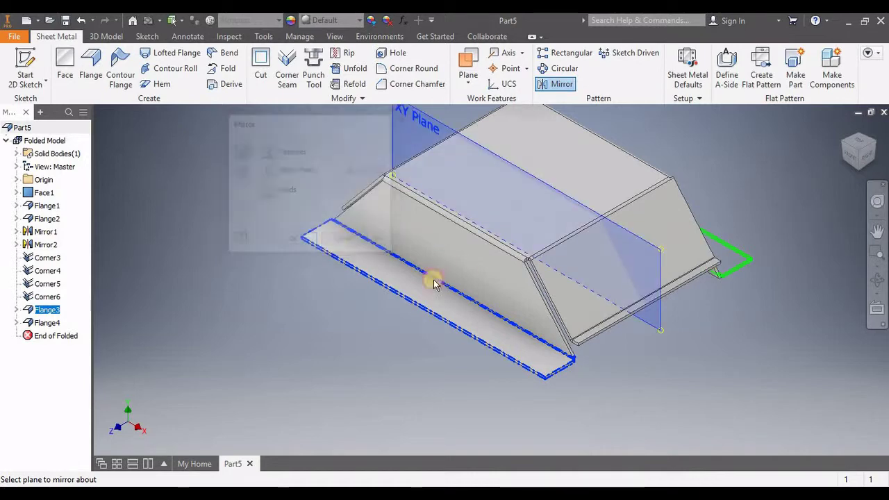
- Mirror the 5 mm lower flange about the YZ plane onto the opposite side of the part
left_click(48, 324)
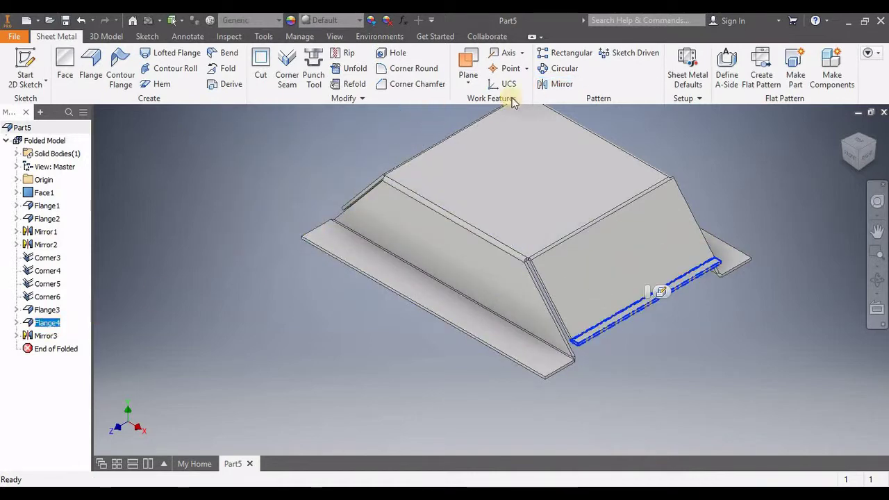
left_click(547, 86)
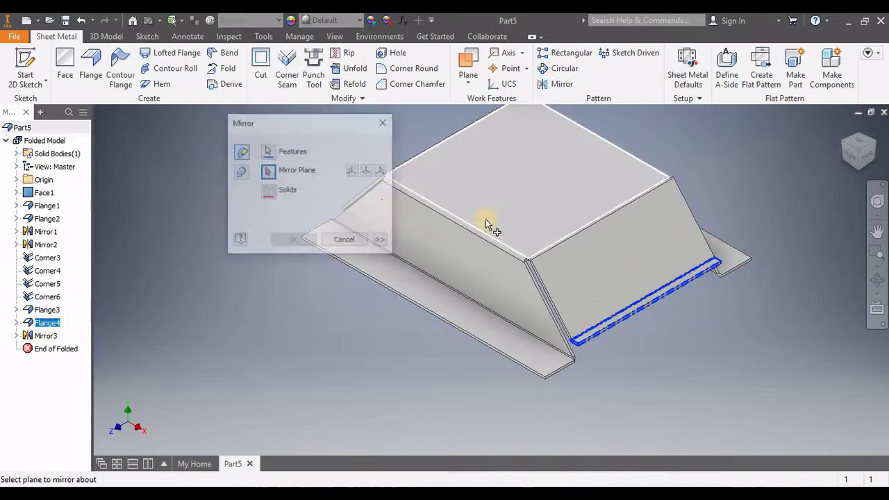
left_click(353, 172)
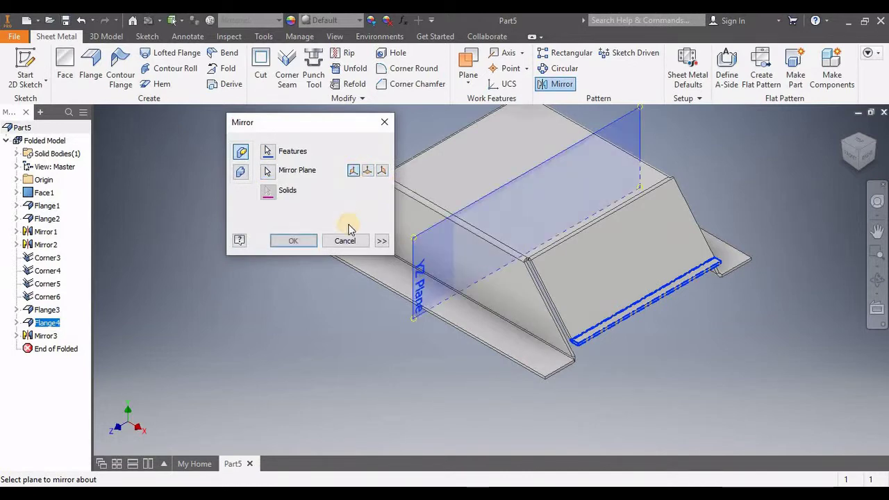
left_click(293, 241)
- Examine the mirrored lower flanges from underneath and from the home view, including the outer corner of the wide front flange
middle_click(785, 176)
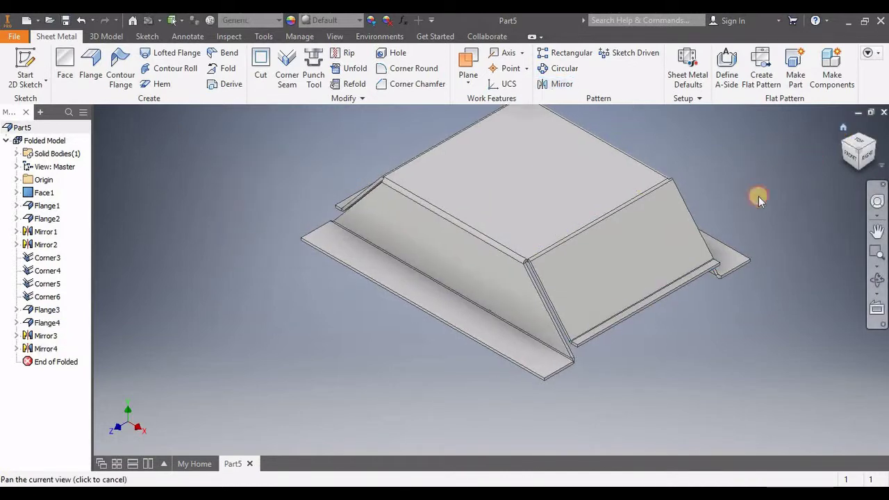
middle_click(786, 176)
middle_click_drag(318, 270, 798, 126, "shift")
left_click(843, 127)
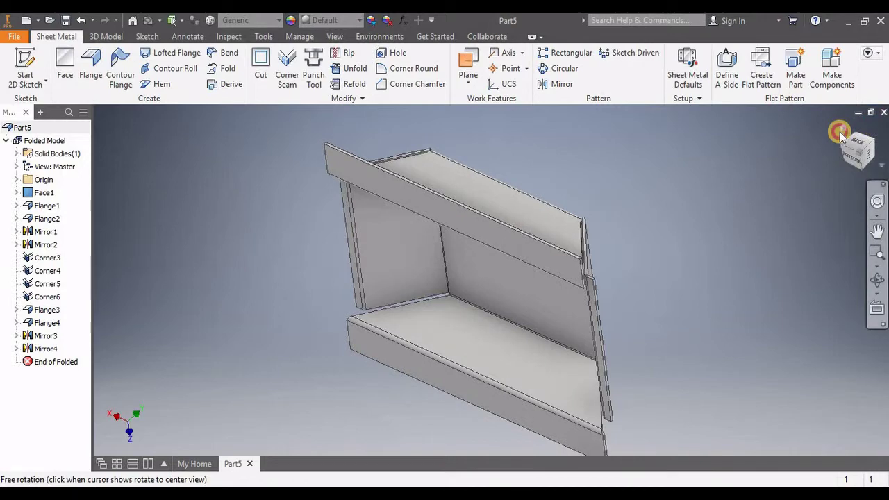
key("F2")
middle_click_drag(556, 148, 574, 74)
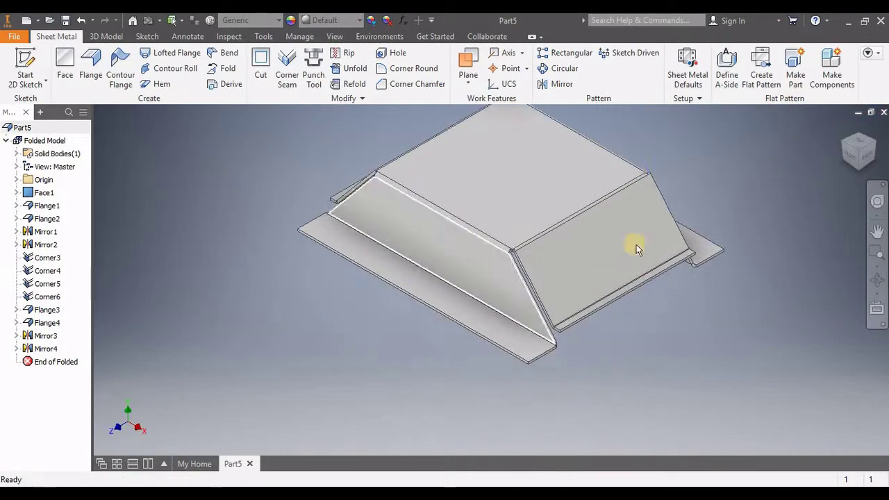
scroll(518, 339, "down", 3)
middle_click_drag(514, 337, 533, 267)
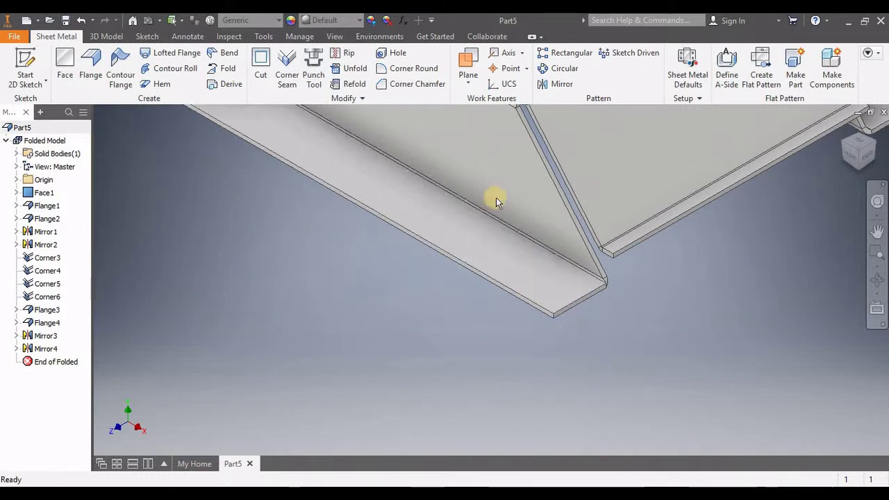
- Start a corner chamfer with a distance of 5 mm and select both outer corners of the wide front flange
left_click(412, 88)
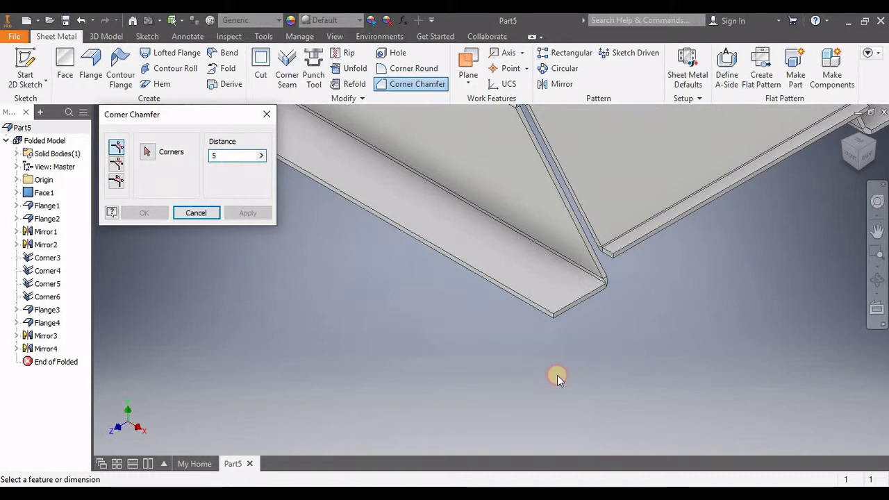
scroll(544, 373, "up", 3)
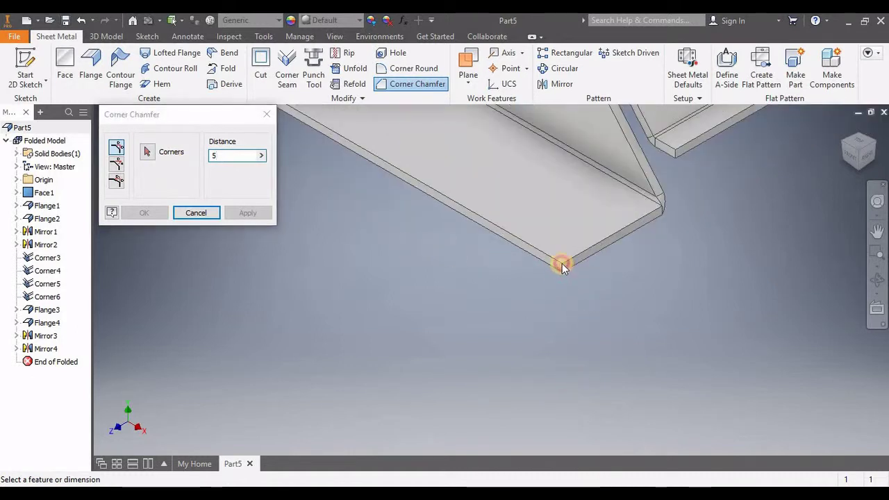
scroll(564, 272, "up", 2)
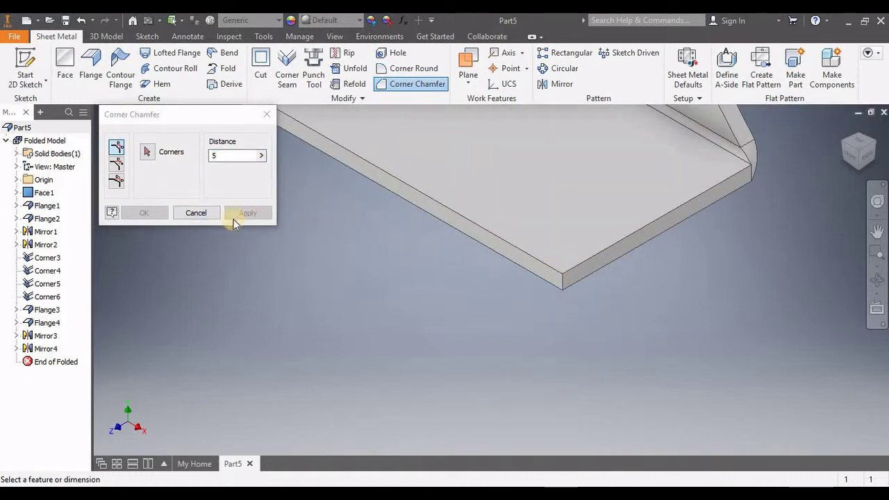
left_click(146, 156)
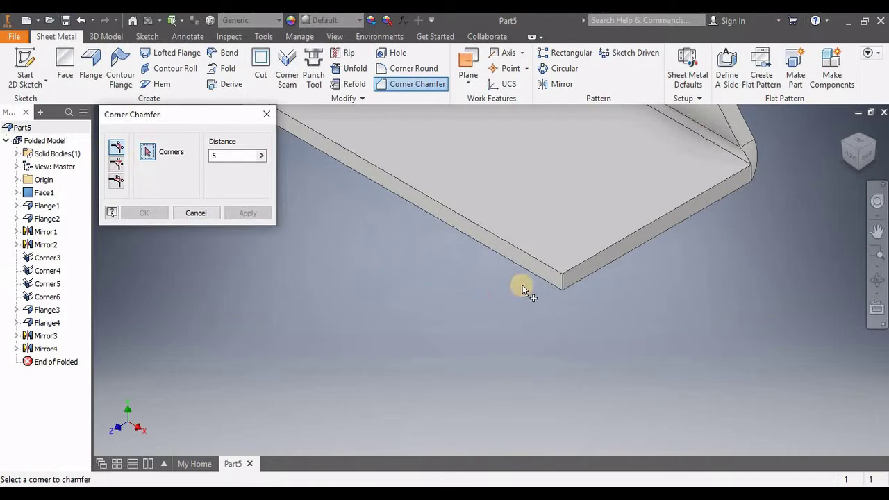
left_click(561, 283)
middle_click_drag(463, 324, 318, 297, "shift")
middle_click_drag(384, 327, 410, 260, "shift")
scroll(407, 251, "up", 5)
left_click(346, 265)
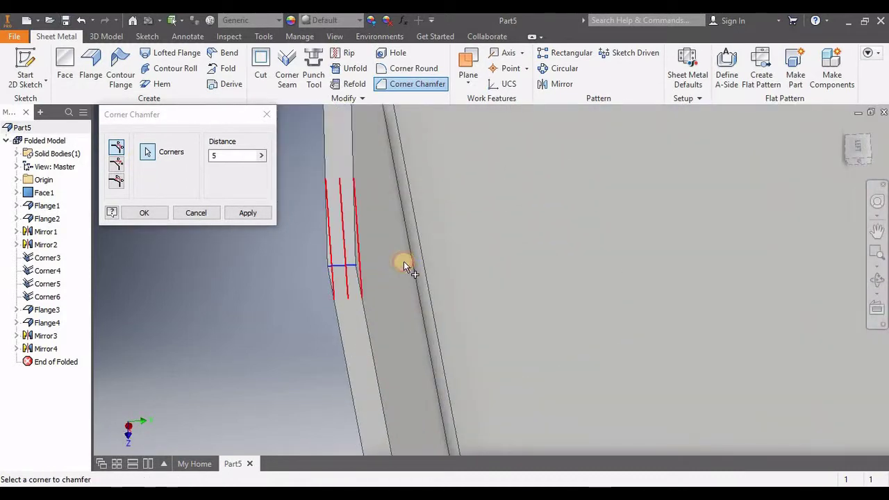
- Add both outer corners of the opposite wide flange to the selection and apply the 5 mm corner chamfer
scroll(403, 261, "down", 5)
middle_click_drag(566, 226, 558, 290, "shift")
scroll(371, 323, "up", 5)
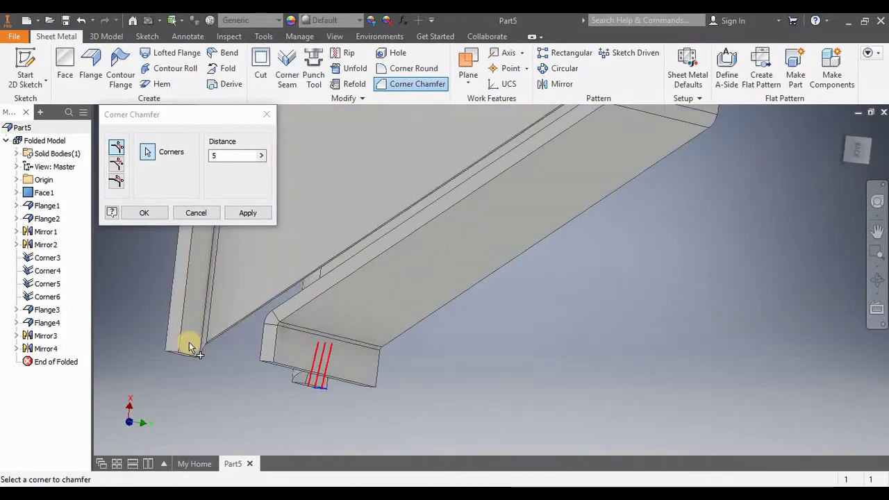
left_click(178, 350)
middle_click_drag(645, 284, 605, 255, "shift")
scroll(604, 254, "down", 5)
middle_click_drag(616, 212, 573, 169, "shift")
scroll(566, 171, "up", 5)
left_click(550, 123)
left_click(235, 212)
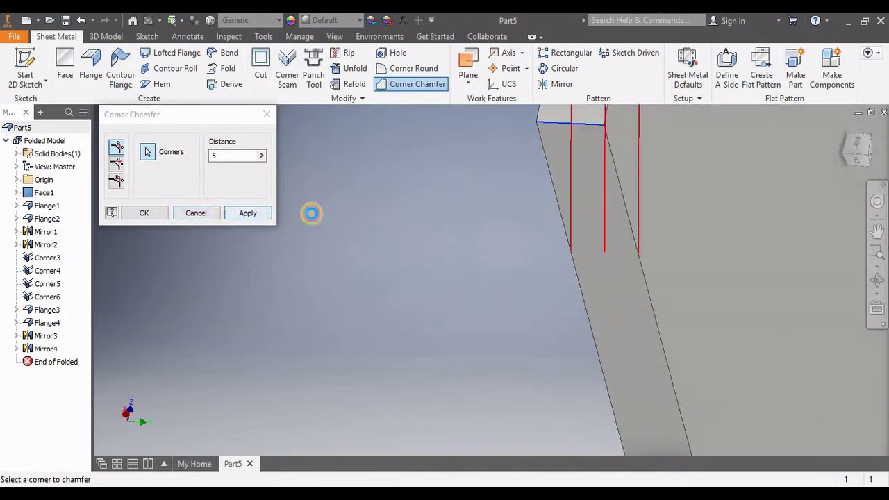
- Return to the home view and end the corner chamfer command
middle_click_drag(856, 149, 567, 232, "shift")
key("F6")
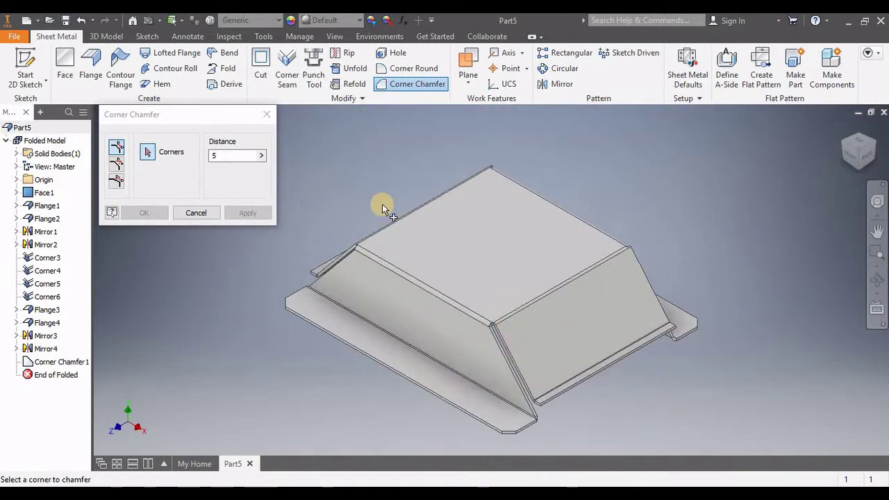
left_click(266, 114)
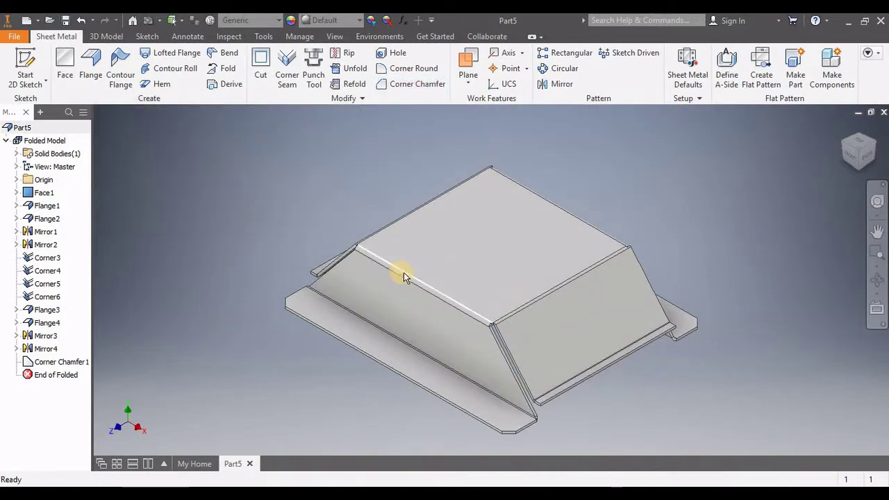
- Sketch a 75 mm diameter circle centred on the origin on the part's top face and finish the sketch
middle_click_drag(645, 234, 686, 135)
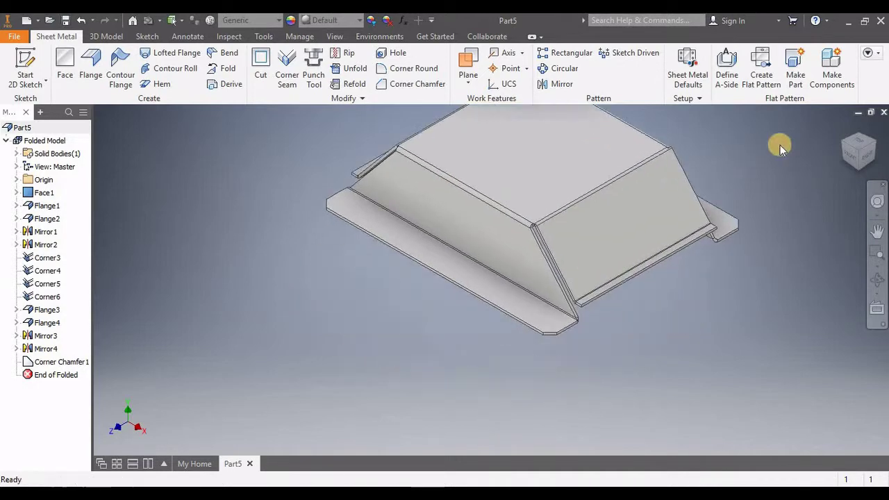
left_click(576, 171)
key("s")
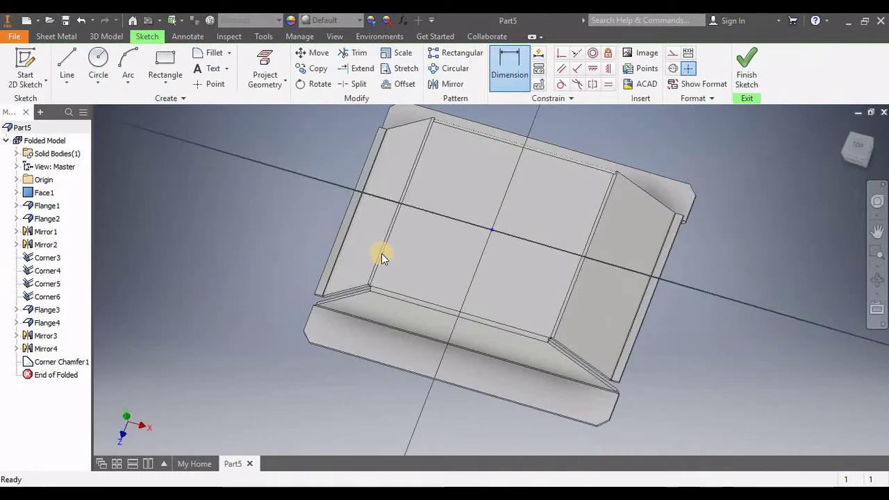
left_click(101, 59)
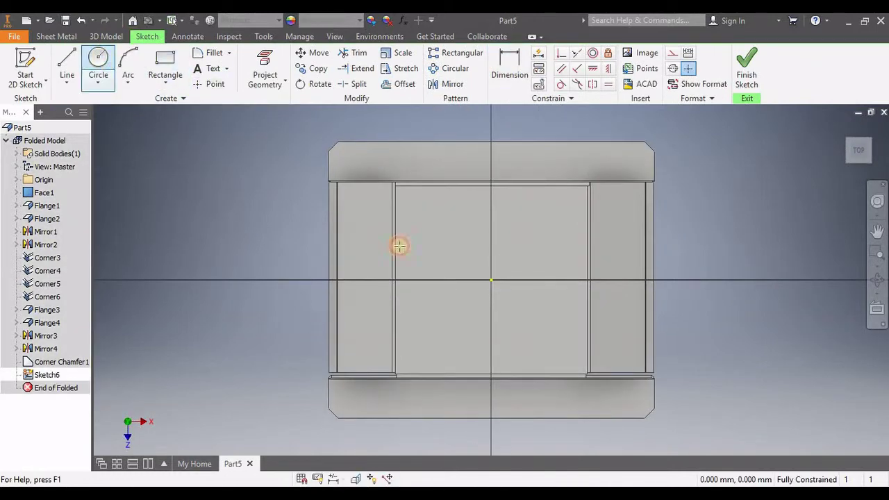
left_click(489, 281)
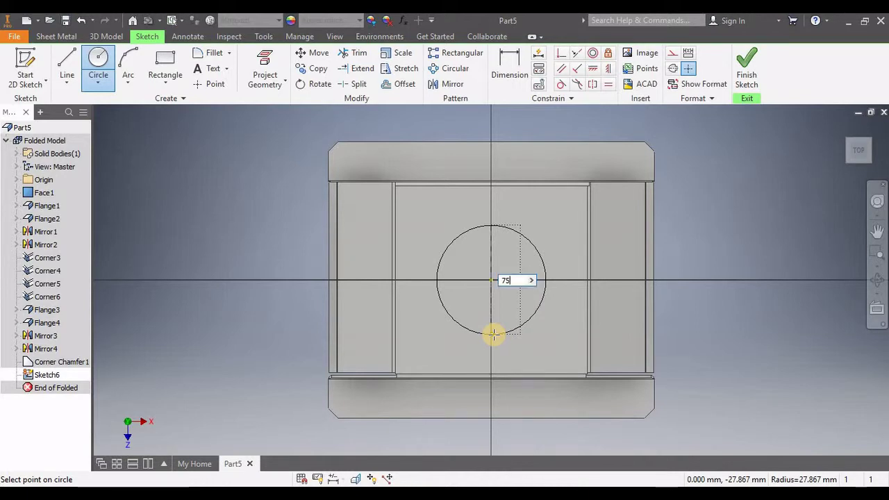
type("75")
key("Return")
left_click(745, 68)
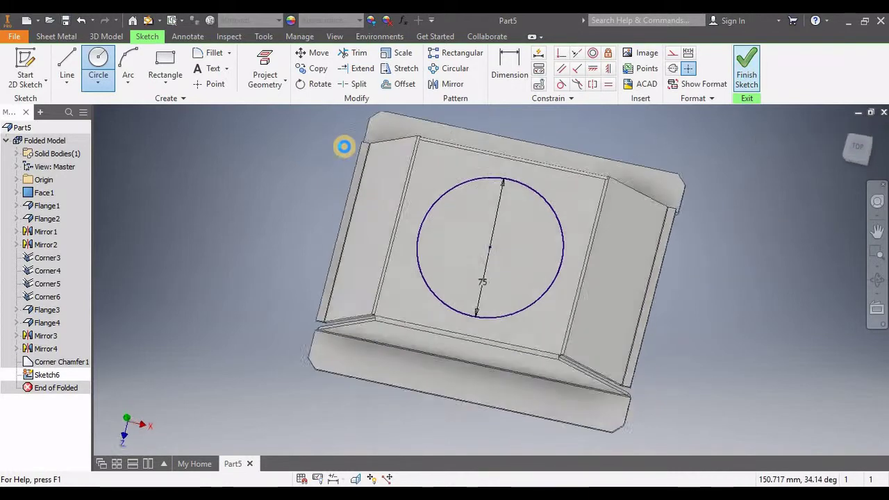
- Cut the circular profile through the top face with the cut distance set to Thickness
left_click(260, 67)
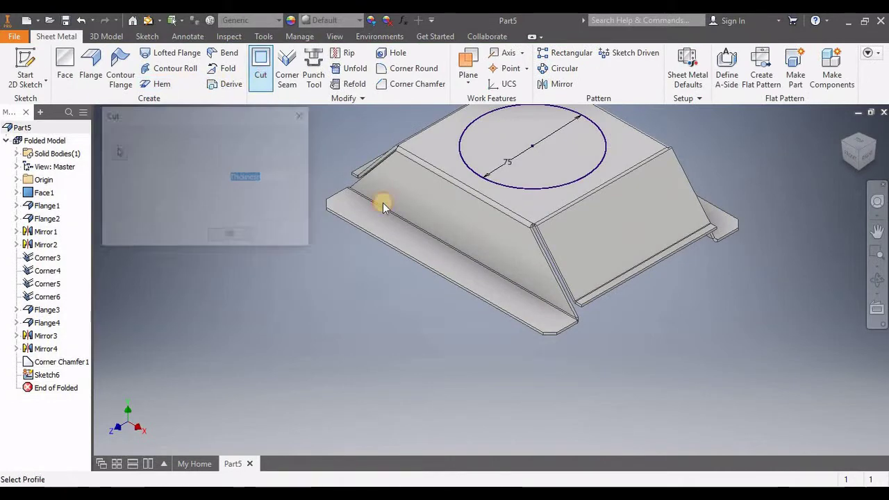
left_click(232, 236)
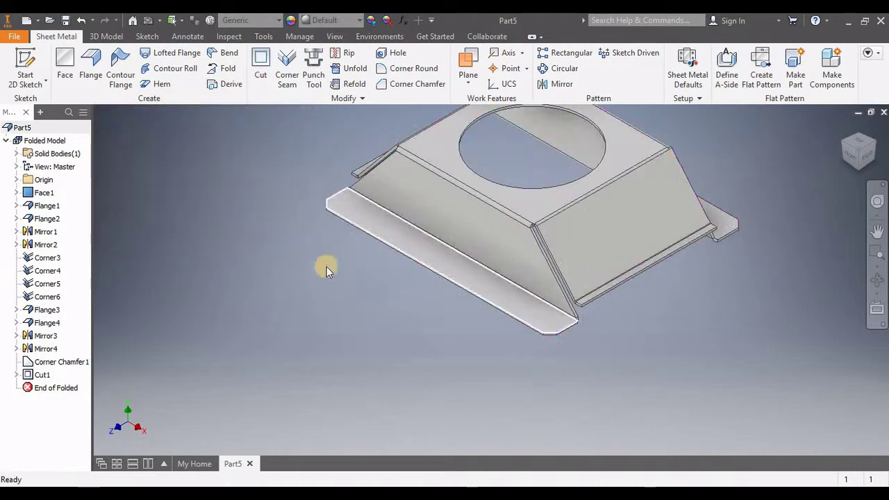
left_click_drag(670, 153, 585, 242)
left_click(854, 143)
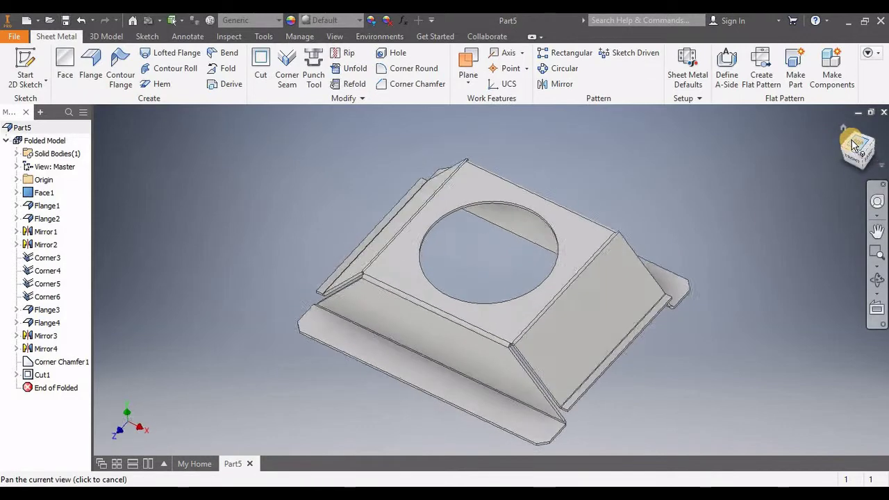
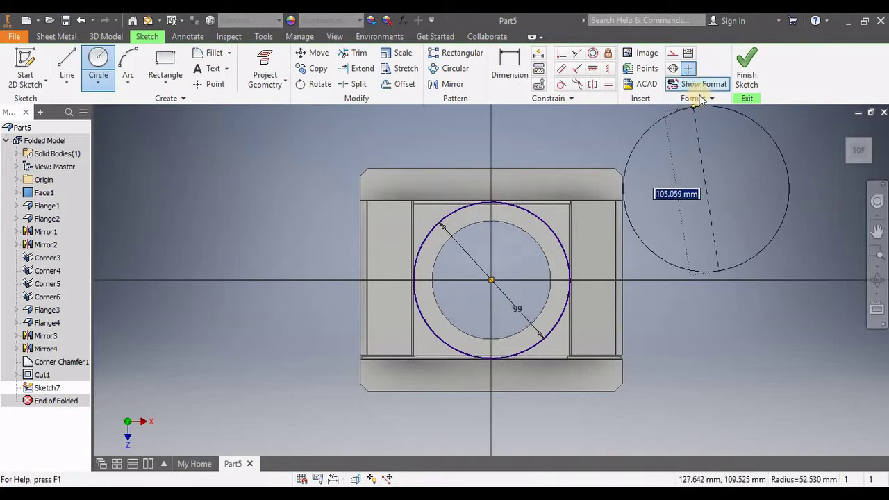
- Leave the Circle command and convert the 99 mm diameter circle to construction geometry
key("Escape")
left_click(670, 56)
left_click(552, 228)
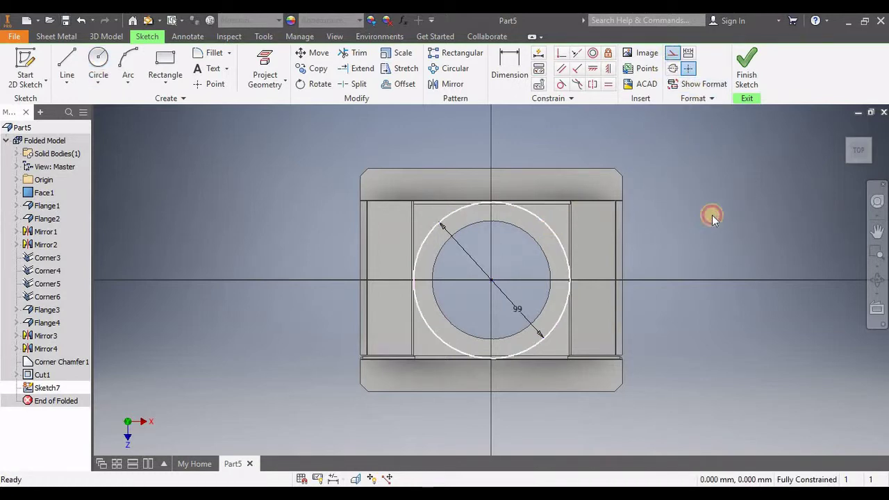
left_click(672, 55)
left_click(675, 54)
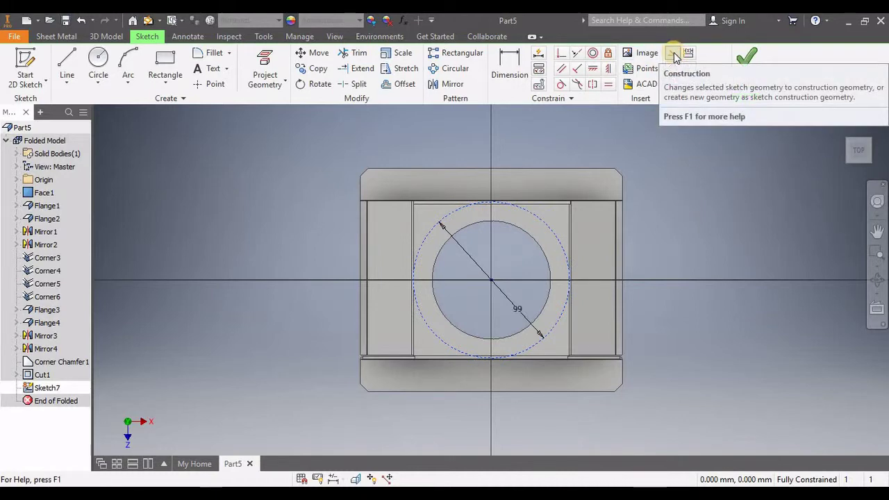
left_click(673, 56)
left_click(636, 247)
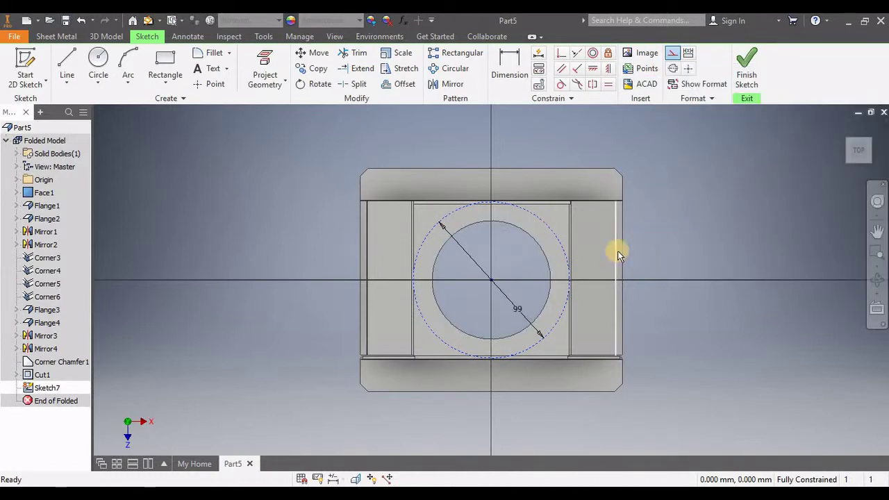
left_click(696, 214)
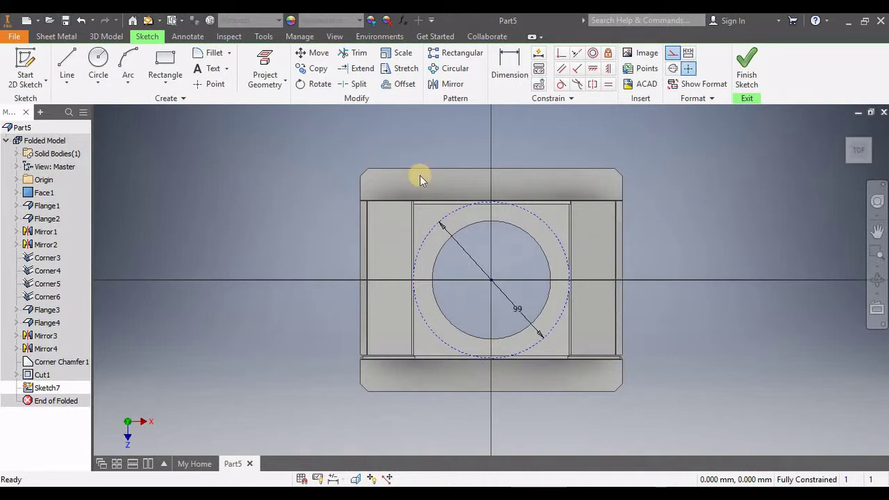
- Try to sketch a 10 mm diameter circle on the dashed 99 mm circle with construction format still active
left_click(103, 62)
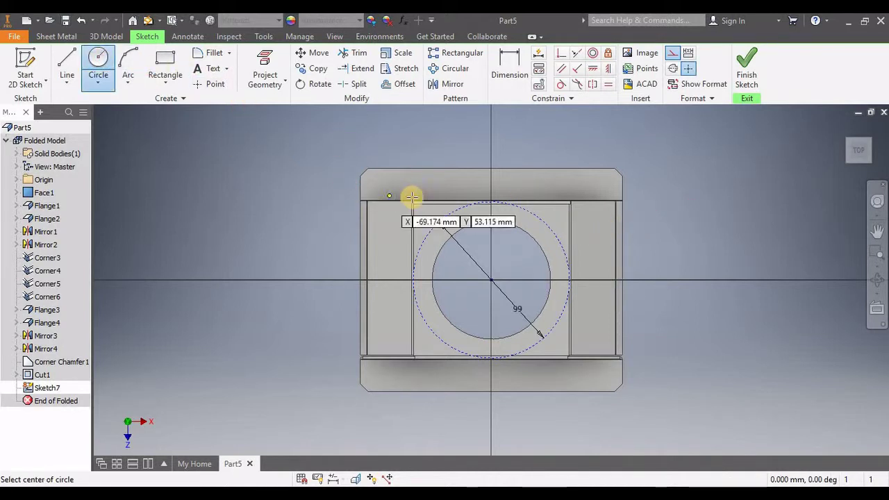
left_click(435, 224)
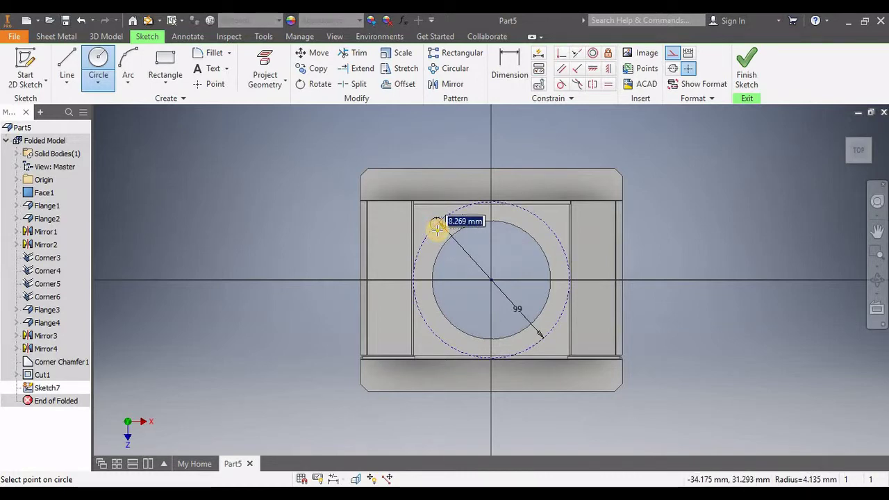
type("10")
key("Return")
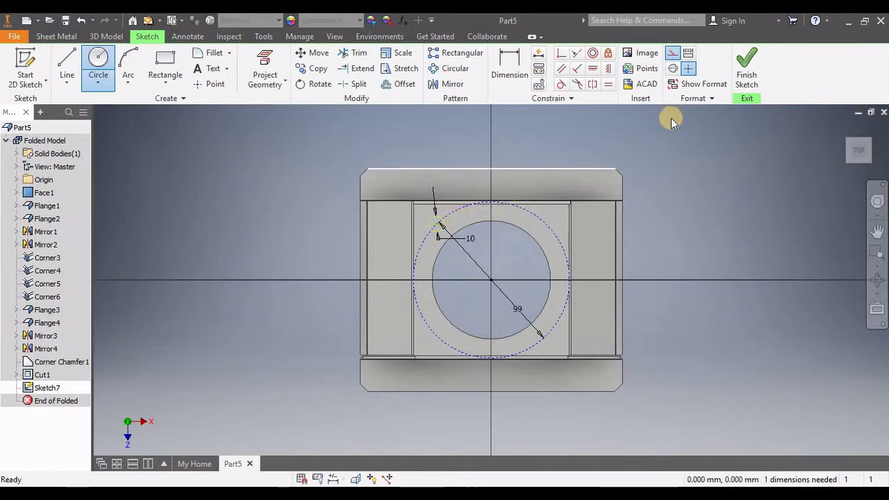
key("Escape")
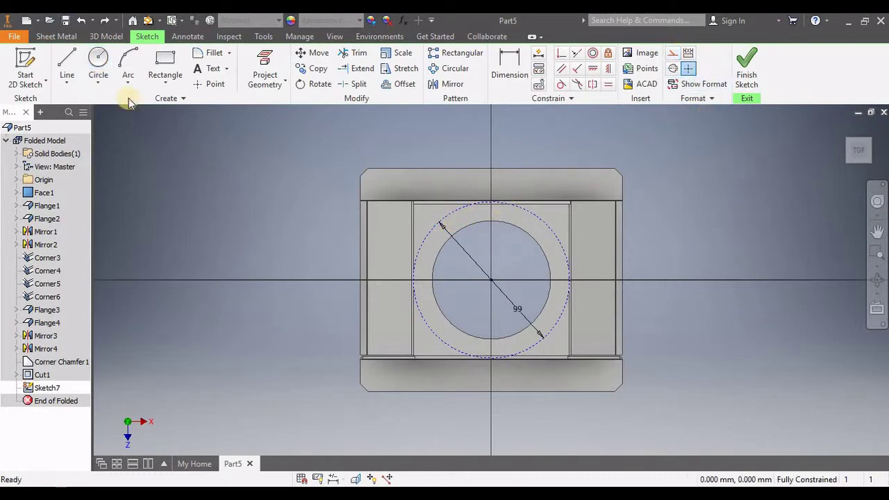
- Sketch a 10 mm diameter circle in normal line format on the dashed construction circle, near the upper-left corner of the square face
left_click(98, 63)
scroll(412, 214, "up", 5)
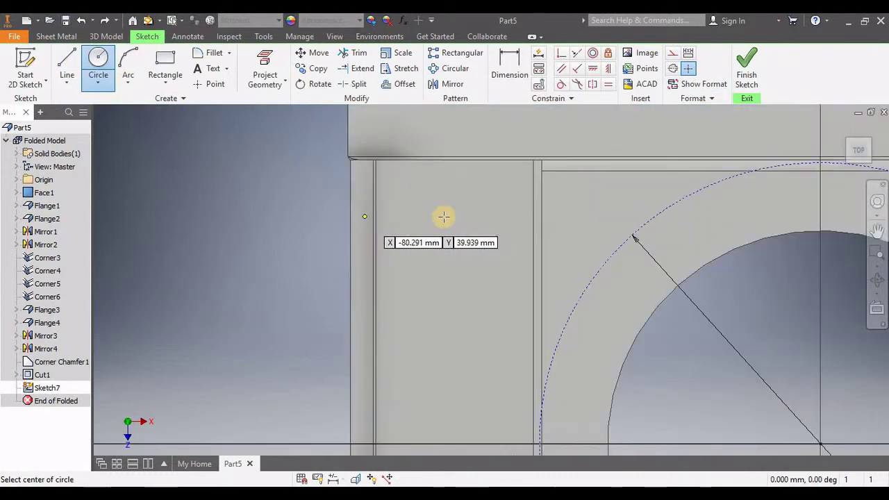
left_click(629, 248)
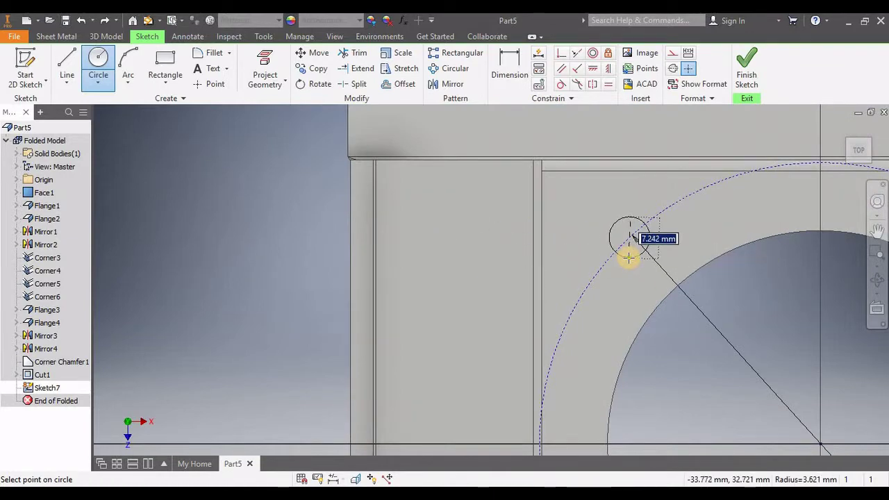
key("Return")
scroll(367, 238, "down", 5)
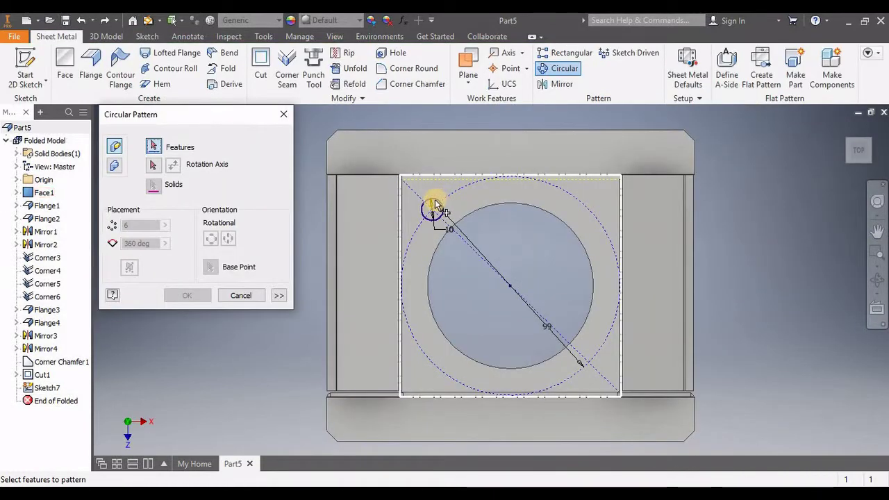
scroll(434, 205, "up", 8)
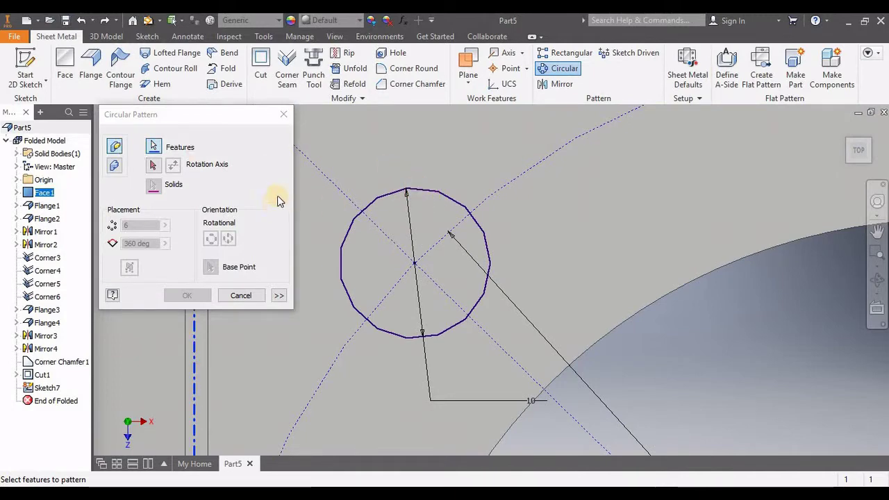
left_click(152, 146)
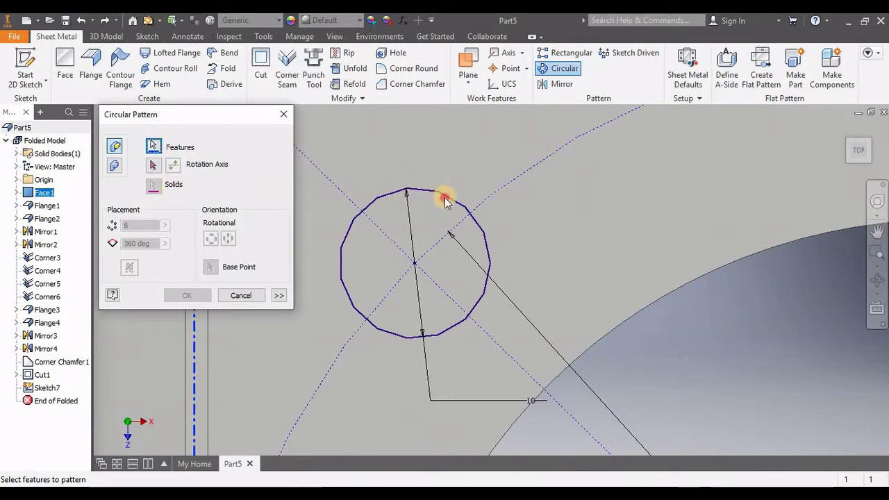
scroll(445, 200, "down", 6)
key("Escape")
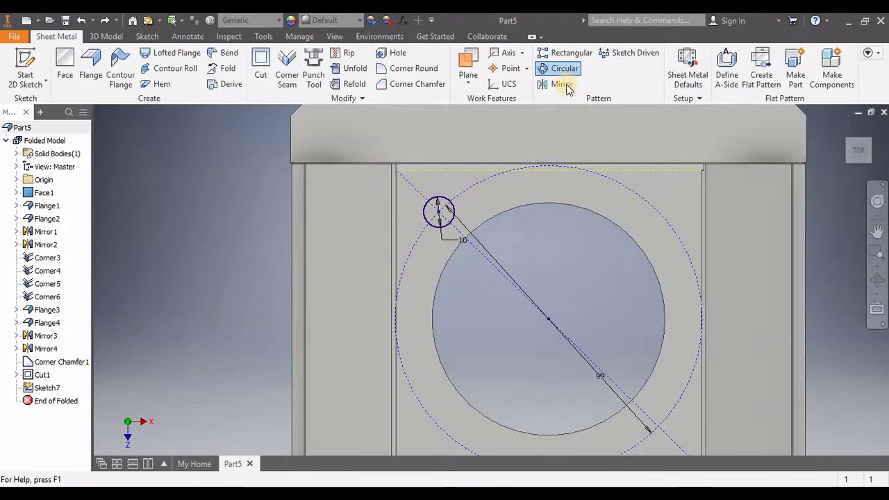
scroll(660, 208, "down", 3)
middle_click_drag(577, 184, 556, 136)
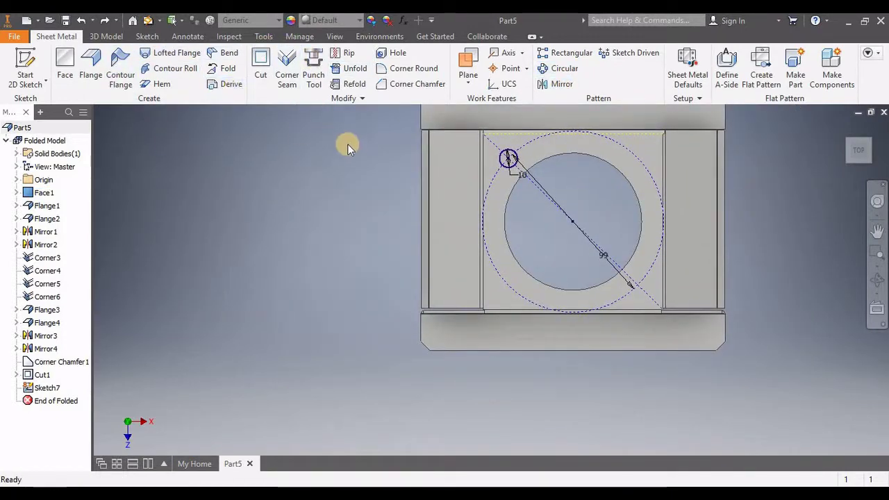
- Reopen the hole sketch for editing and try a circular sketch pattern of the 10 mm circle
double_click(47, 387)
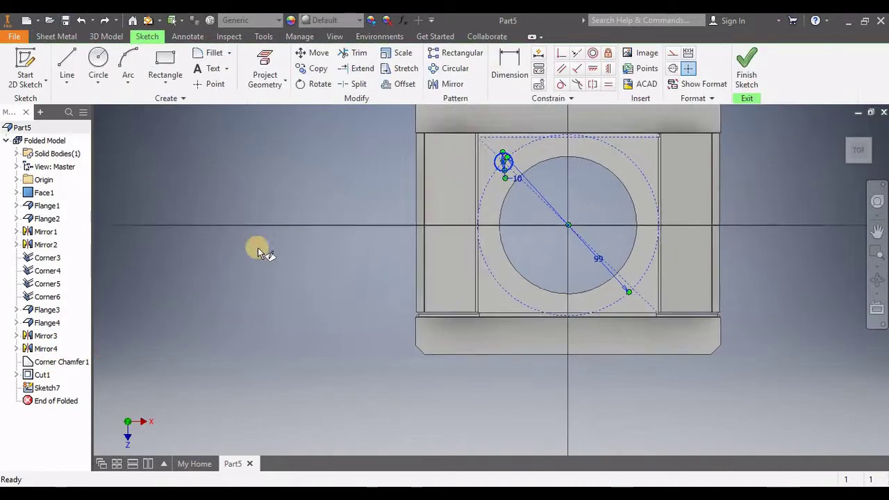
left_click(450, 68)
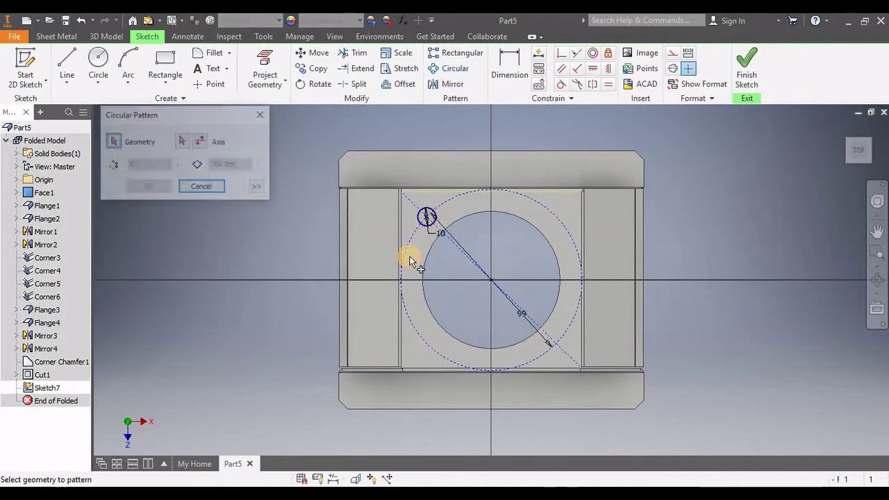
scroll(409, 261, "down", 3)
left_click(200, 141)
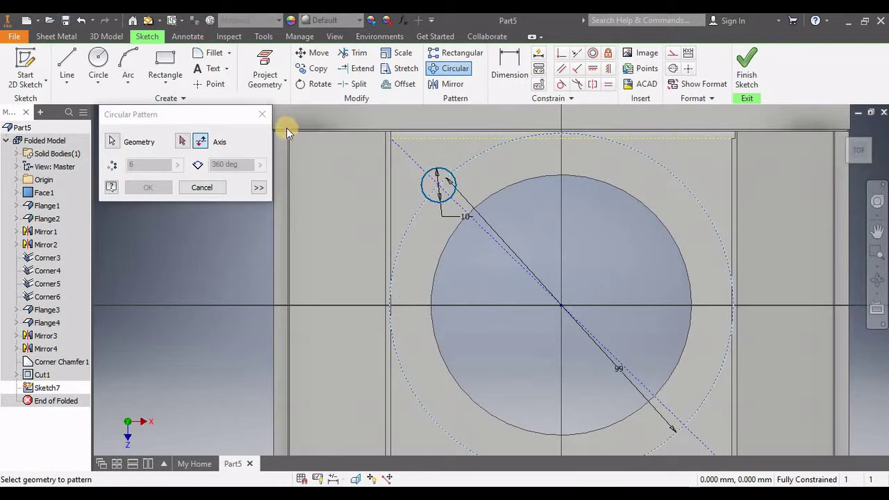
left_click(262, 114)
- Pattern the 10 mm circle into 4 instances over 360 deg with the 99 mm circle as axis, and finish the sketch
left_click(445, 75)
left_click(422, 178)
left_click(207, 143)
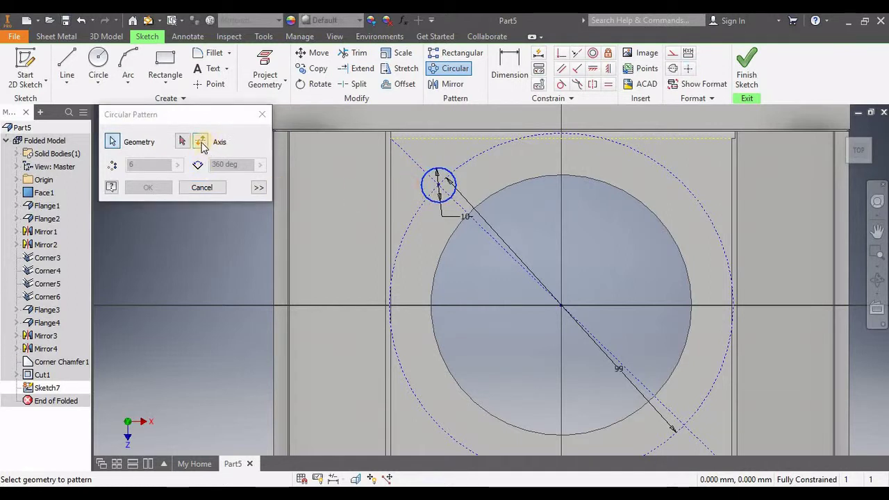
left_click(237, 143)
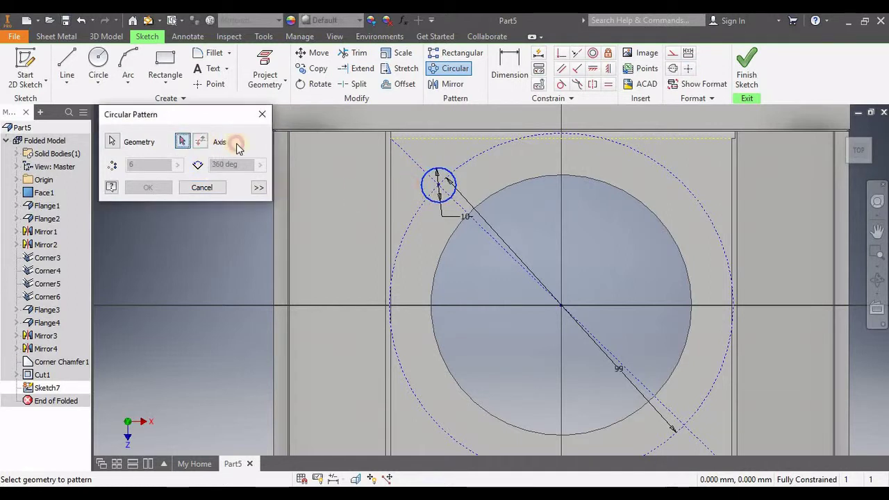
left_click(484, 148)
double_click(168, 170)
type("4")
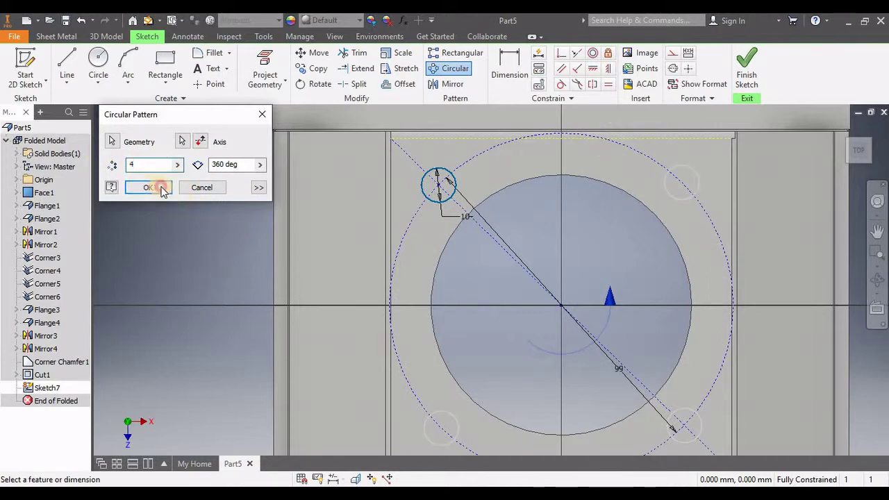
left_click(151, 188)
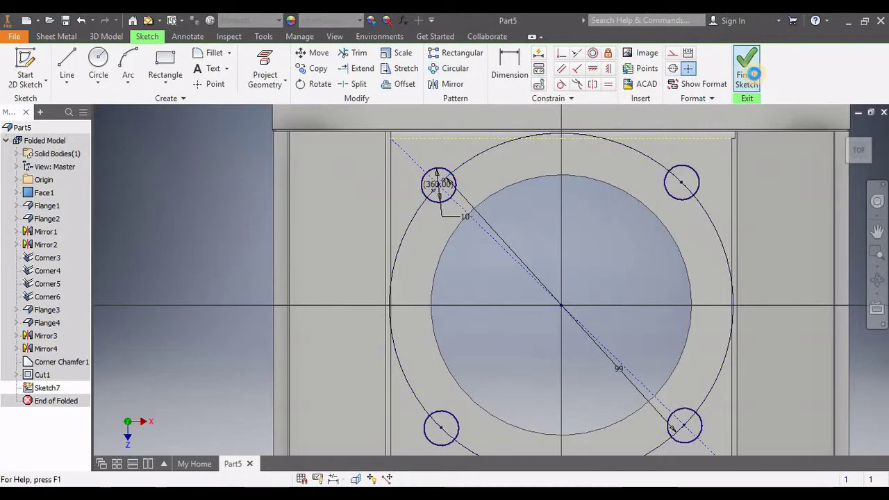
left_click(753, 74)
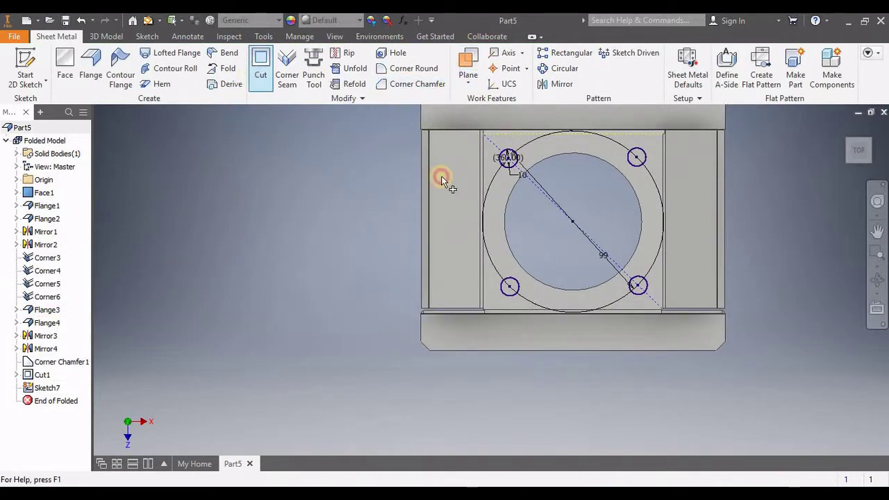
- Cut all four 10 mm circle profiles through the top face with the distance set to Thickness, and return to the home view
left_click(260, 75)
scroll(663, 148, "down", 5)
left_click(571, 171)
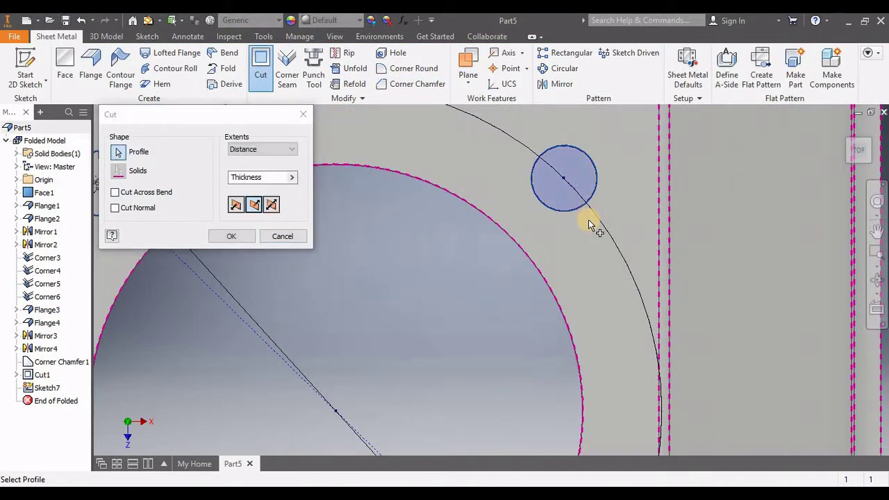
scroll(589, 224, "up", 6)
scroll(566, 311, "down", 5)
left_click(690, 299)
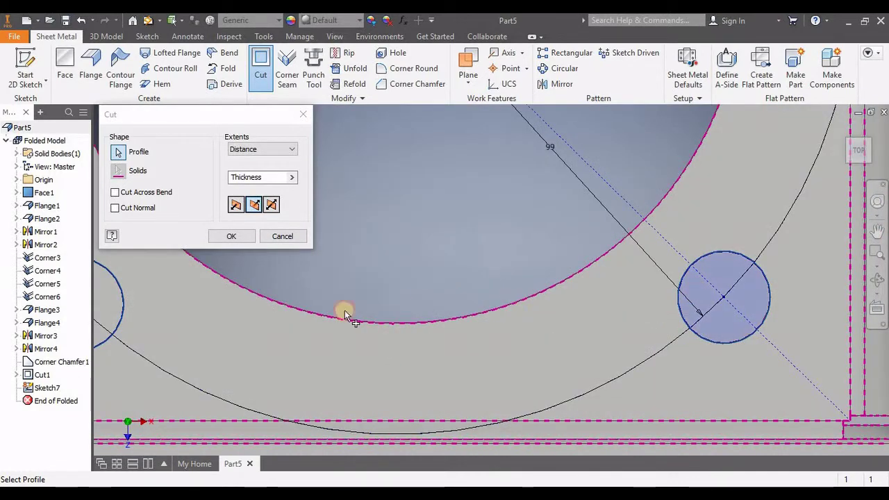
scroll(498, 209, "up", 5)
middle_click_drag(498, 210, 663, 393)
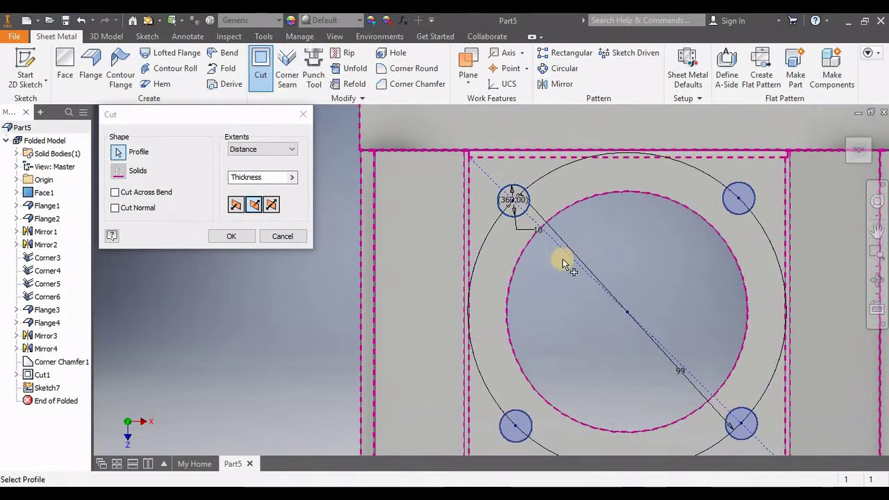
scroll(561, 255, "down", 6)
middle_click_drag(520, 191, 580, 318)
scroll(531, 240, "down", 1)
left_click(473, 150)
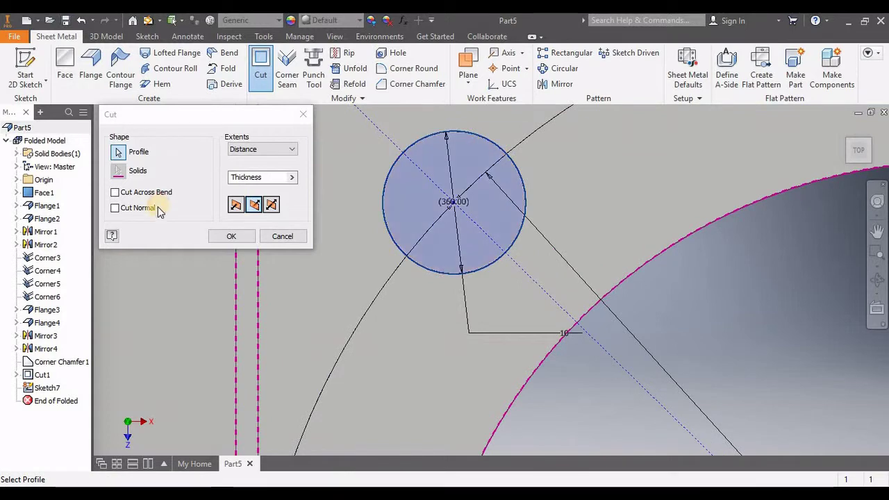
left_click(211, 234)
left_click(839, 131)
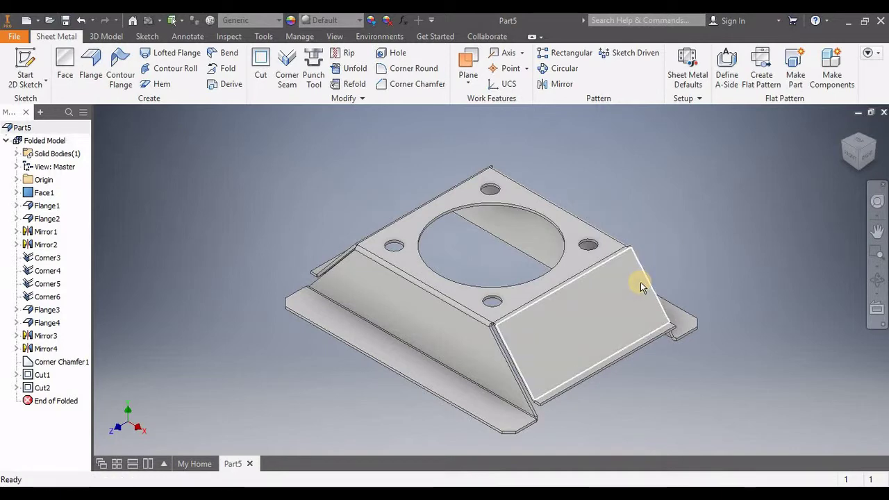
- Orient the part to the top view with the chamfered flanges horizontal and start a sketch on the upper flange face
middle_click_drag(702, 263, 730, 175)
left_click(866, 141)
left_click(866, 145)
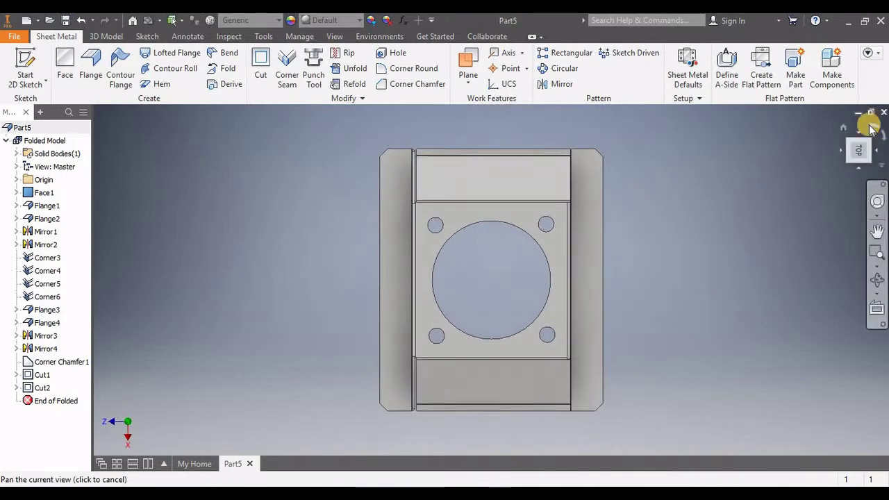
left_click(870, 128)
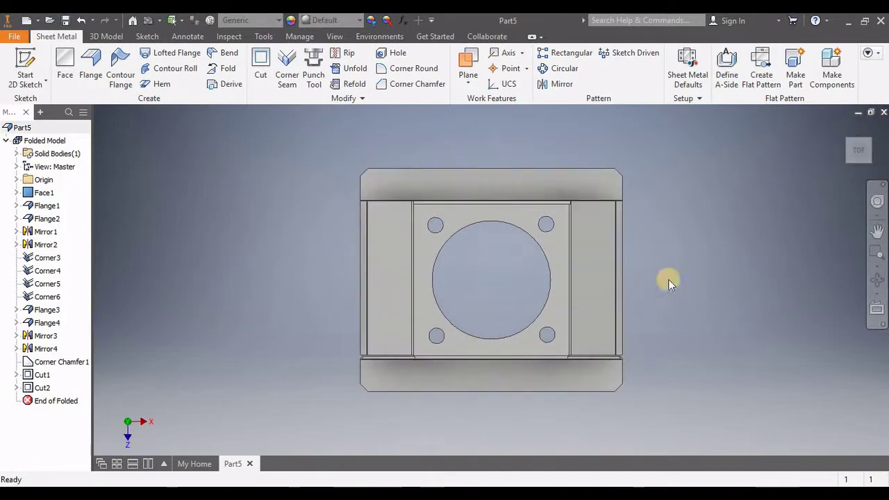
middle_click_drag(707, 314, 736, 332)
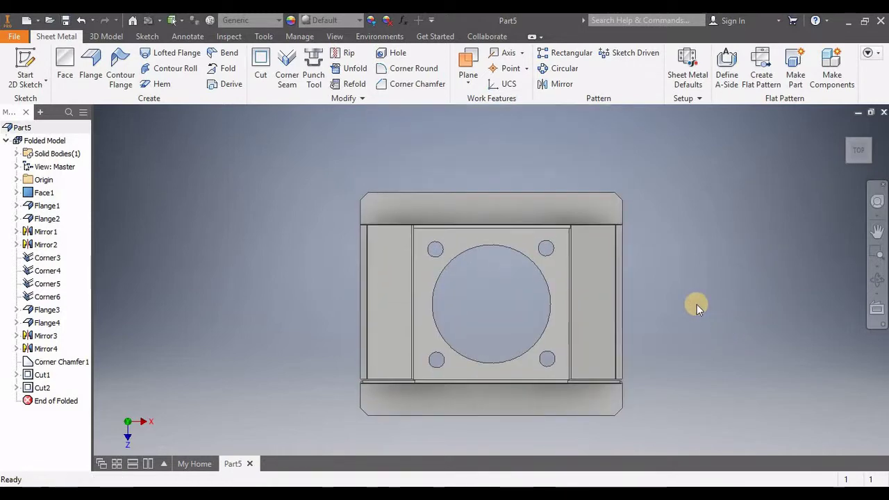
left_click(540, 200)
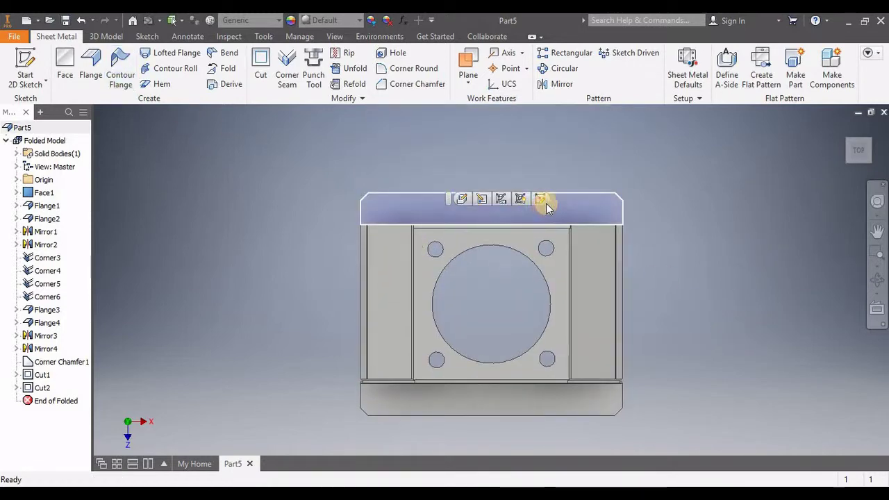
left_click(546, 200)
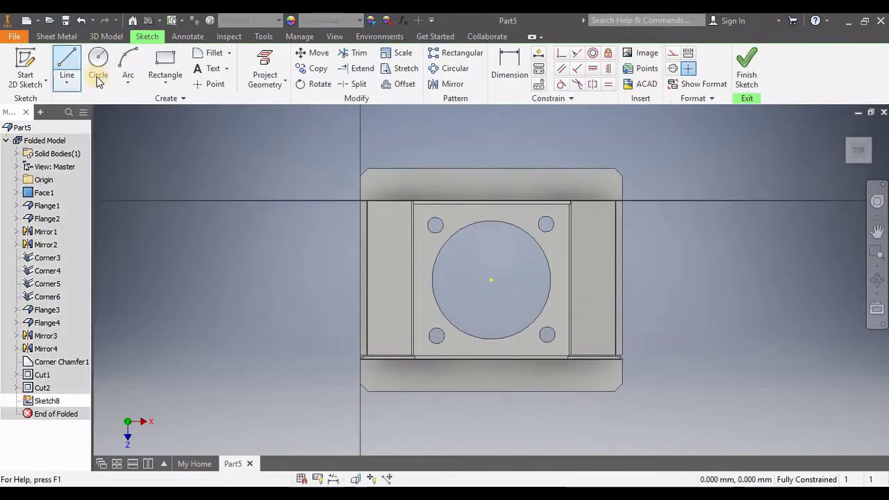
- Sketch a horizontal center-to-center slot about 11.6 mm wide near the left end of the upper flange
left_click(157, 80)
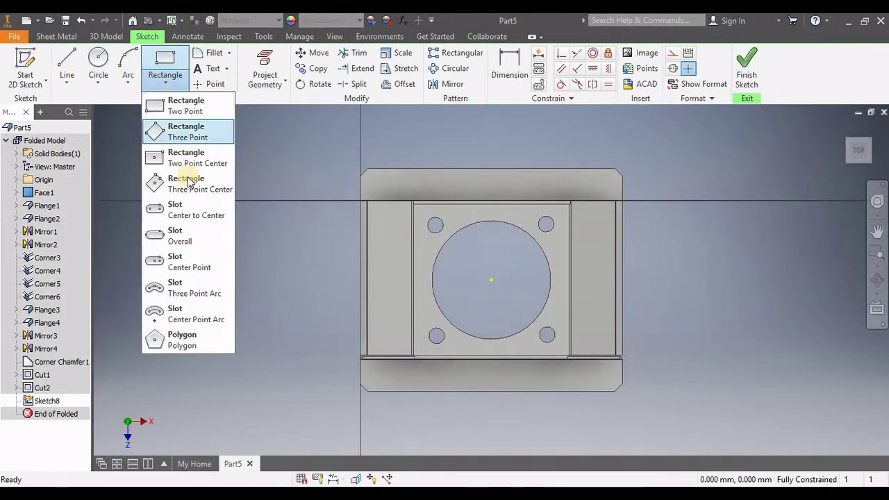
left_click(186, 208)
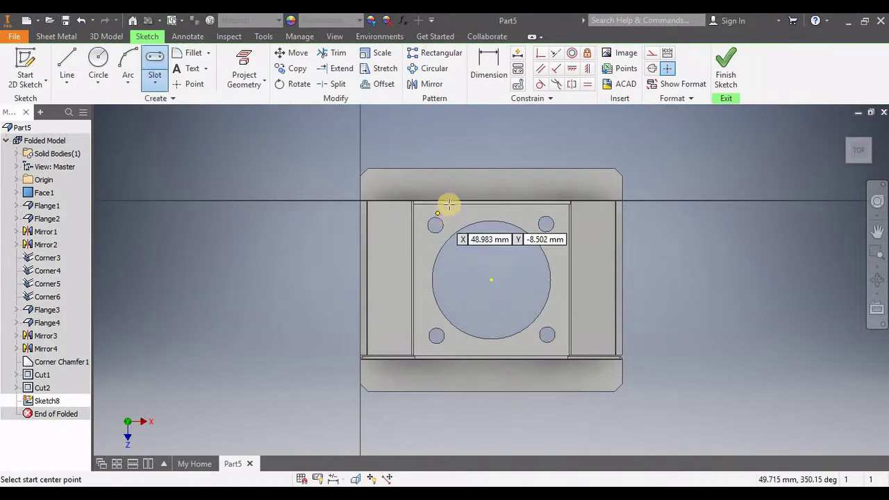
left_click(391, 182)
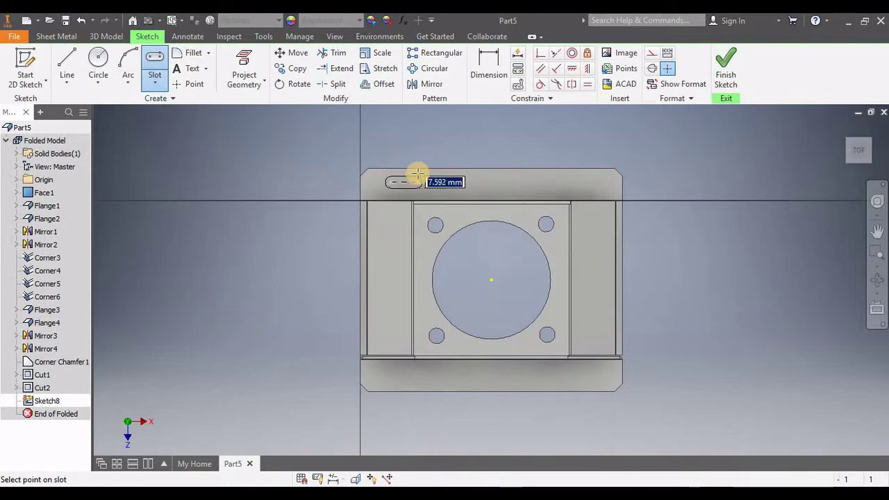
left_click(417, 180)
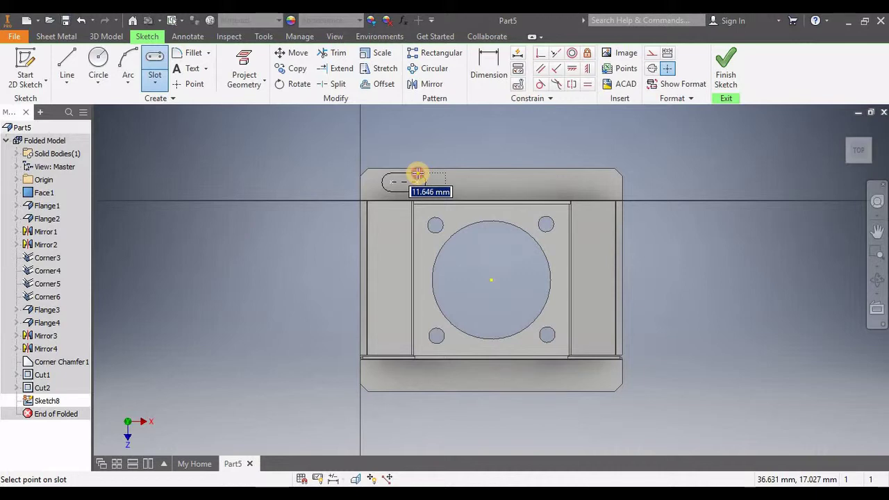
left_click(417, 172)
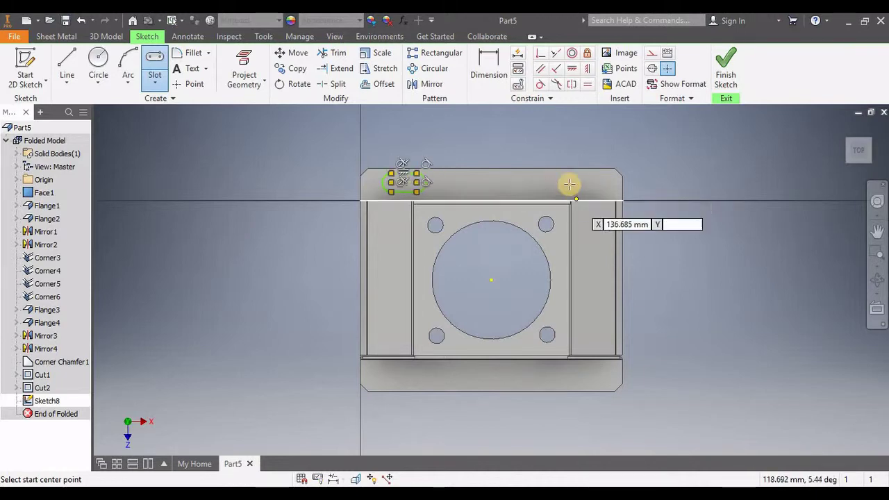
- Sketch a second horizontal center-to-center slot near the right end of the upper flange
left_click(562, 183)
left_click(590, 183)
left_click(591, 192)
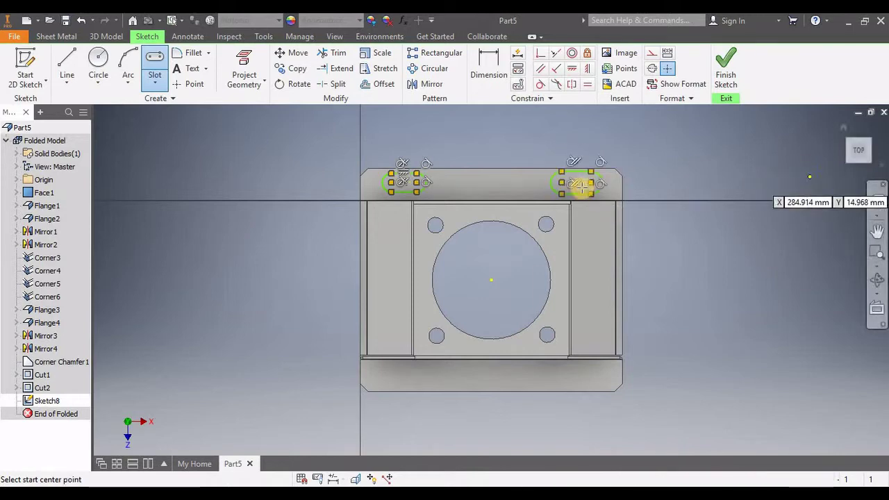
key("Escape")
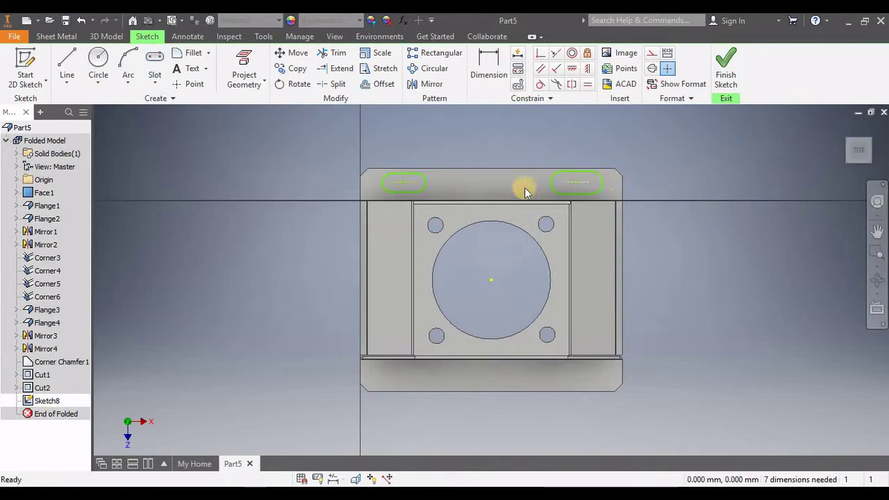
- Dimension the distance between the outer arc centers of the two slots as 90 mm
middle_click_drag(448, 198, 465, 174)
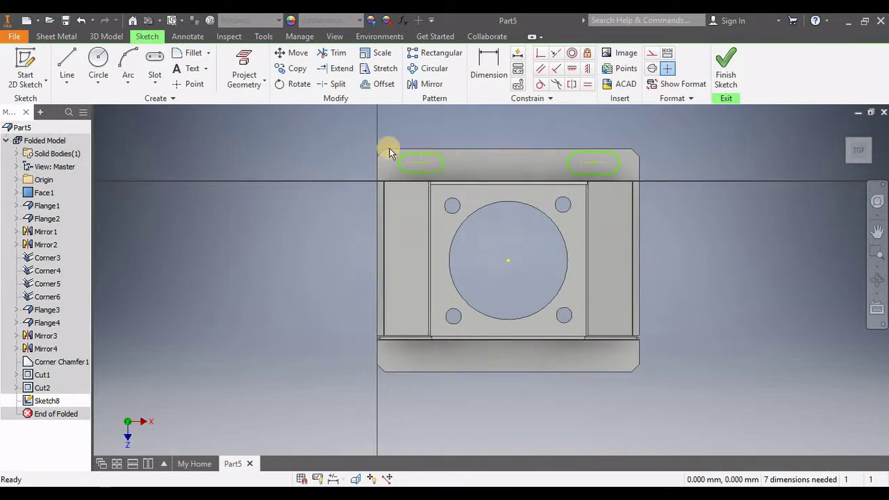
left_click(506, 78)
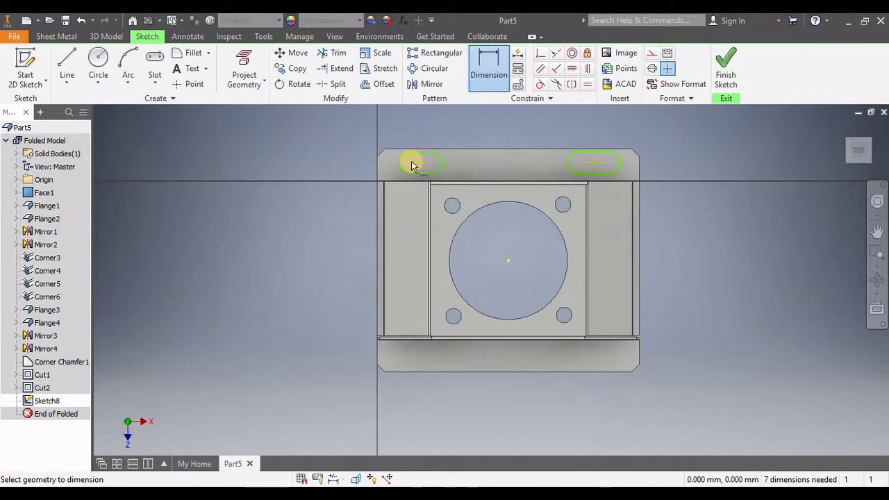
scroll(410, 166, "down", 4)
scroll(487, 170, "up", 5)
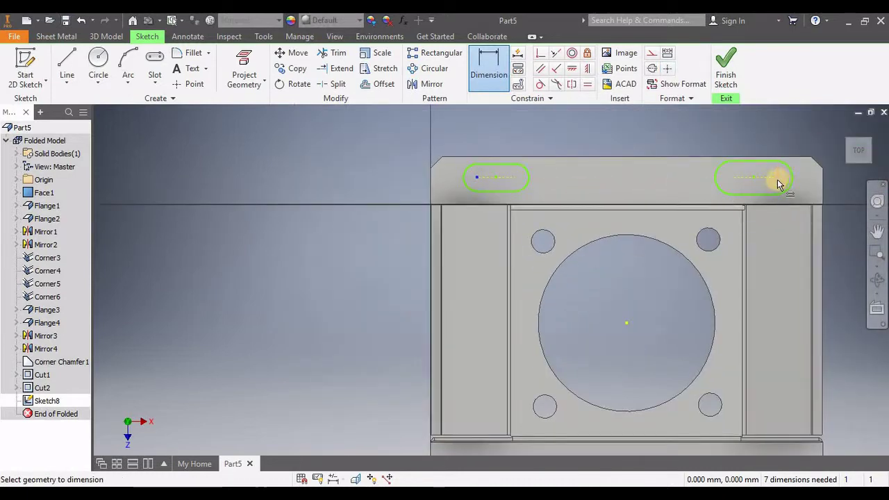
left_click(773, 177)
left_click(685, 136)
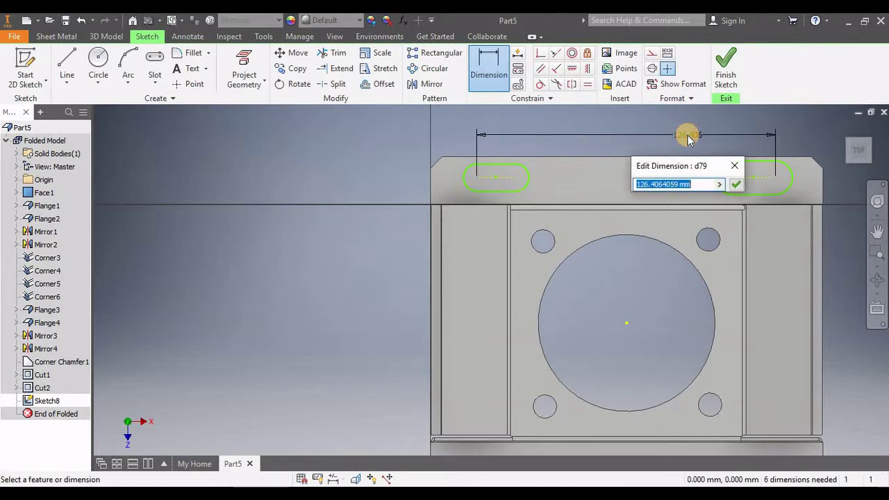
type("90")
key("Return")
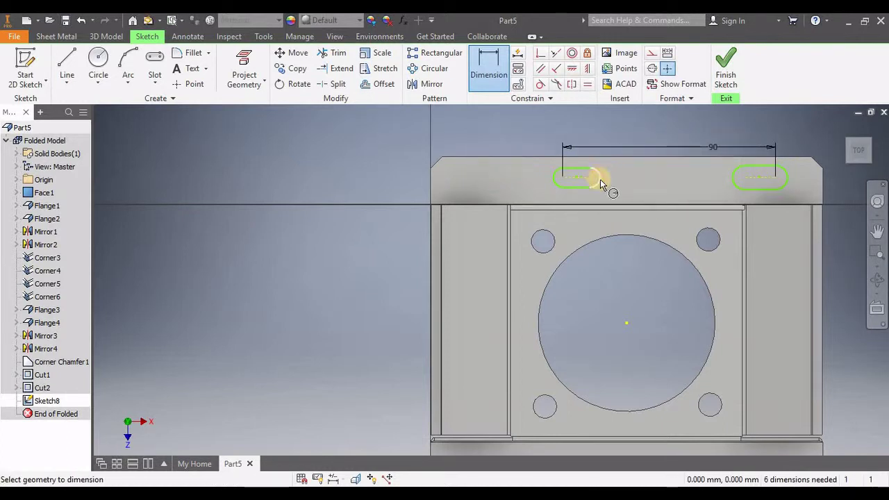
- Try a 50 mm dimension from the midpoint of the left slot's centerline to the right slot's inner arc center
left_click(577, 178)
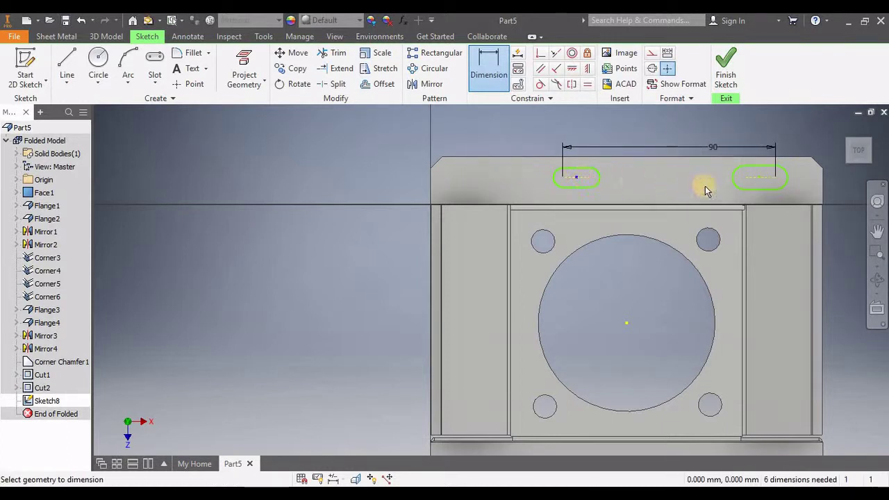
left_click(745, 176)
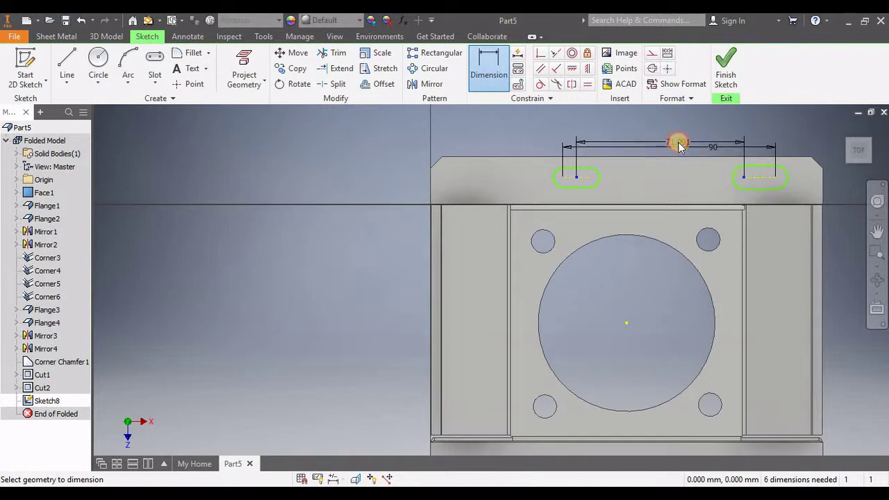
left_click(679, 145)
type("50")
key("Return")
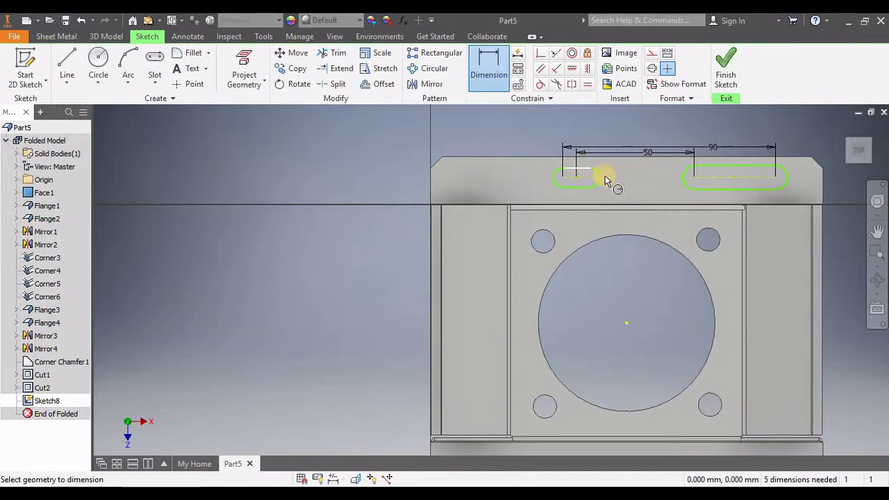
- Shift the slot pair along the flange, and undo that move together with the 50 mm dimension
key("Escape")
mouse_move(527, 178)
left_mouse_down()
mouse_move(507, 174)
mouse_move(668, 190)
mouse_move(631, 175)
mouse_move(770, 179)
mouse_move(581, 181)
left_mouse_up()
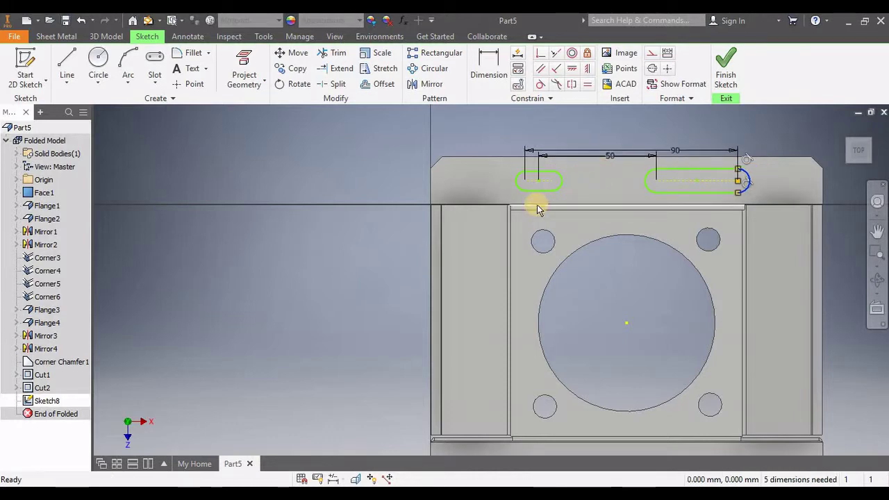
scroll(536, 204, "down", 1)
key("ctrl+z")
key("ctrl+z")
key("ctrl+z")
key("ctrl+z")
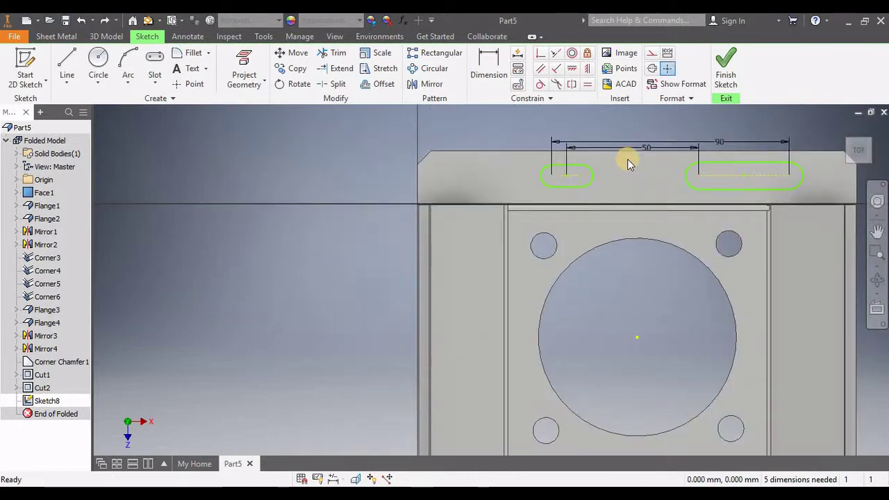
scroll(583, 170, "down", 3)
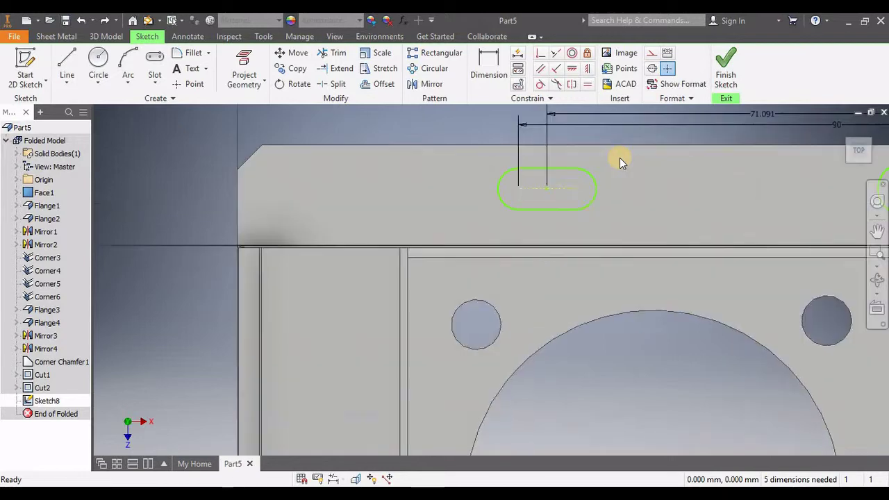
scroll(559, 169, "up", 2)
- Dimension the distance between the inner arc centers of the two slots as 50 mm
key("d")
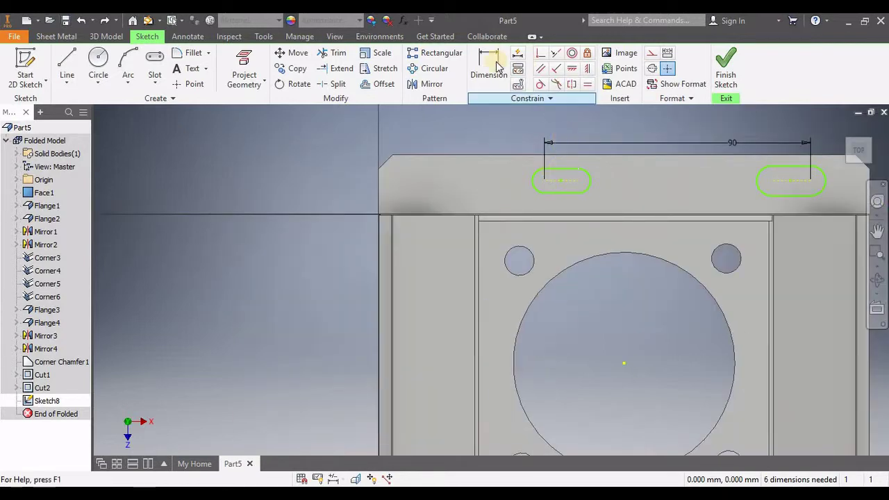
scroll(583, 187, "down", 5)
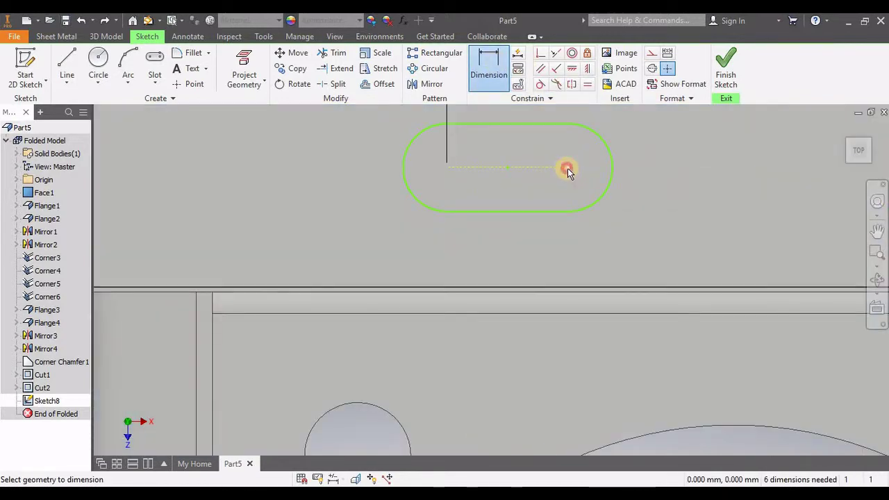
scroll(694, 199, "up", 5)
left_click(768, 193)
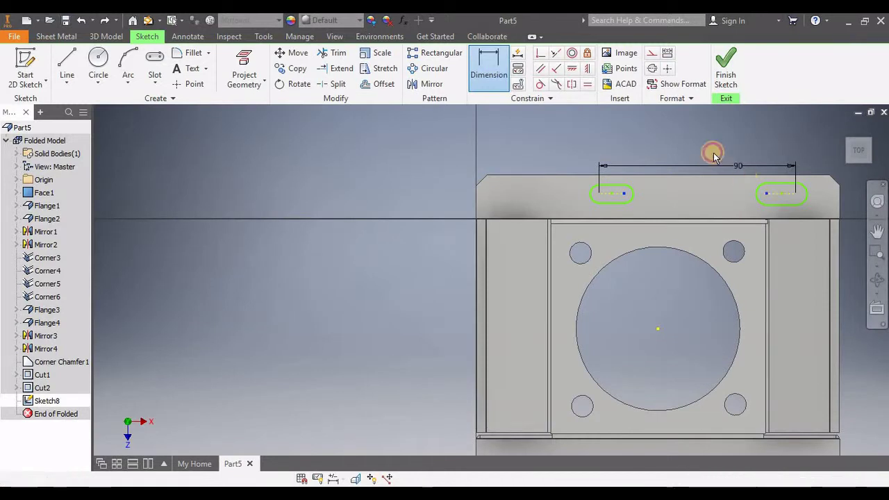
left_click(709, 143)
key("Return")
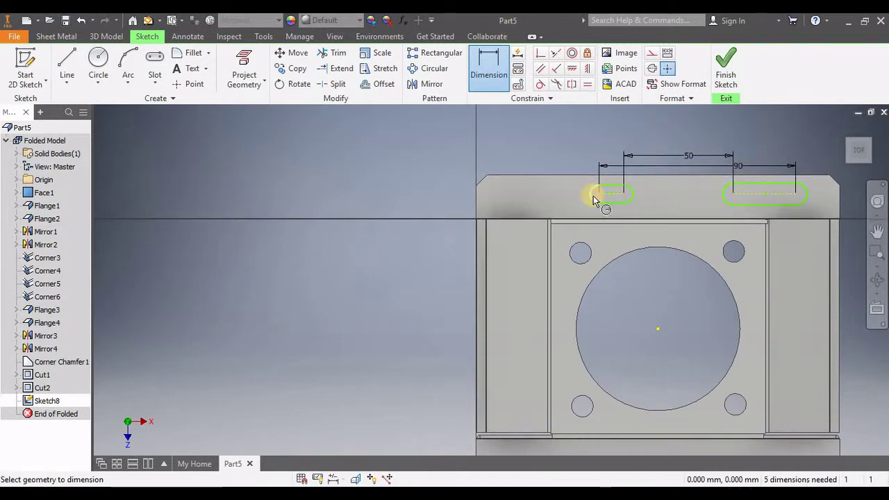
key("Escape")
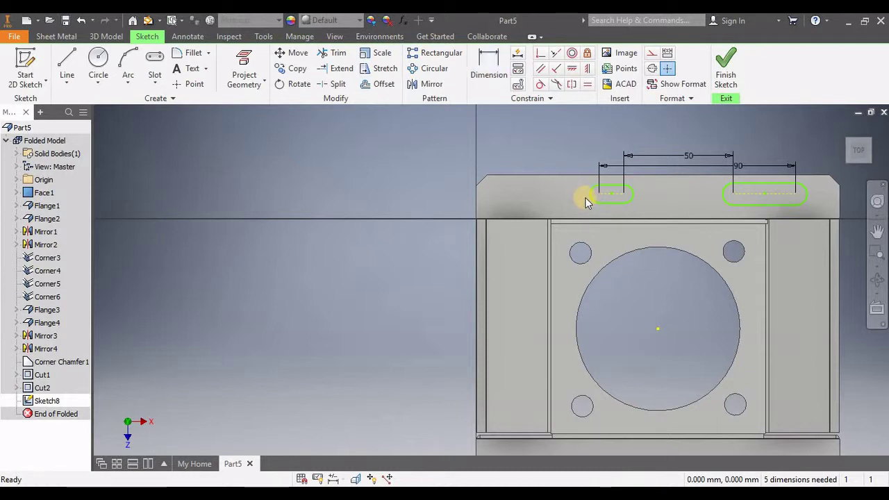
- Move the dimensioned slot pair left along the upper flange, closer to the middle of the part
left_click_drag(588, 198, 536, 190)
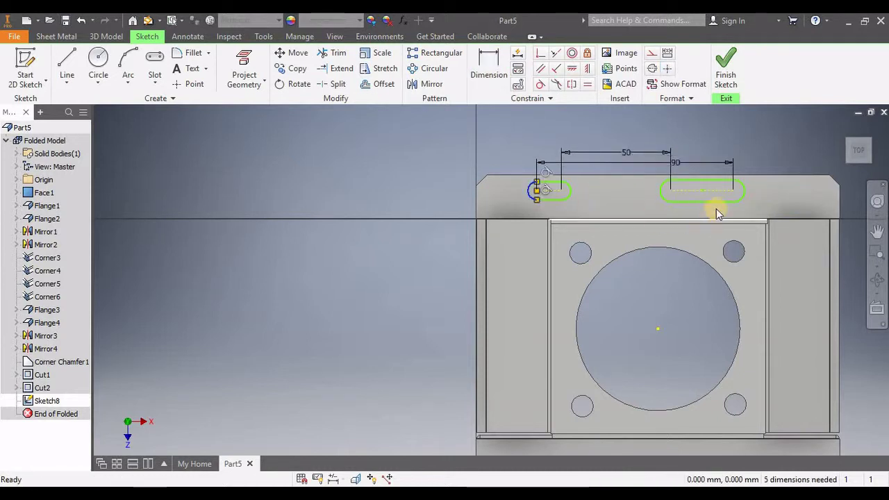
left_click(726, 199)
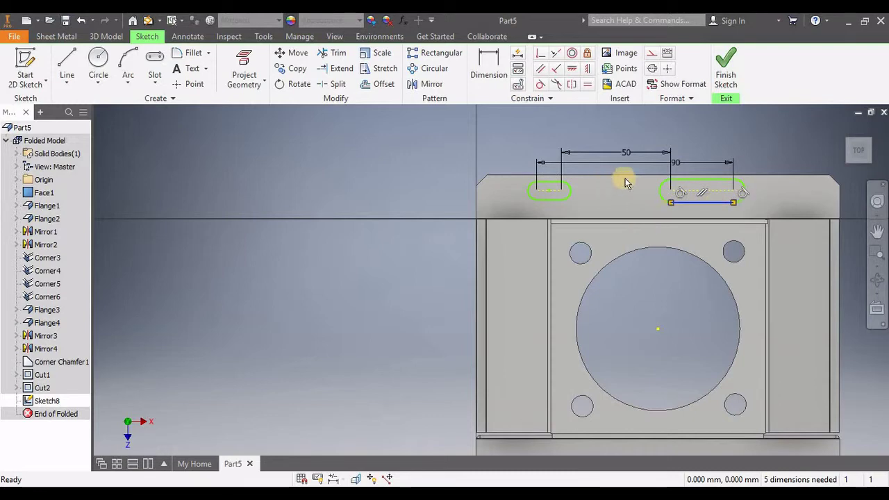
left_click_drag(715, 181, 701, 208)
left_click(701, 208)
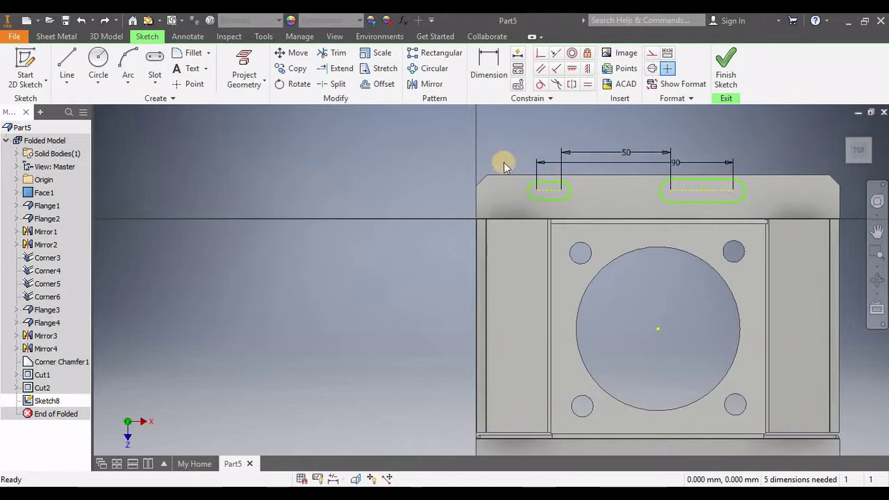
- Set the outer end arc radius of both the left and right slots to 4 mm
key("d")
left_click(529, 188)
left_click(511, 155)
type("4")
key("Return")
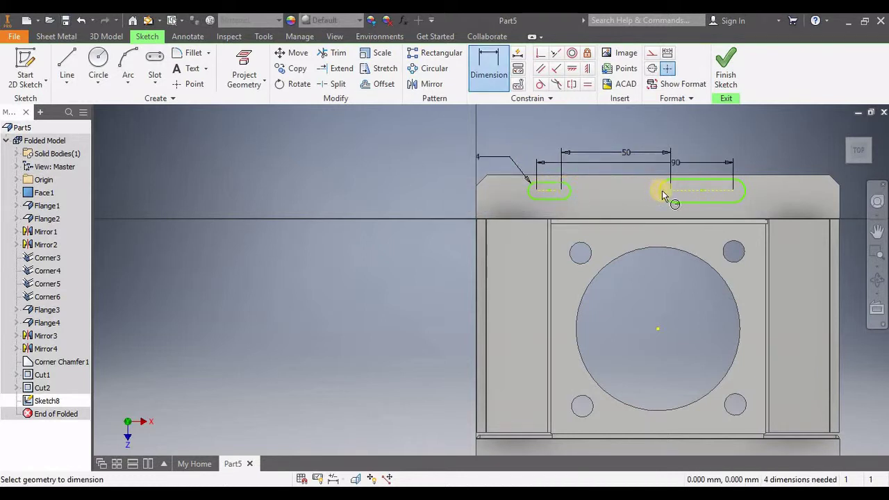
left_click(745, 191)
left_click(768, 162)
type("4")
key("Return")
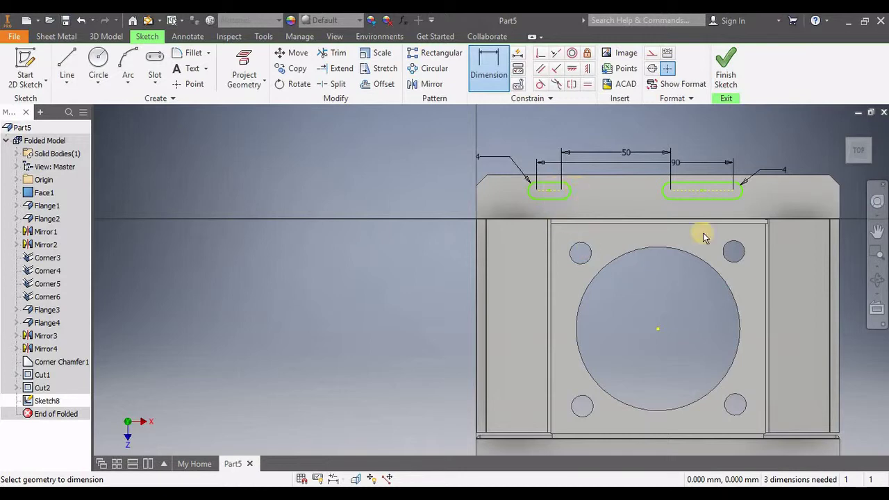
- Try to constrain the two slots' inner end arcs symmetric about the projected center point of the large cutout
left_click(571, 84)
left_click(567, 195)
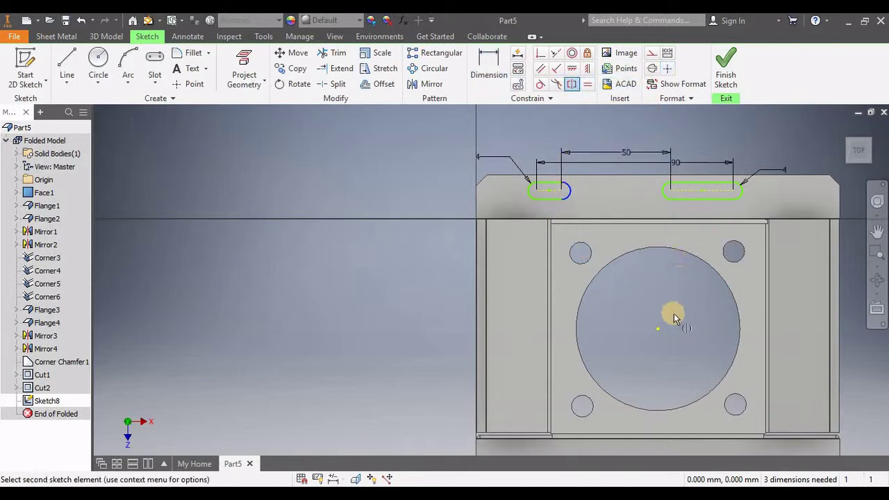
left_click(663, 188)
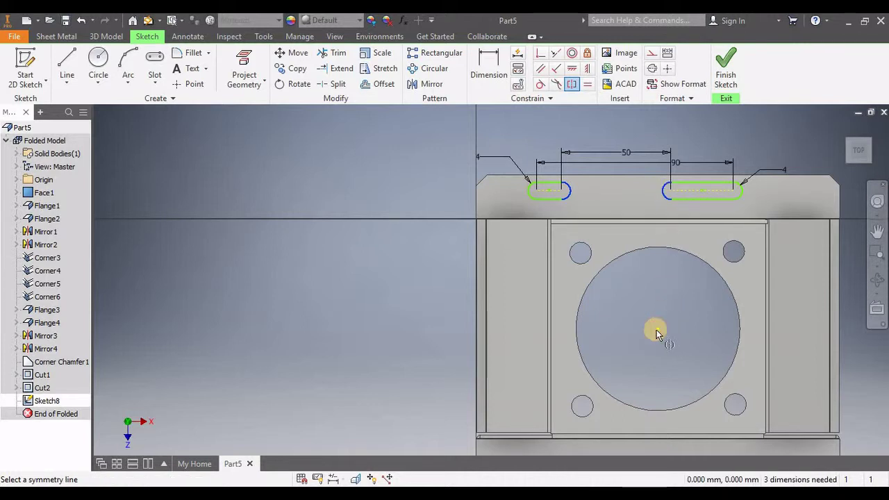
left_click(656, 329)
key("Escape")
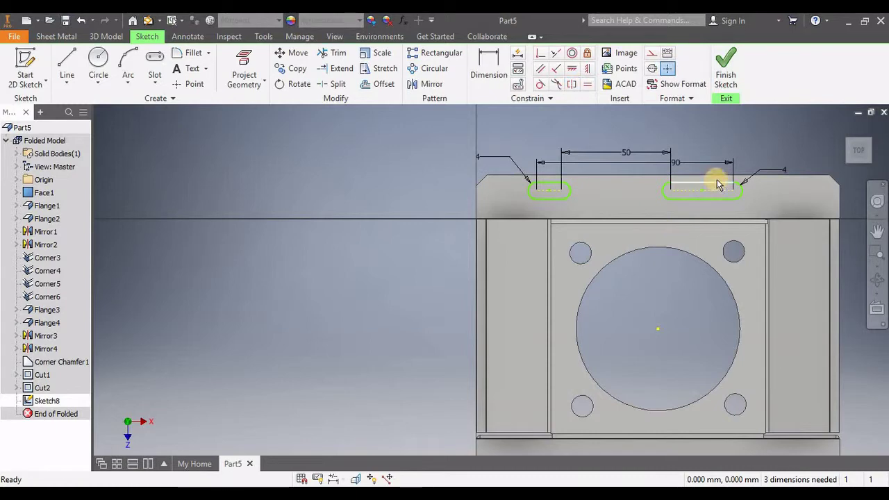
- Reposition the two slots on the upper flange so the pair sits roughly centered above the large cutout
left_click_drag(747, 187, 718, 199)
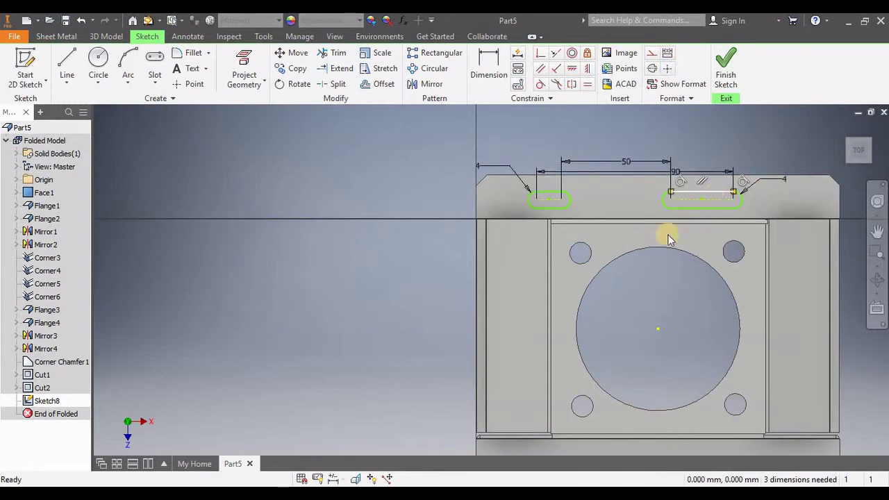
scroll(669, 232, "up", 5)
scroll(657, 194, "down", 6)
middle_click_drag(653, 178, 642, 122)
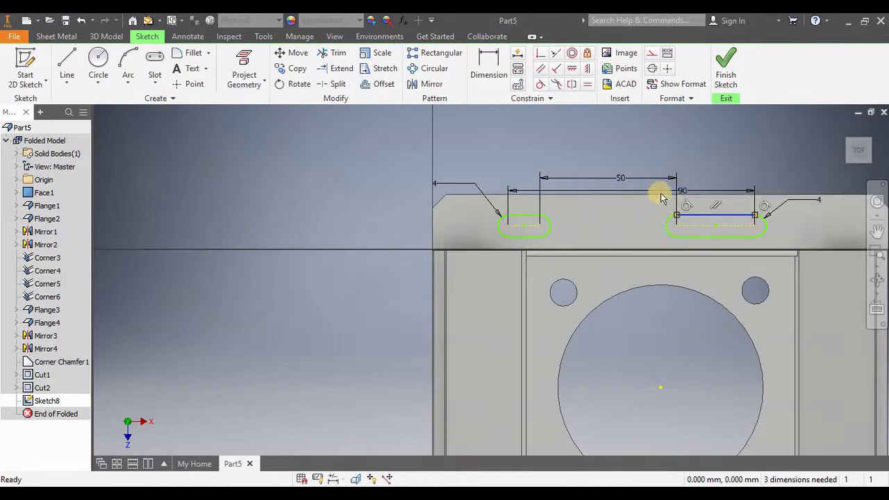
left_click_drag(742, 215, 795, 203)
left_click_drag(551, 223, 600, 227)
left_click(645, 138)
middle_click_drag(647, 197, 616, 161)
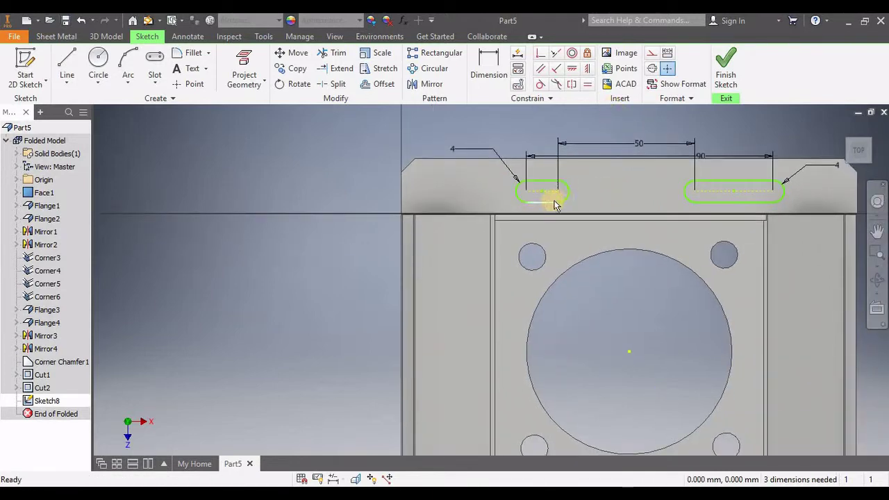
- Dimension the horizontal distance from the left slot's inner arc center to the large cutout's center as 25 mm
left_click(488, 67)
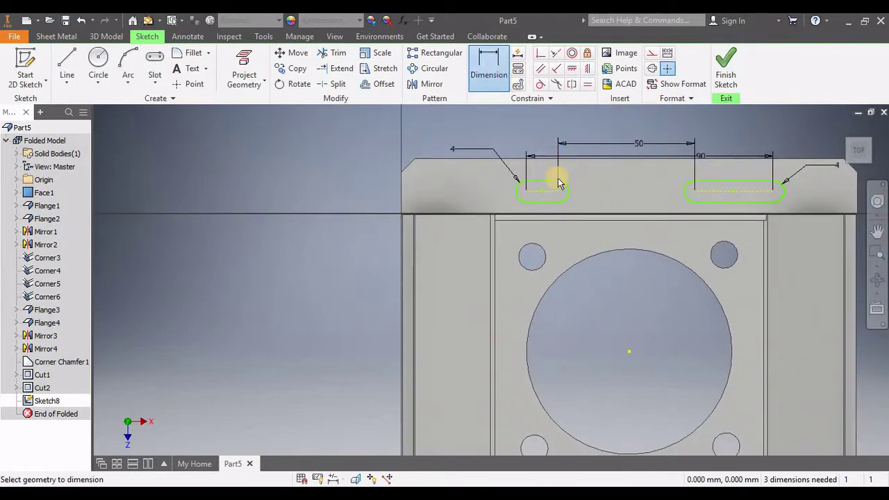
left_click(558, 190)
left_click(630, 351)
left_click(582, 122)
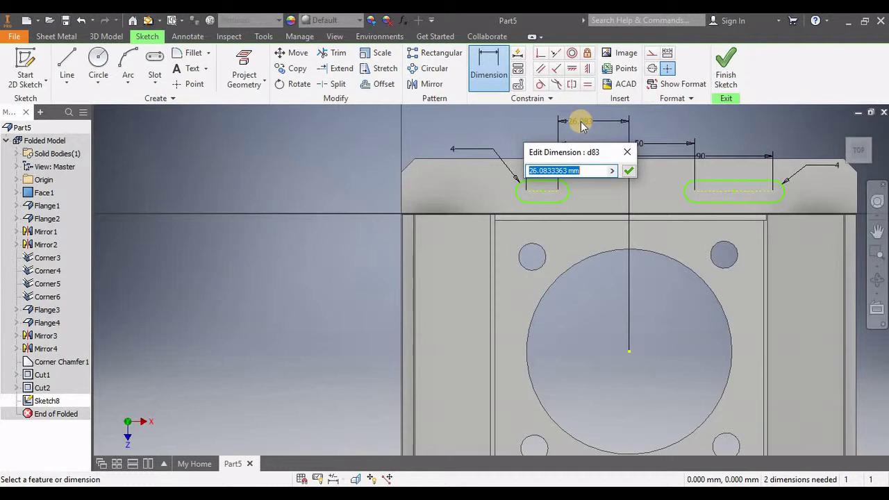
key("Return")
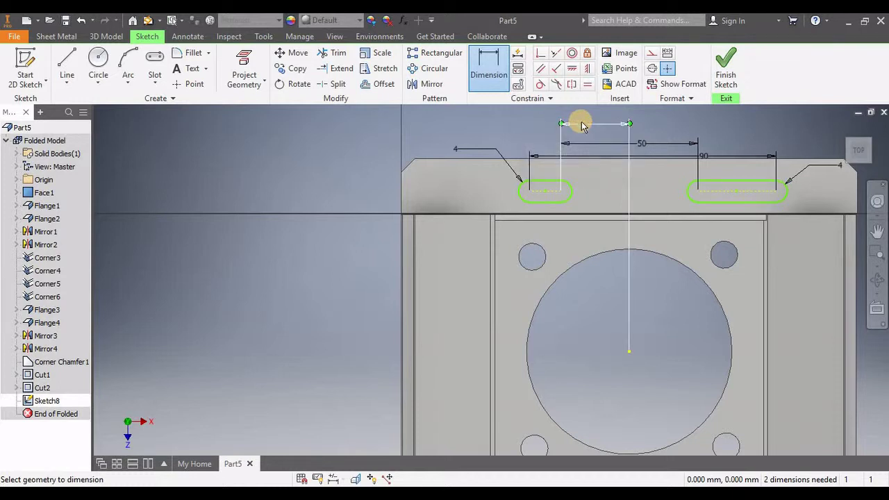
- Try to dimension the right slot's inner arc center horizontally to the large cutout's center
left_click(696, 191)
left_click(629, 352)
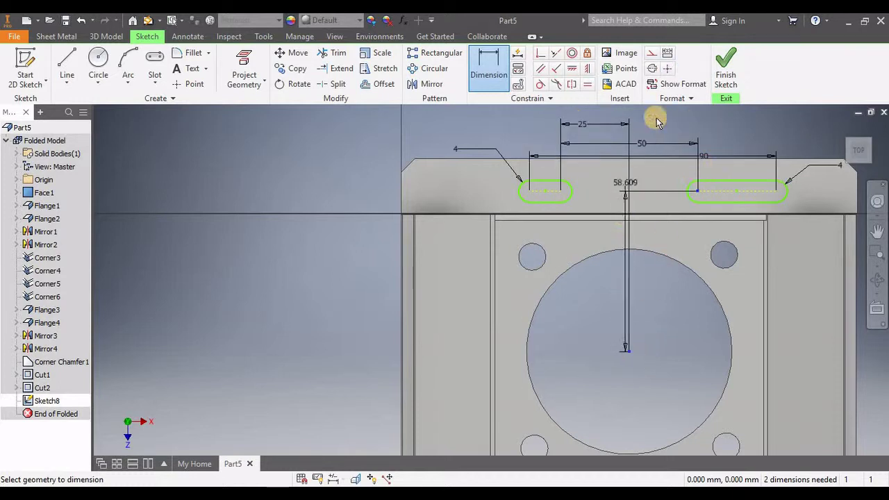
left_click(634, 120)
left_click(227, 132)
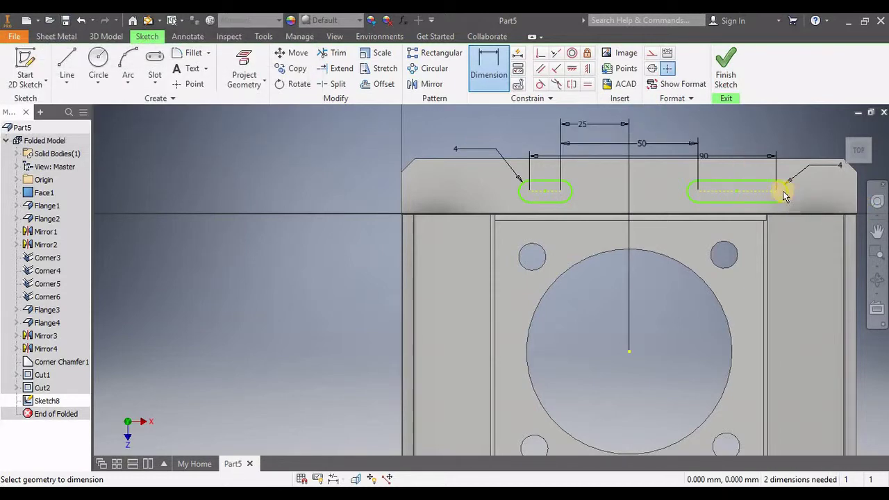
key("Escape")
- Shift the right slot's outer end inward and dimension the left slot's outer arc center 45 mm horizontally from the cutout's center
left_click_drag(783, 188, 762, 172)
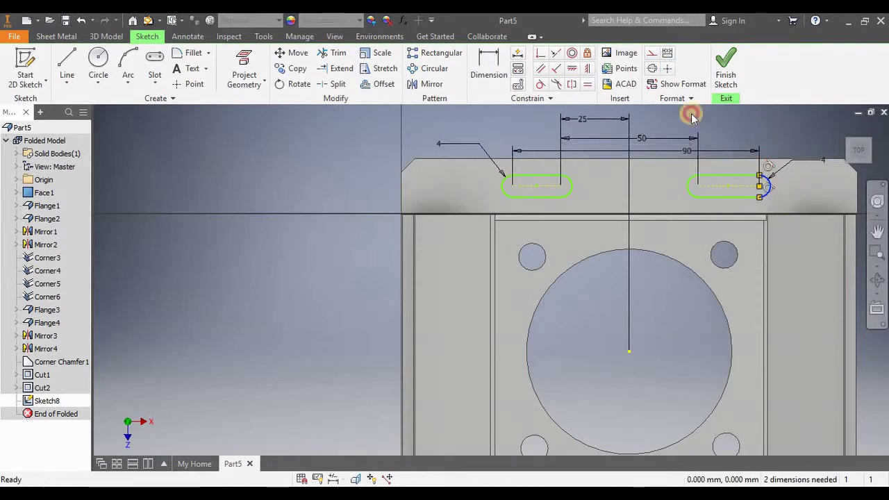
left_click(497, 63)
left_click(512, 184)
left_click(628, 350)
left_click(512, 116)
type("45")
key("Return")
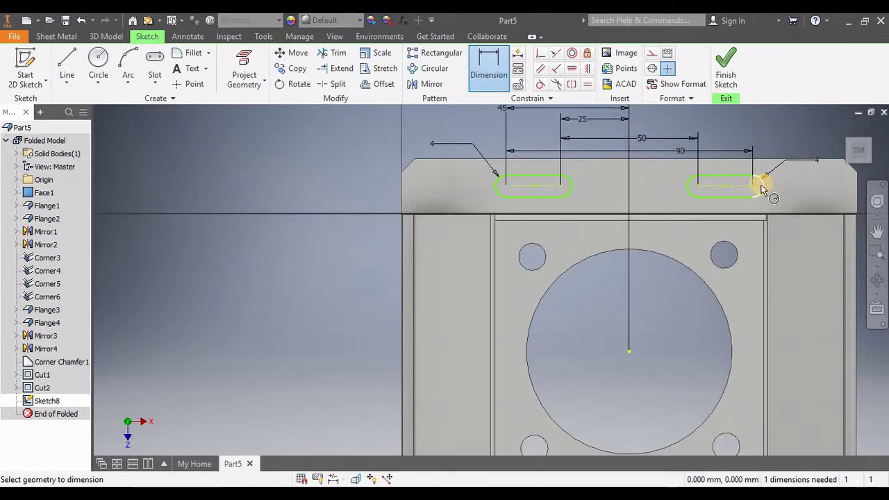
- Try to dimension the right slot's outer end arc to the center of the large cutout
left_click(763, 187)
left_click(629, 350)
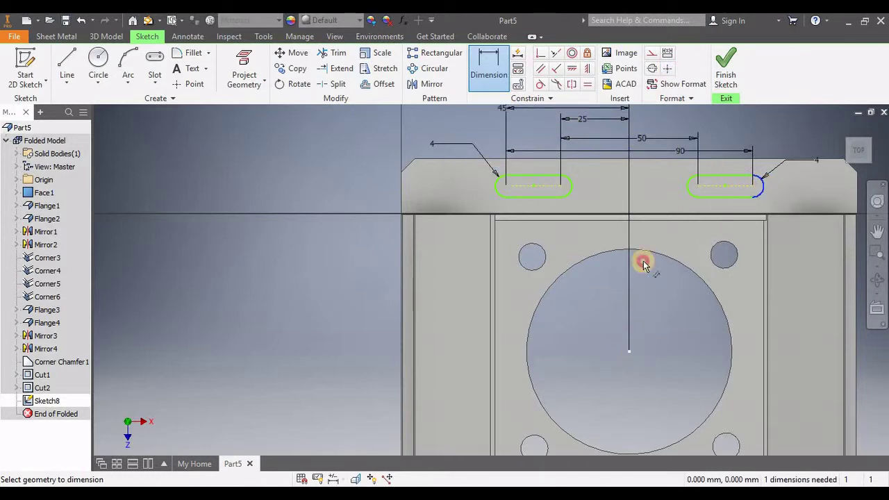
left_click(690, 132)
key("Escape")
scroll(308, 169, "down", 5)
scroll(409, 131, "up", 5)
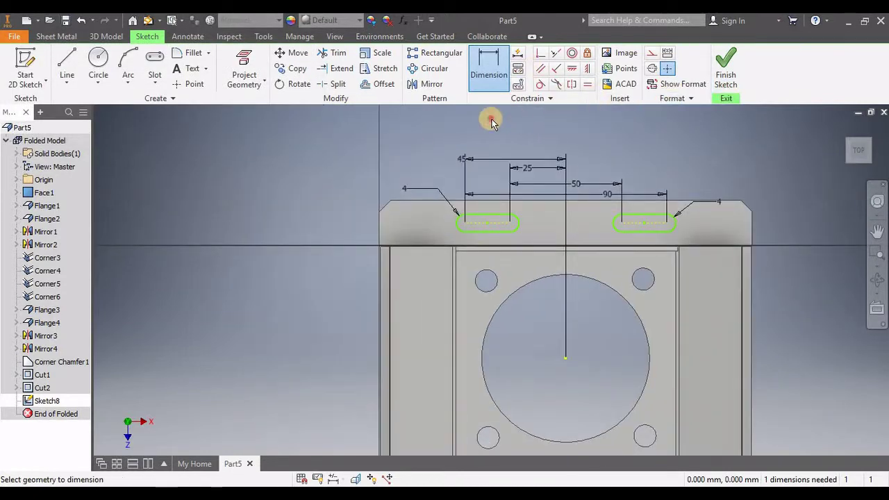
left_click(428, 86)
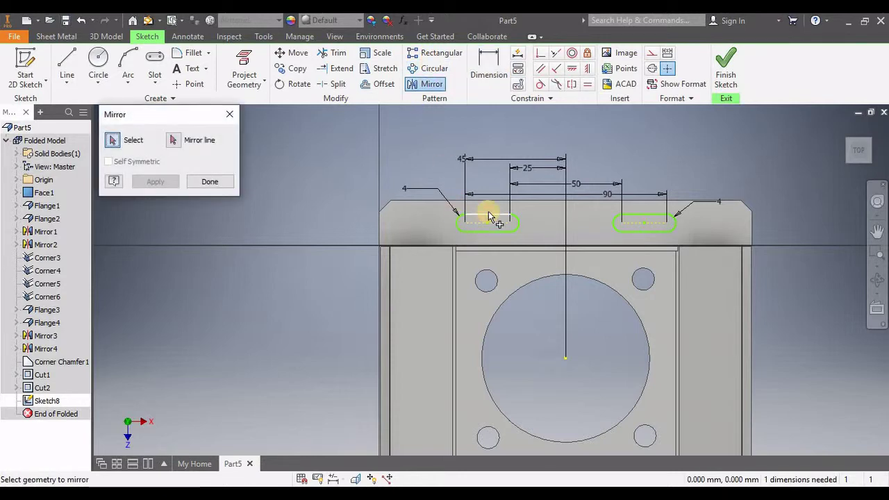
left_click_drag(428, 208, 698, 250)
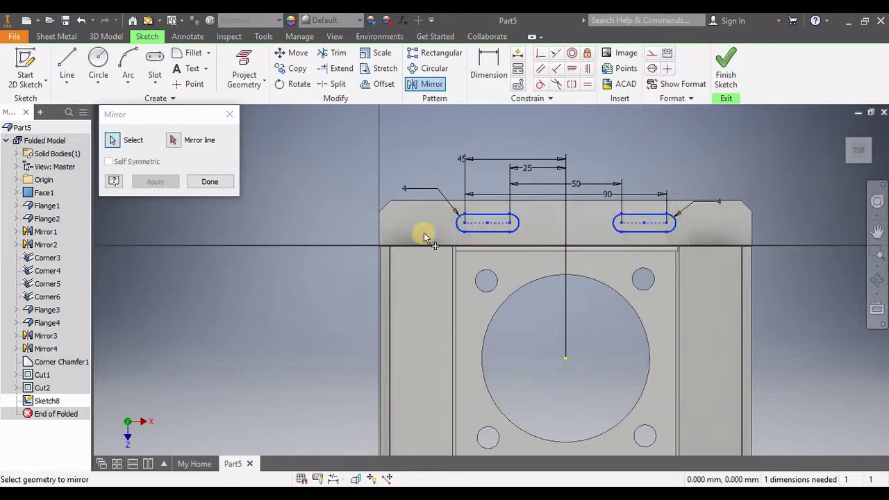
left_click(184, 141)
middle_click_drag(566, 333, 549, 257)
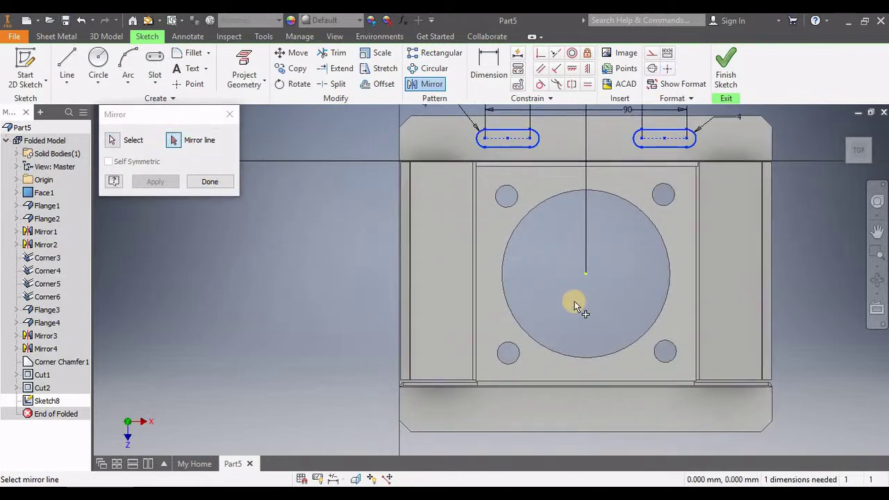
scroll(573, 302, "down", 4)
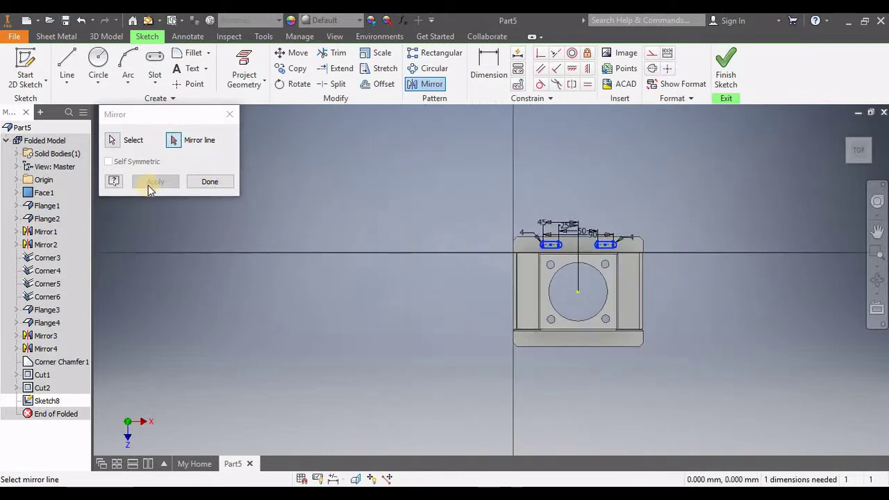
left_click(20, 180)
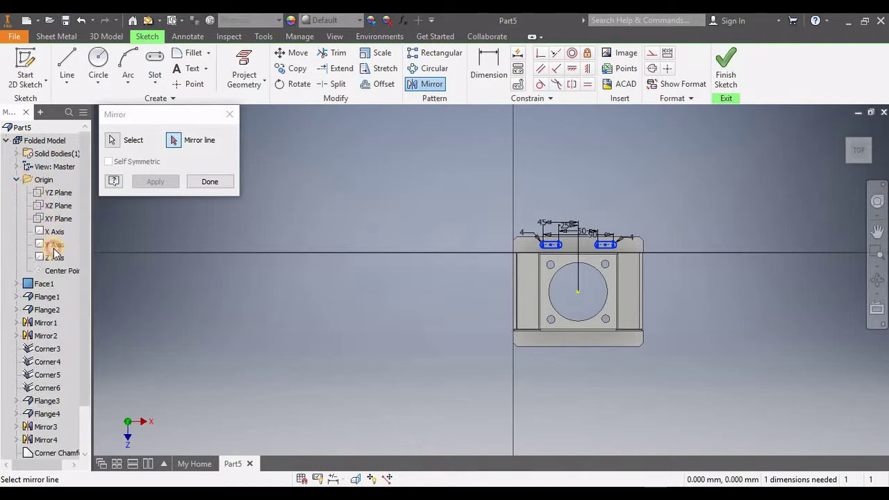
left_click(155, 182)
left_click(229, 114)
- Dimension the vertical distance between the left slot's midpoint and the large cutout's center as 128/2 mm
scroll(437, 223, "up", 4)
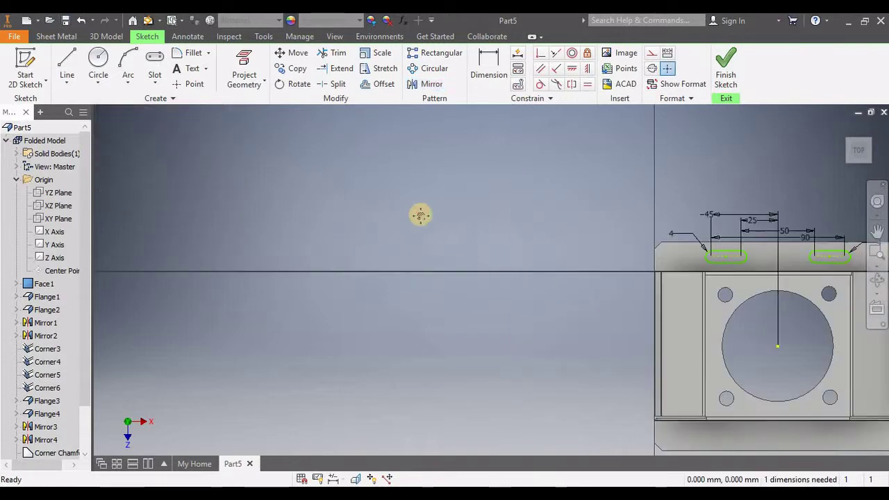
middle_click_drag(448, 256, 412, 230)
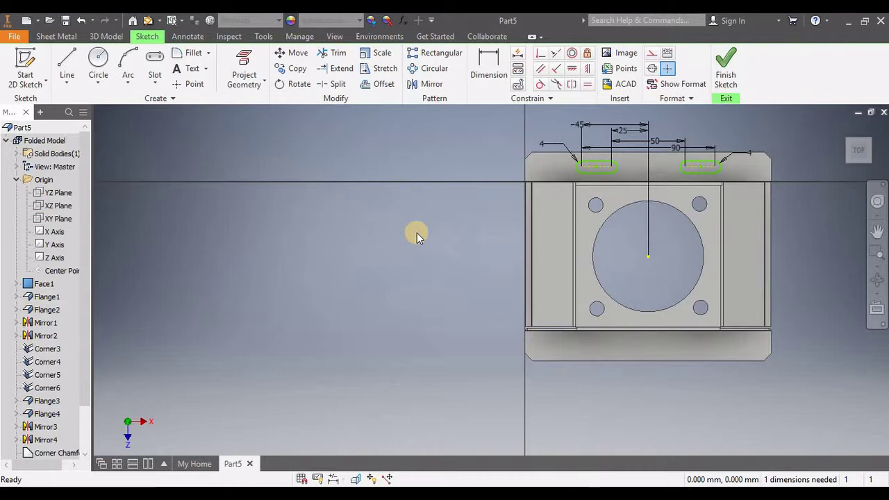
scroll(620, 203, "down", 3)
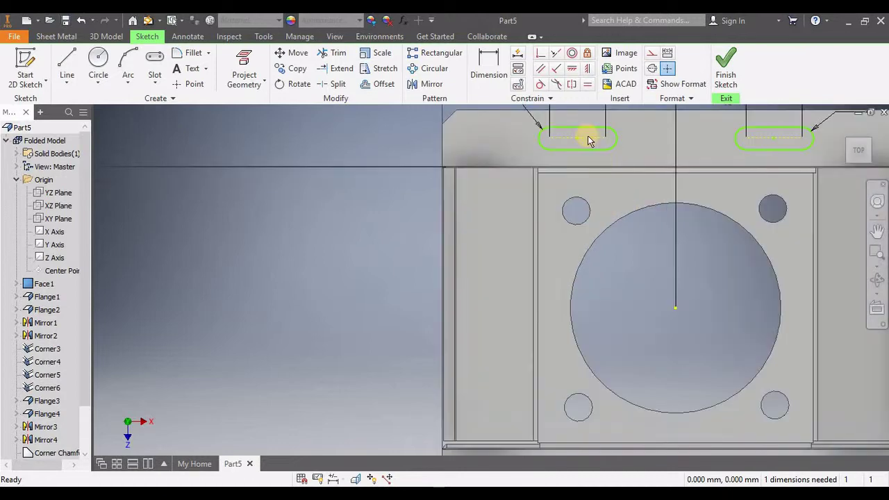
key("d")
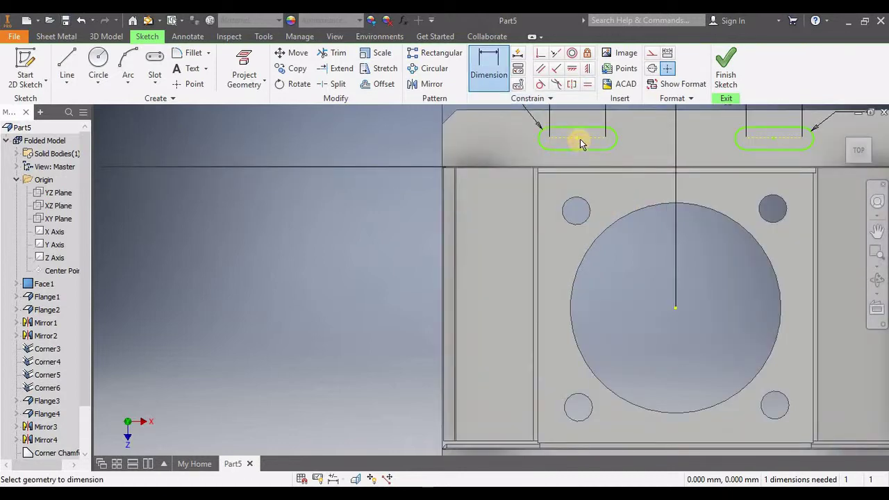
left_click(677, 310)
left_click(369, 268)
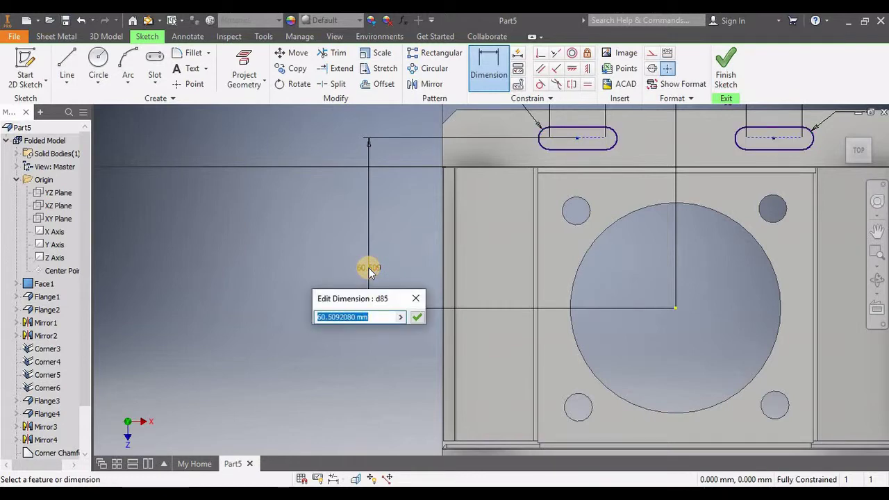
type("128/")
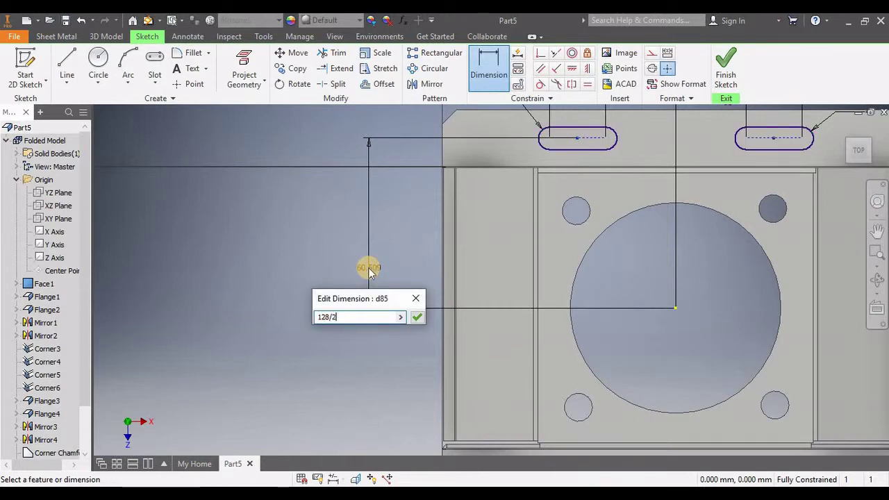
type("2")
key("Return")
- Finish the slot sketch with both slots dimensioned to the cutout's center
key("F2")
left_click_drag(477, 192, 455, 180)
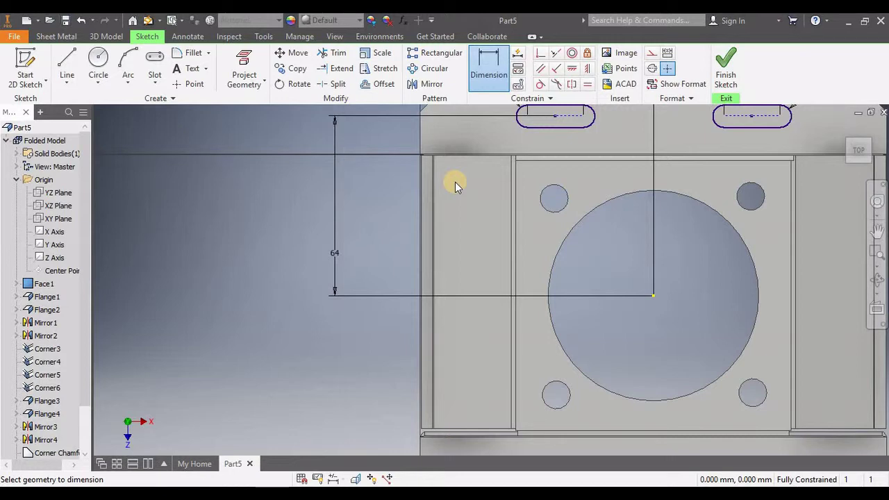
key("F2")
left_click_drag(455, 182, 440, 219)
scroll(440, 219, "down", 3)
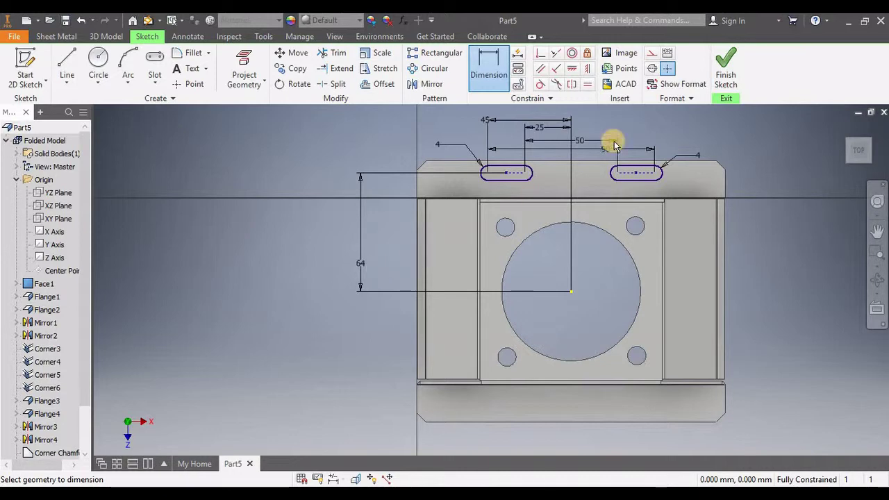
left_click(718, 78)
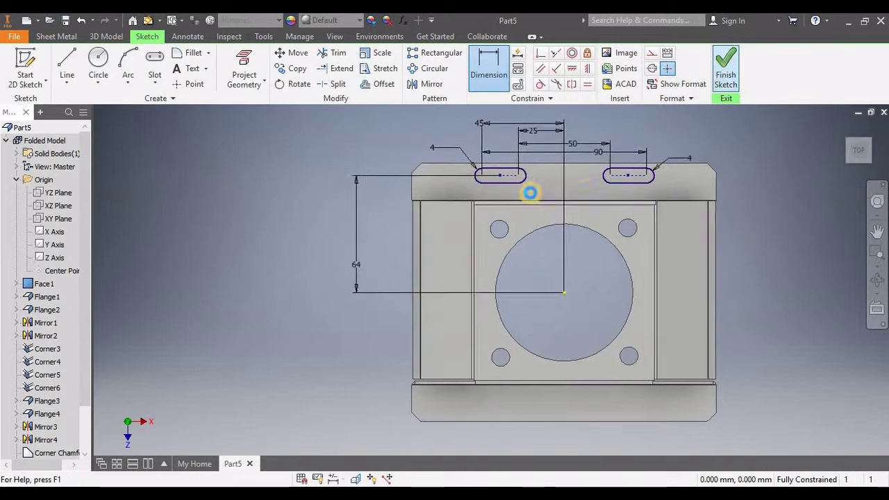
- Measure the distance between the outer edges of the upper and lower flanges
key("m")
scroll(369, 179, "up", 4)
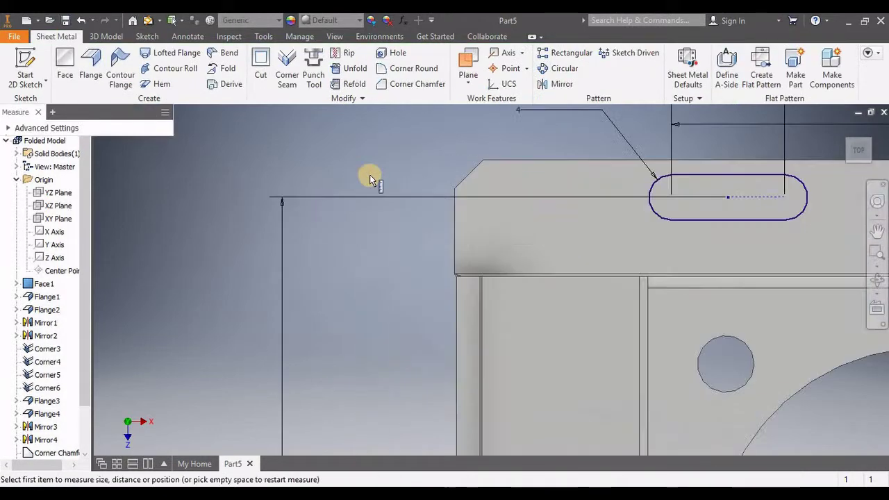
left_click(516, 159)
scroll(536, 309, "down", 3)
scroll(514, 298, "up", 3)
left_click(524, 187)
scroll(493, 327, "down", 4)
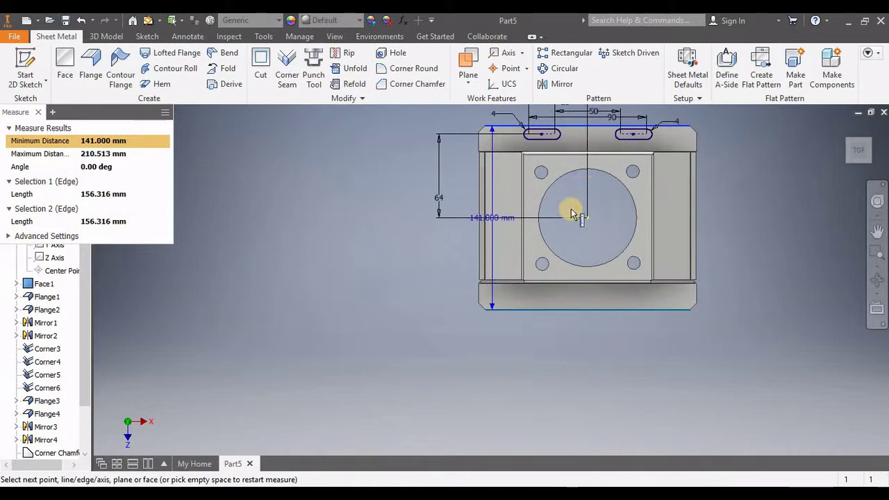
key("Escape")
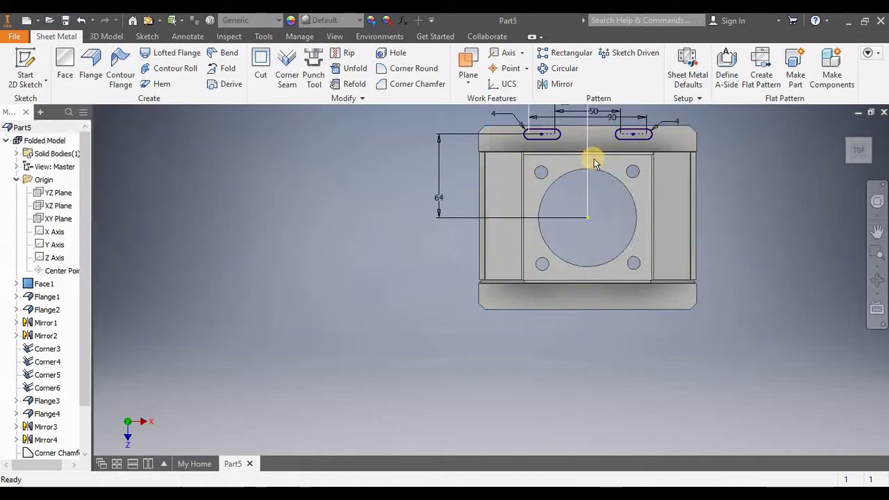
- Undo back into the slot sketch and set the slots' vertical distance from the cutout's center to 60 mm
key("ctrl+z")
key("ctrl+z")
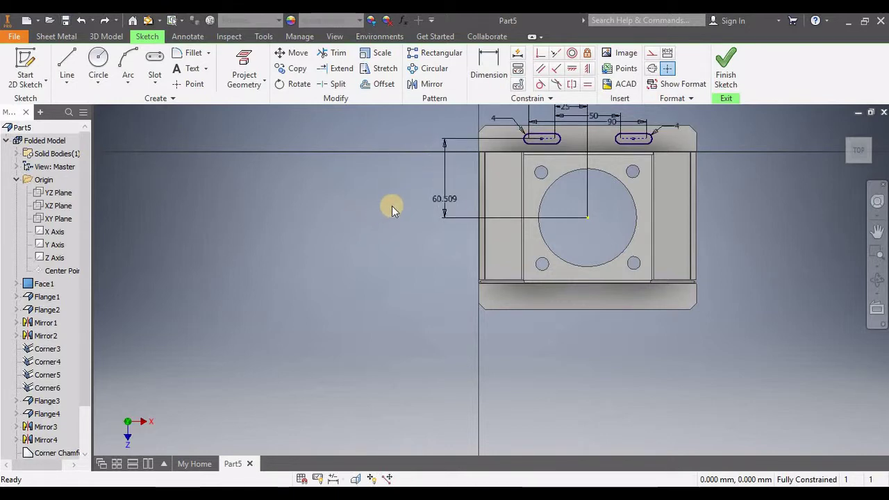
scroll(391, 206, "up", 3)
middle_click_drag(362, 230, 287, 293)
double_click(363, 286)
type("60")
key("Return")
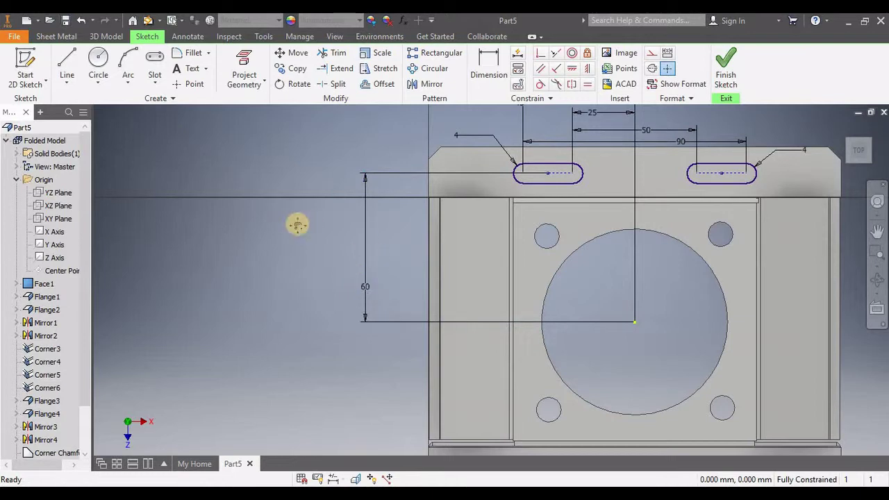
- Finish the sketch and cut both slot profiles through the upper flange with a distance equal to Thickness
middle_click_drag(305, 210, 312, 189)
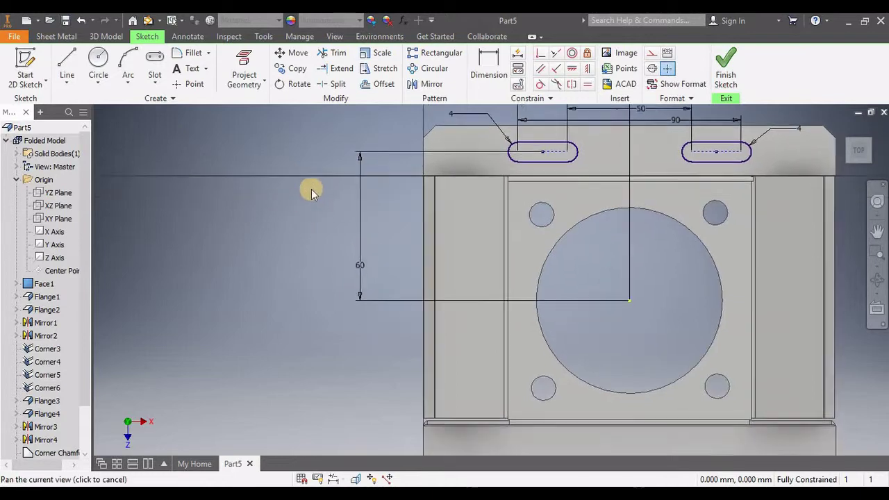
left_click(726, 66)
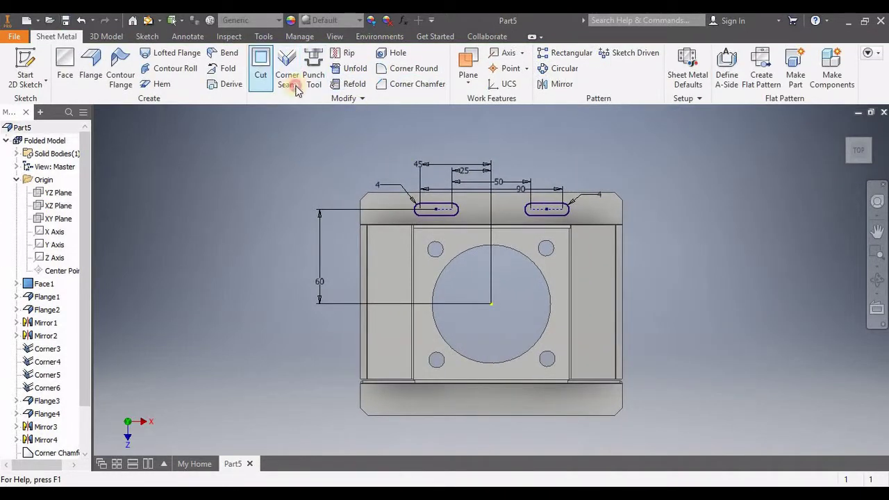
left_click(261, 66)
left_click(439, 207)
left_click(528, 207)
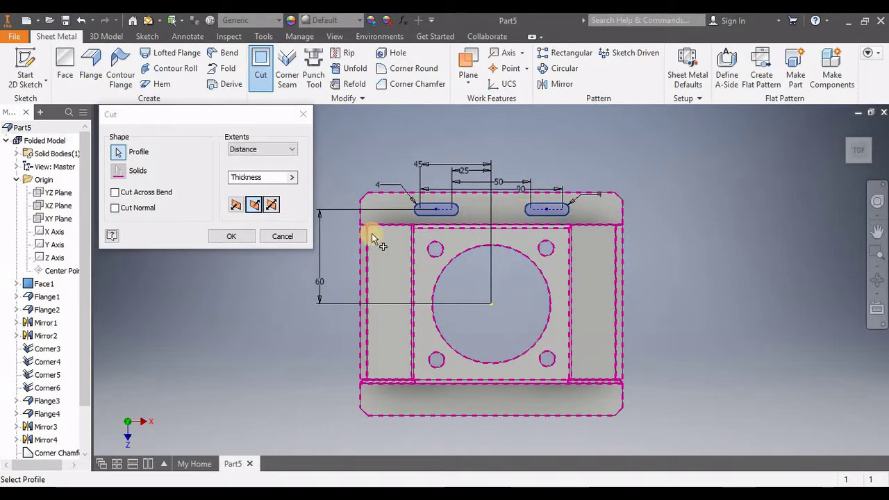
left_click(232, 237)
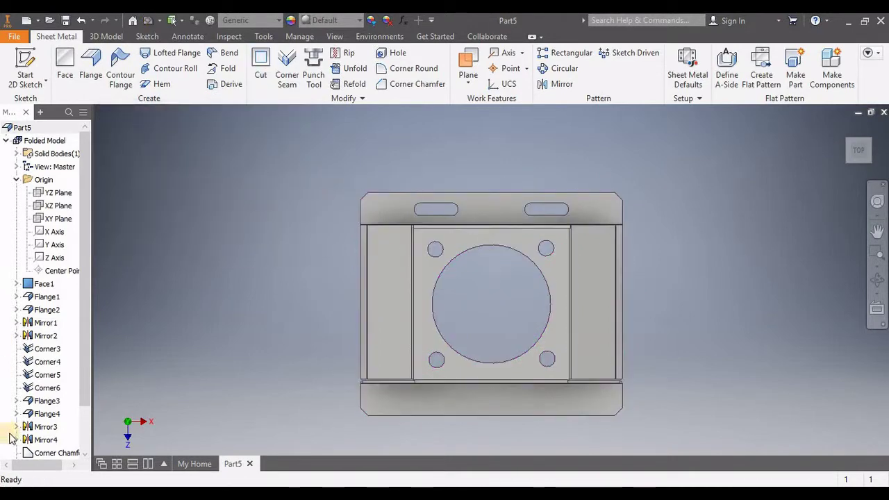
- Mirror the slot cut feature about the XY plane to repeat both slots on the opposite flange
scroll(44, 443, "down", 2)
left_click(42, 439)
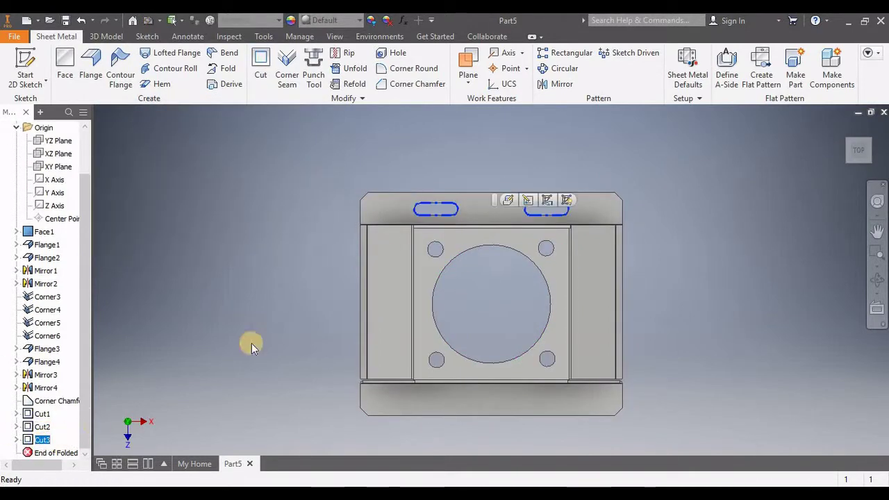
left_click(560, 83)
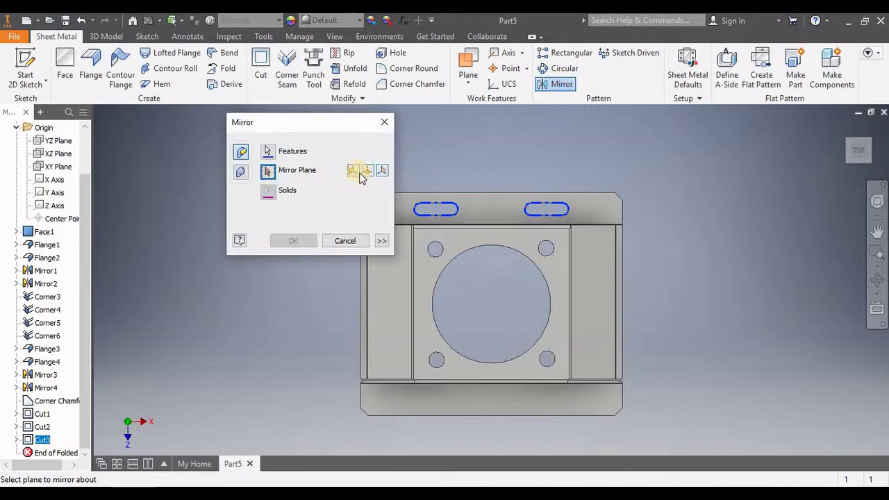
left_click(368, 172)
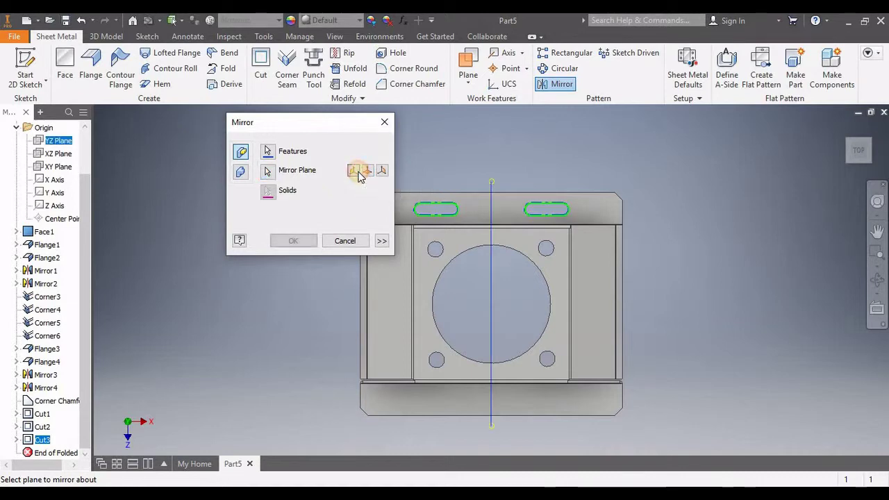
left_click(381, 171)
left_click(306, 240)
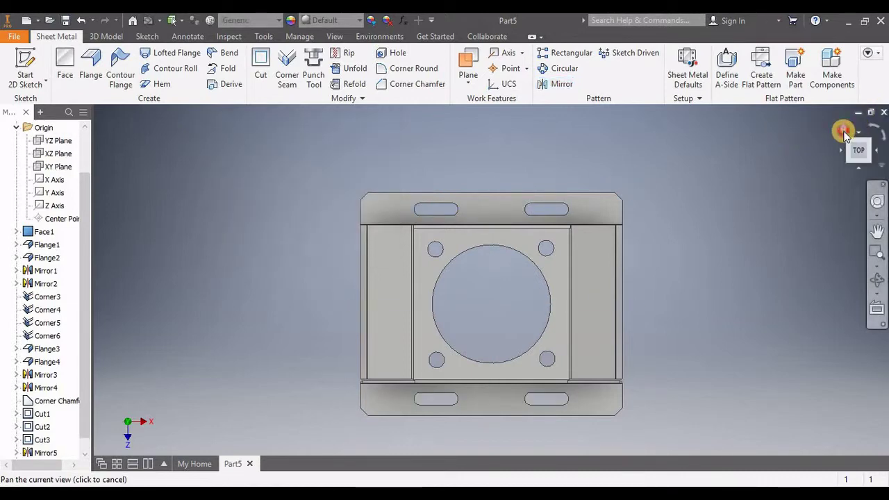
- Examine the mirrored flange slots and the part's outer faces from several angles around the isometric view
left_click(843, 131)
middle_click_drag(733, 234, 788, 180, "shift")
left_click(844, 134)
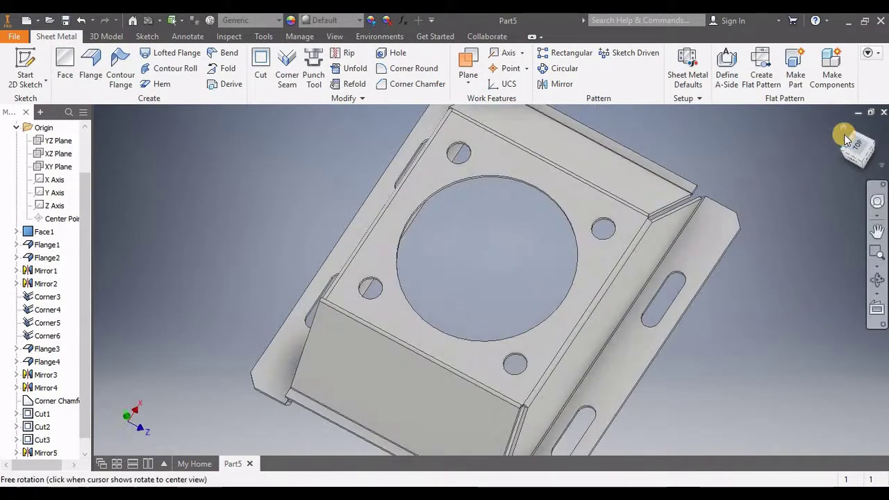
left_click(843, 132)
middle_click_drag(833, 195, 693, 236)
middle_click_drag(412, 376, 840, 119)
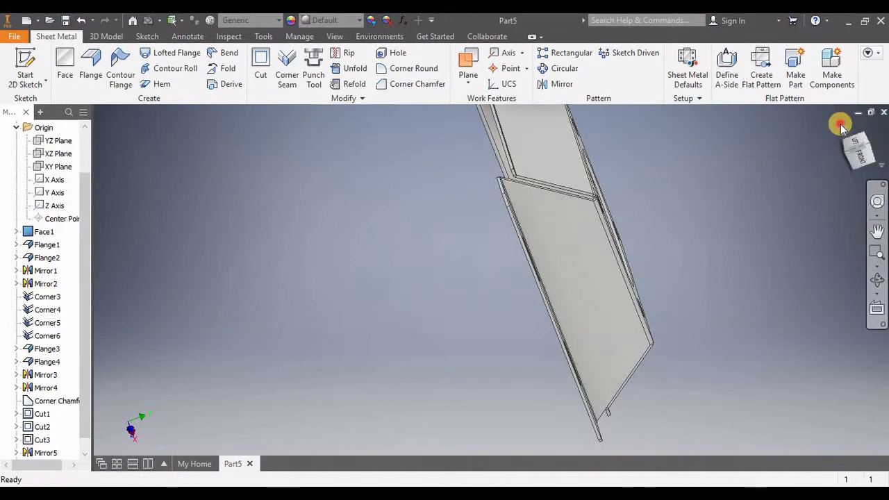
left_click(844, 128)
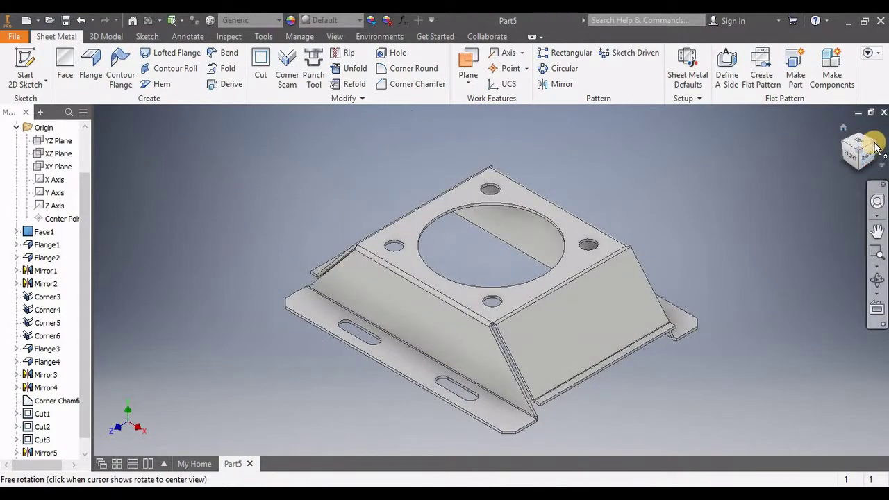
left_click(876, 142)
left_click(876, 142)
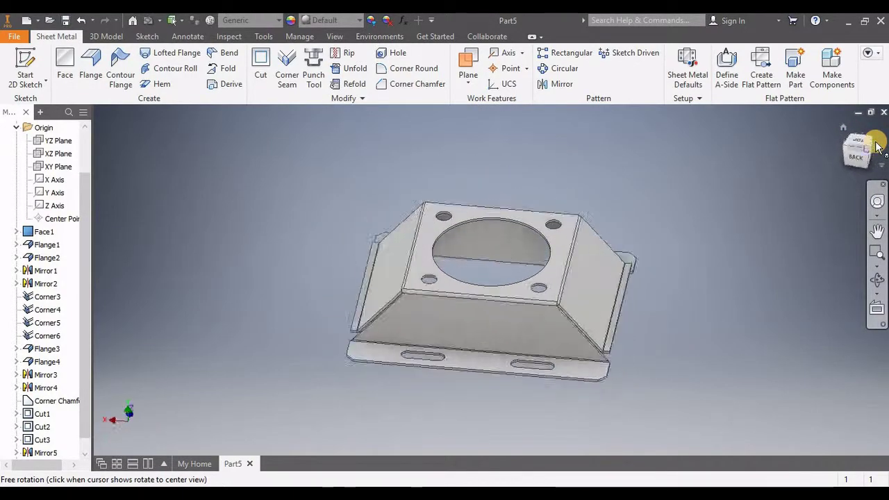
left_click(876, 143)
left_click(876, 143)
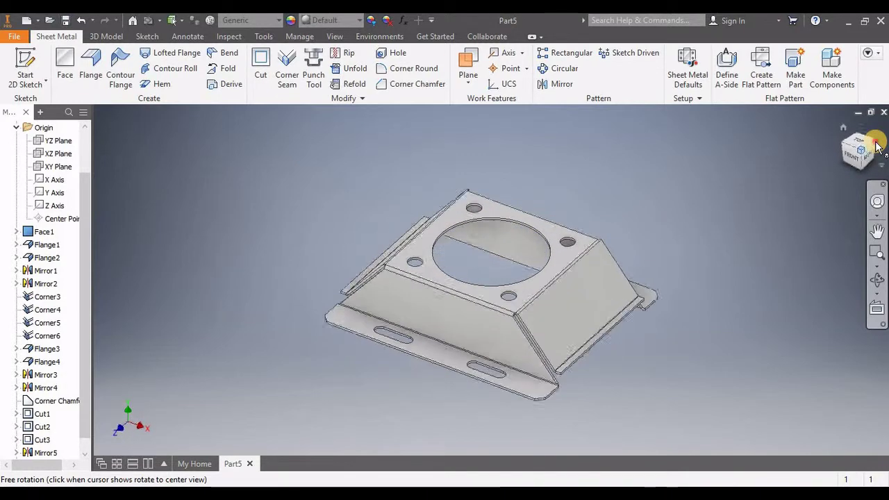
- Examine the part from its side and underside, and return to the isometric home view
left_click(859, 143)
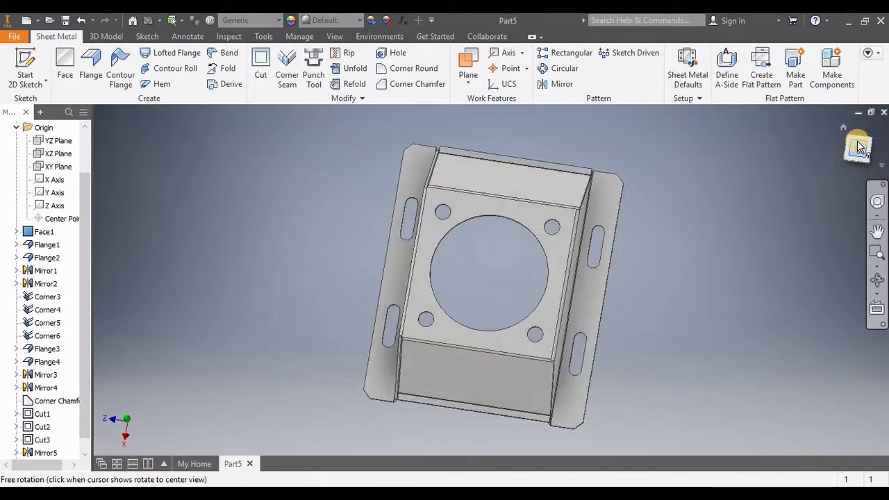
left_click(859, 141)
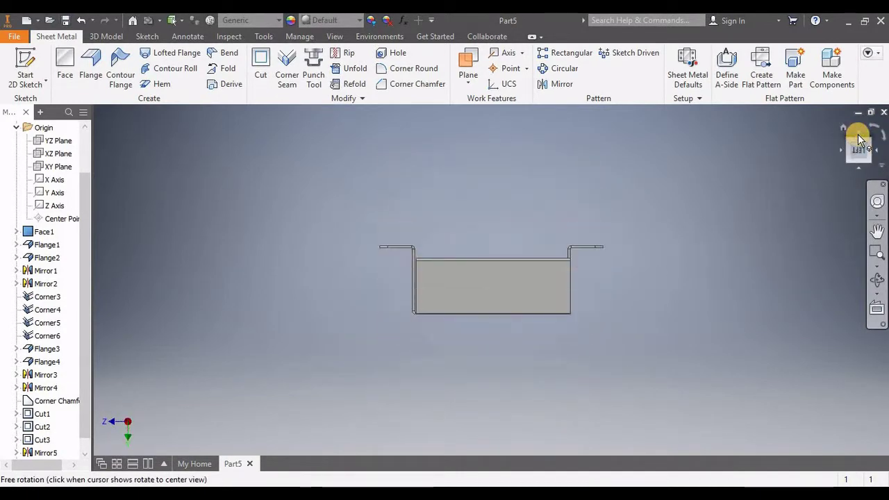
left_click(859, 141)
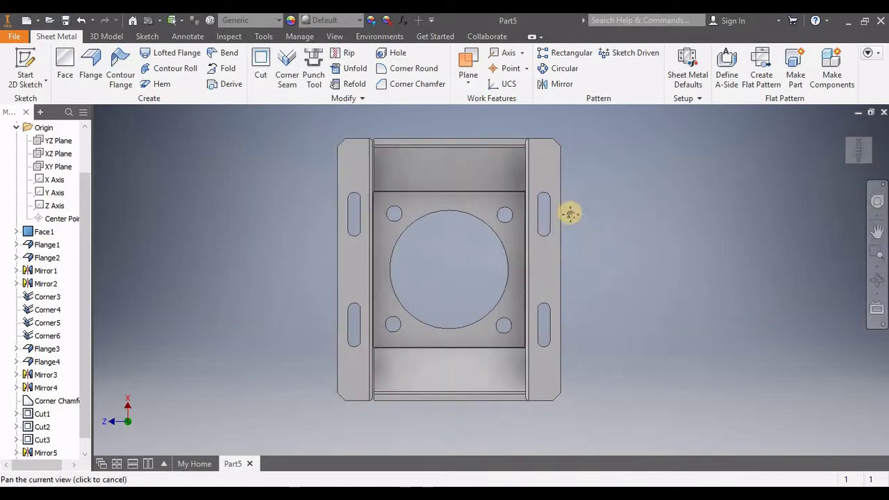
left_click_drag(624, 237, 695, 246)
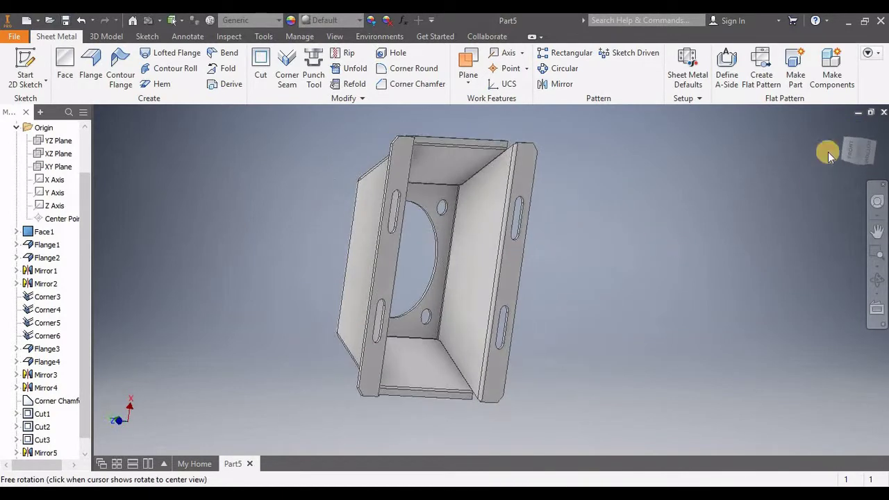
left_click(844, 132)
key("Escape")
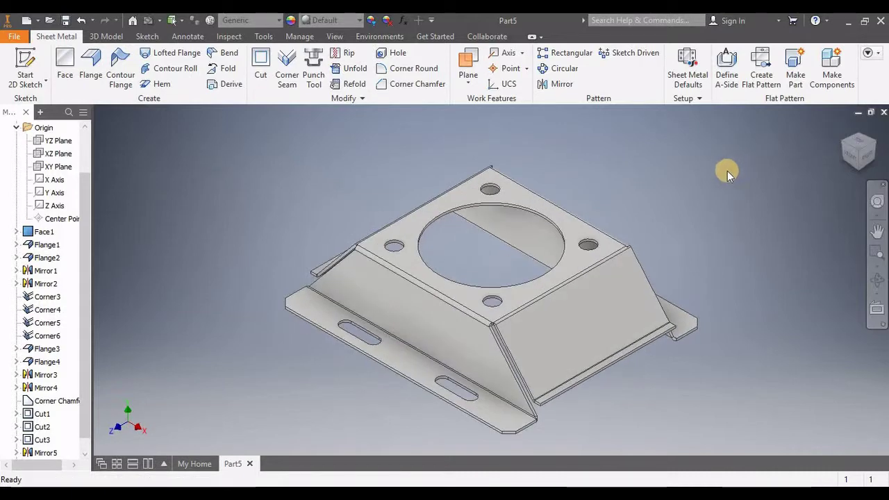
middle_click_drag(690, 191, 639, 173)
middle_click_drag(700, 281, 785, 233)
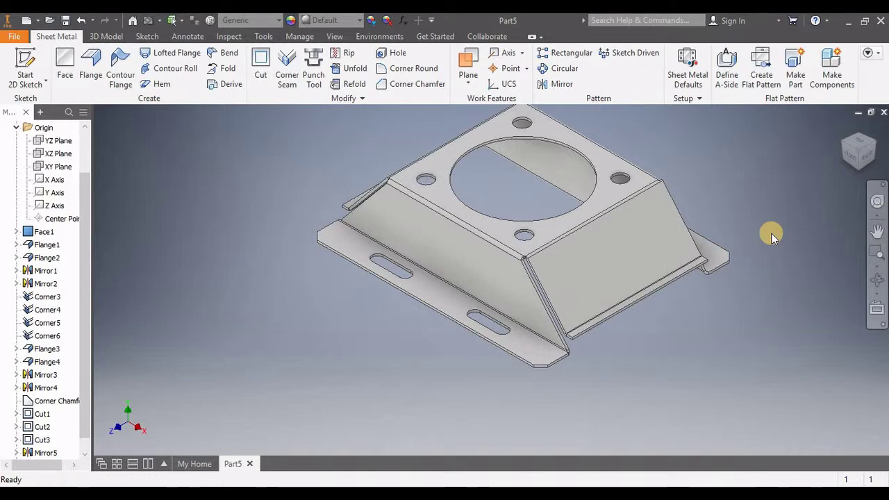